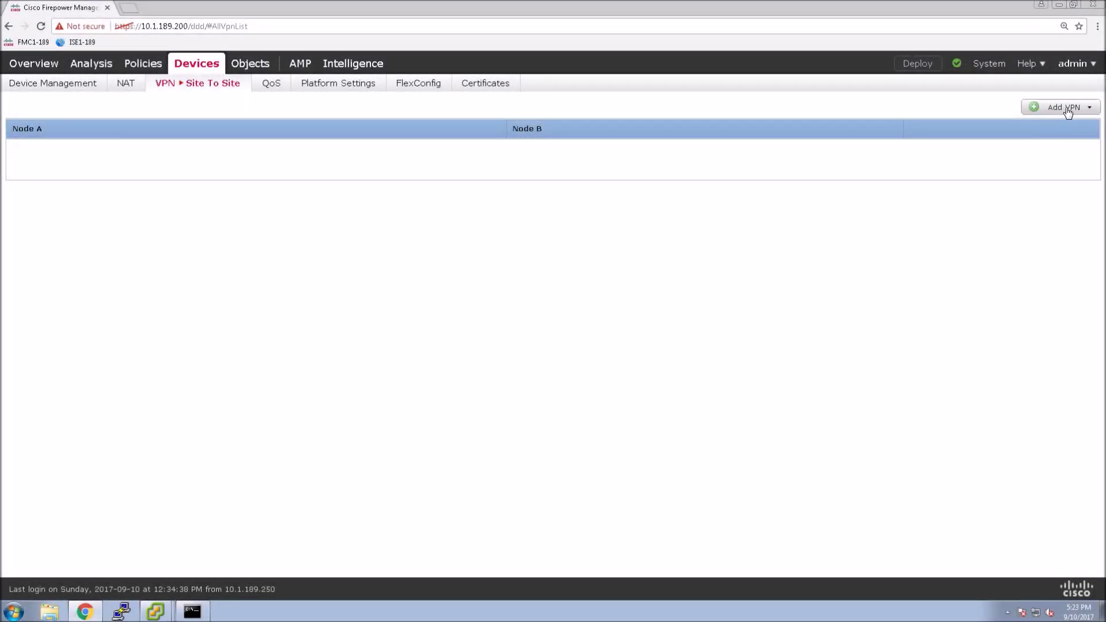
Step: Start a new Firepower Threat Defense VPN topology and begin naming it FTD1-FTD2-P2P
left_click(1066, 108)
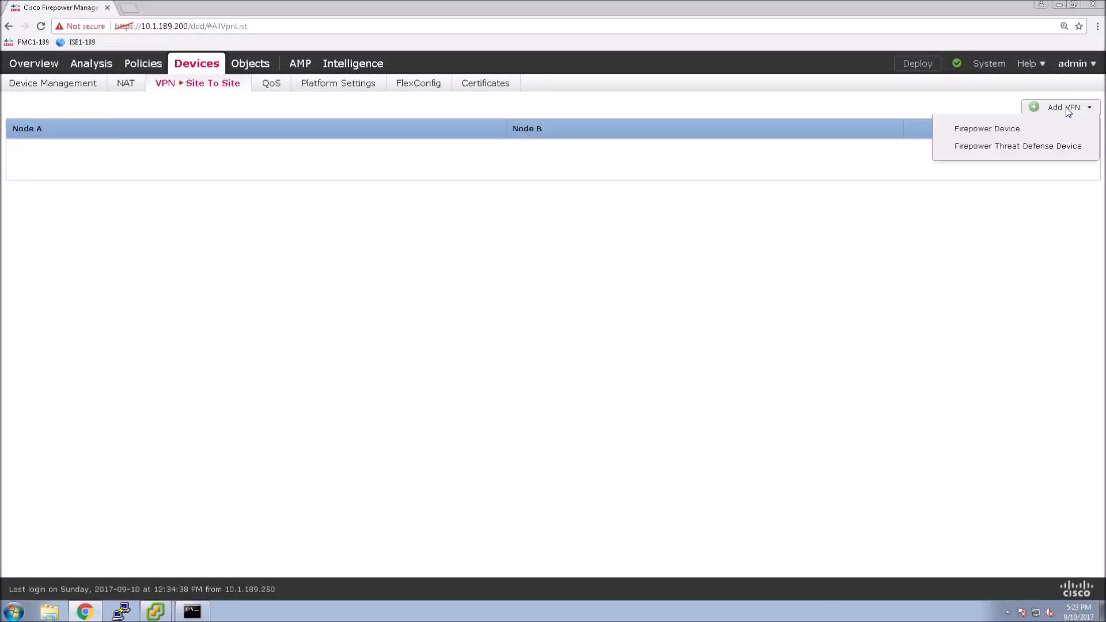
left_click(1019, 147)
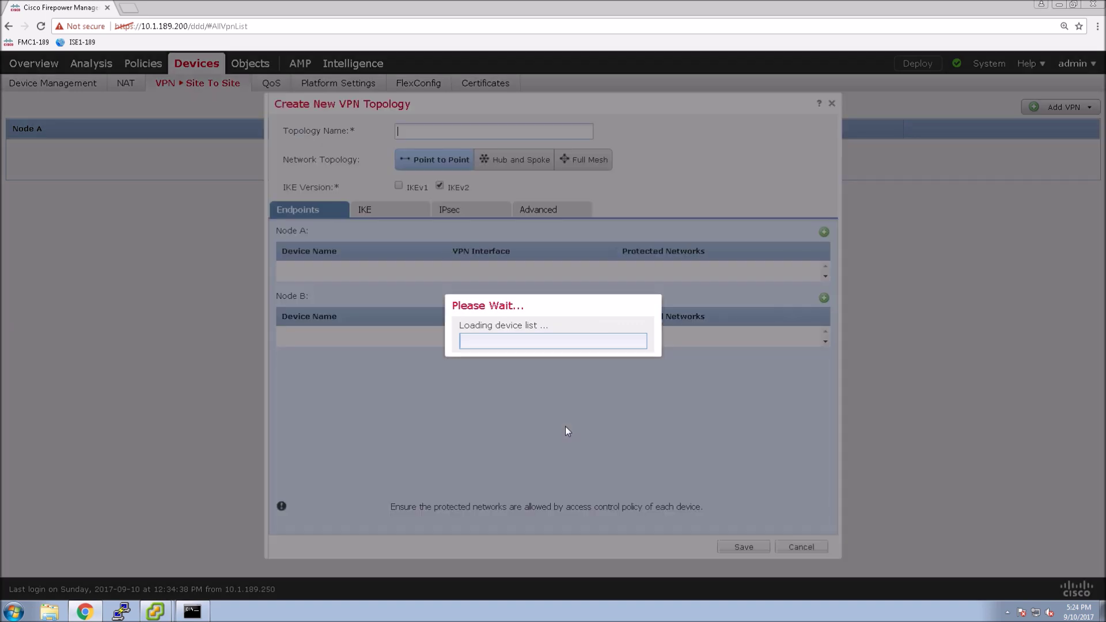
type("FTD")
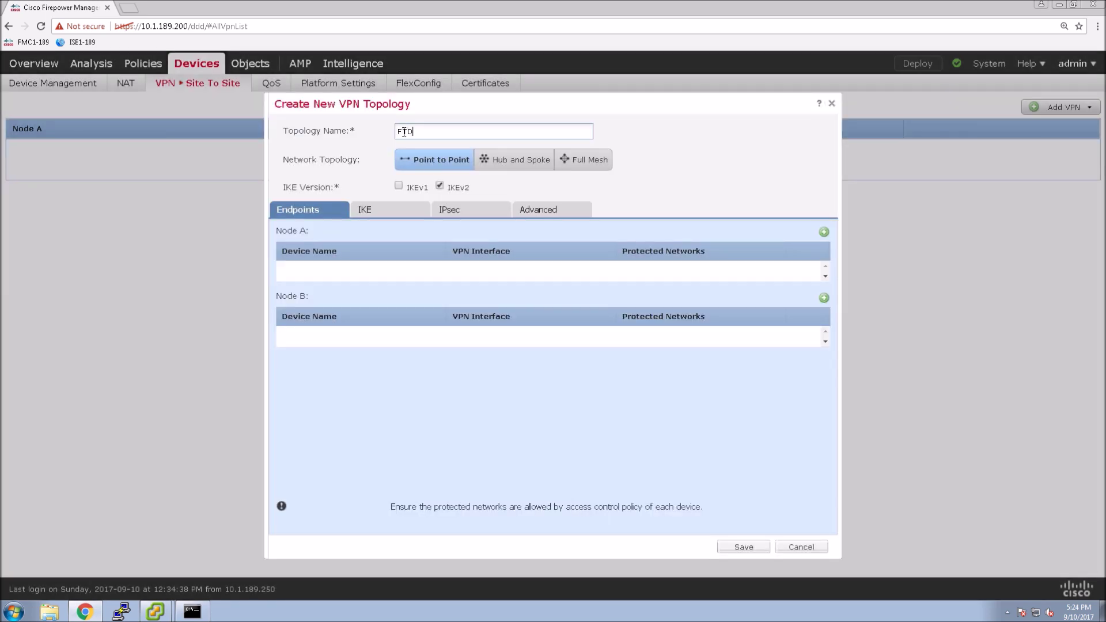
type("1-FTD2-P2P")
Step: Add Node A as L1-FTD1 on interface outside-VL253, protecting network INSIDE-VL188
left_click(824, 233)
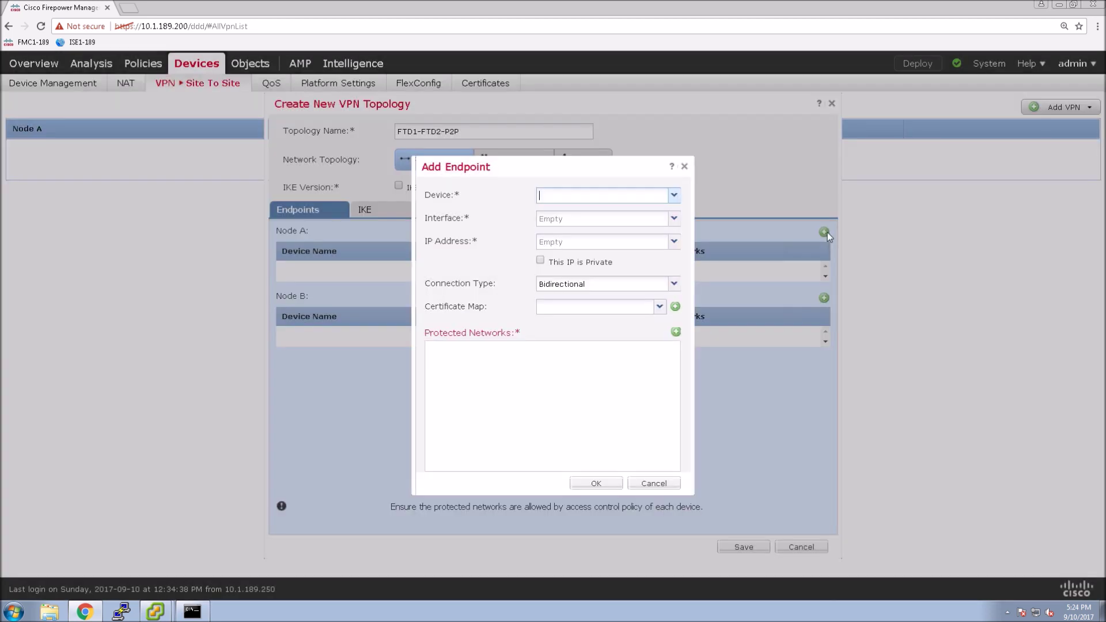
left_click(673, 195)
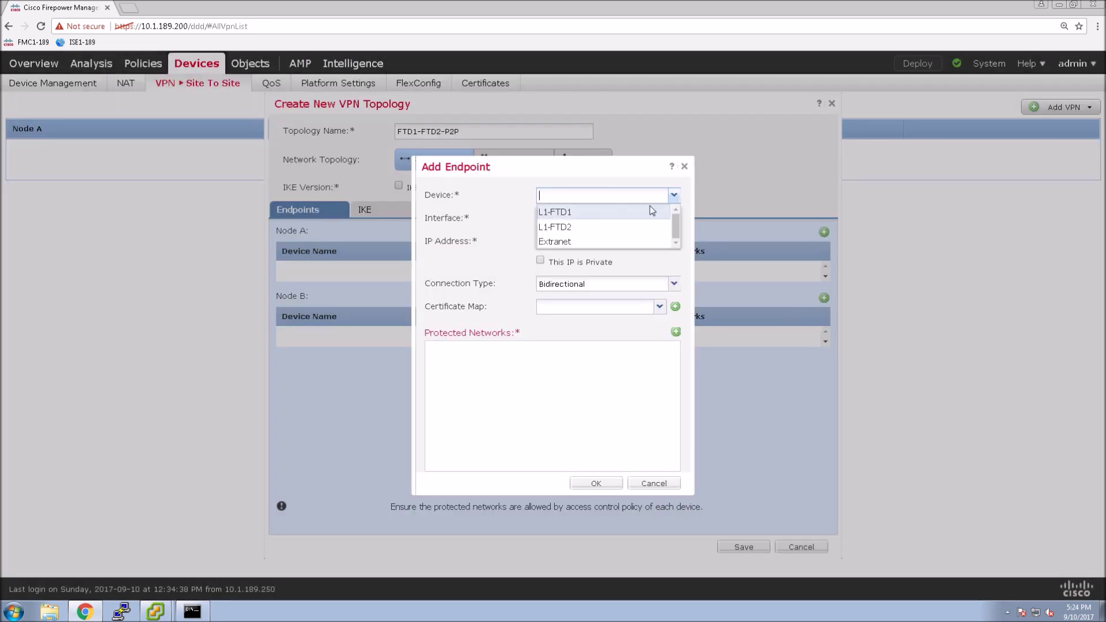
left_click(626, 213)
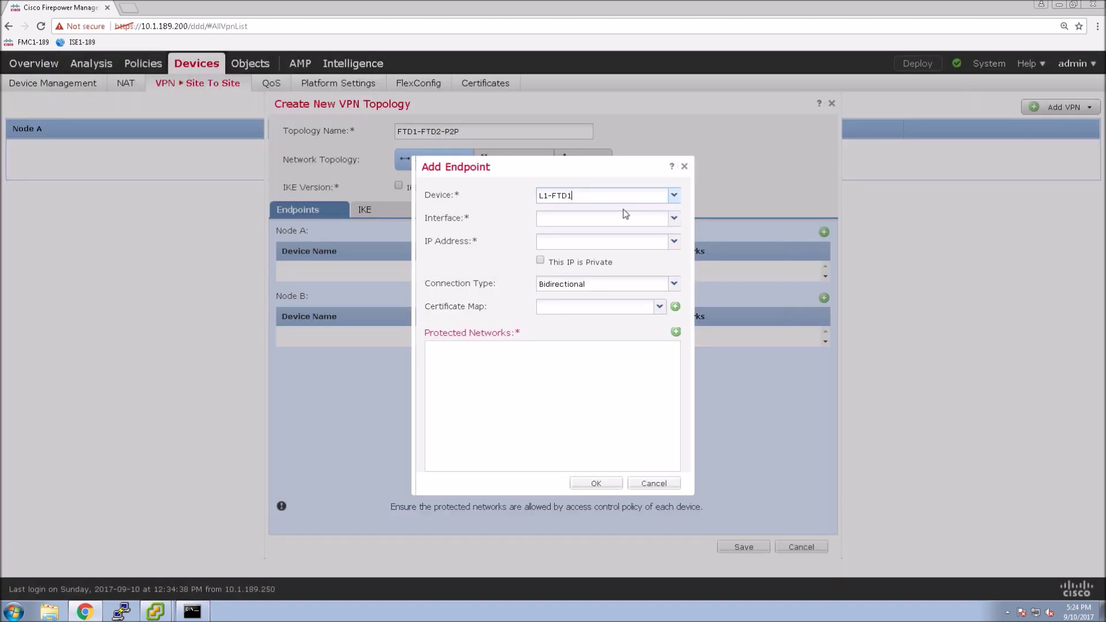
left_click(674, 218)
left_click(602, 252)
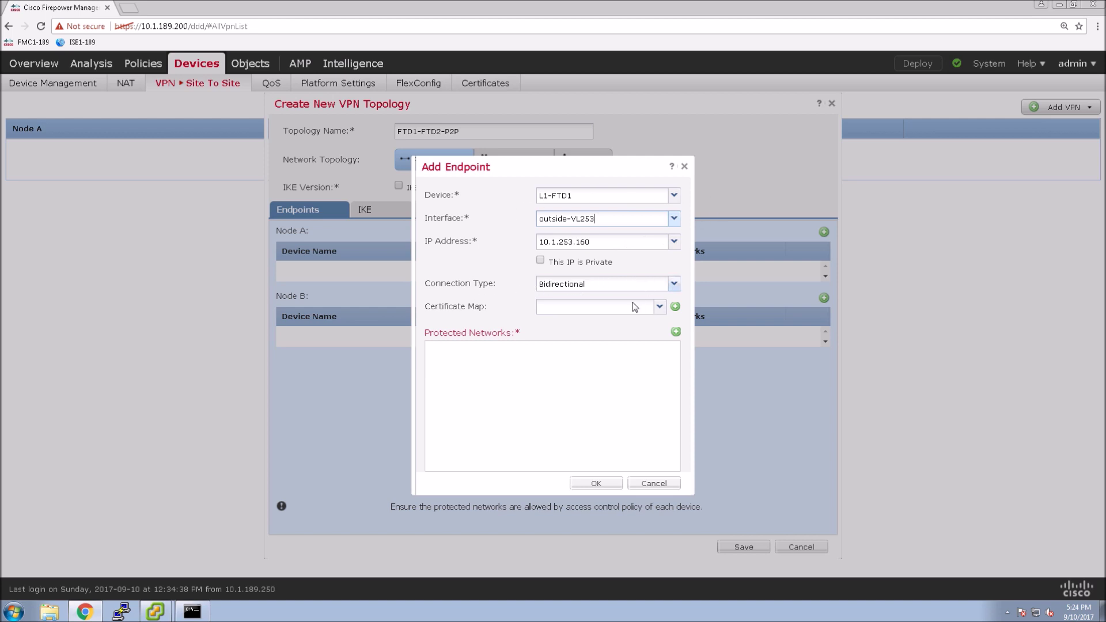
left_click(676, 333)
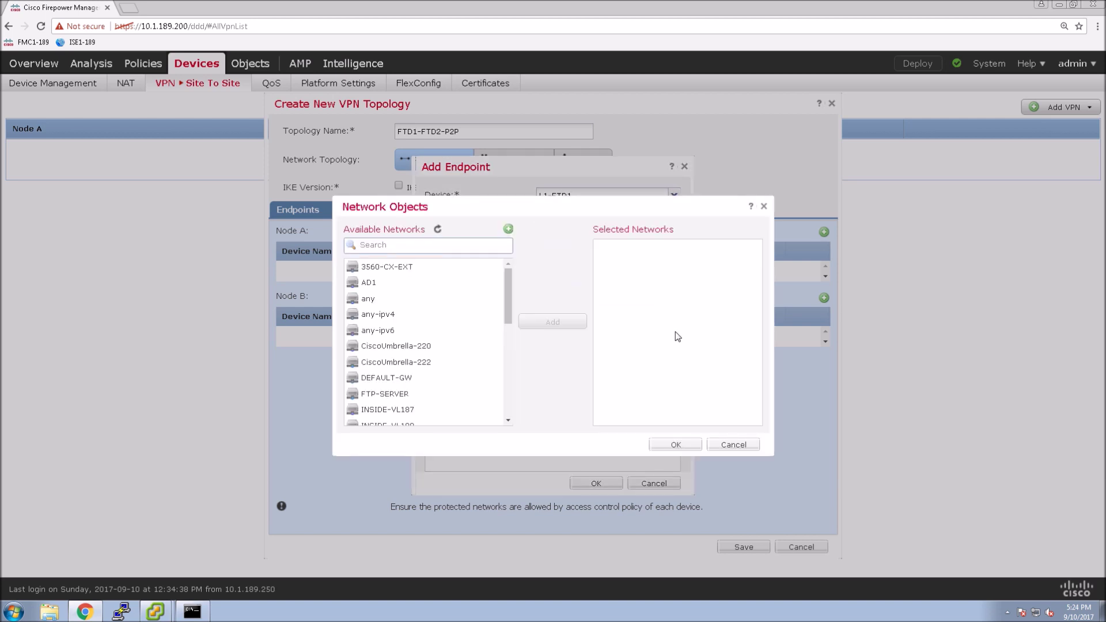
left_click_drag(507, 286, 508, 298)
left_click(385, 390)
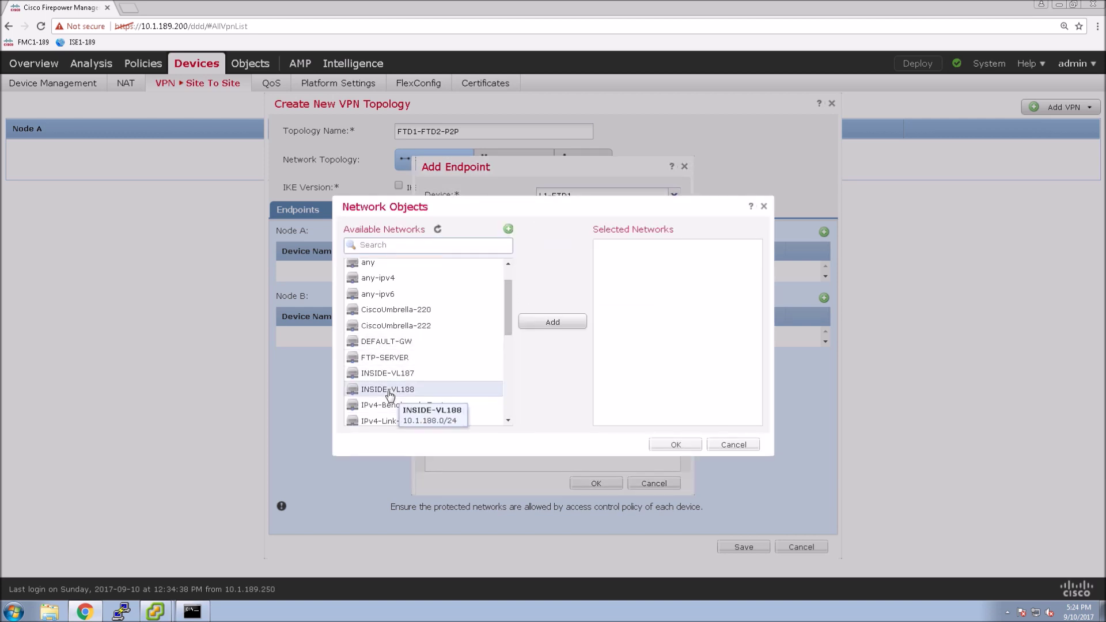
left_click(557, 322)
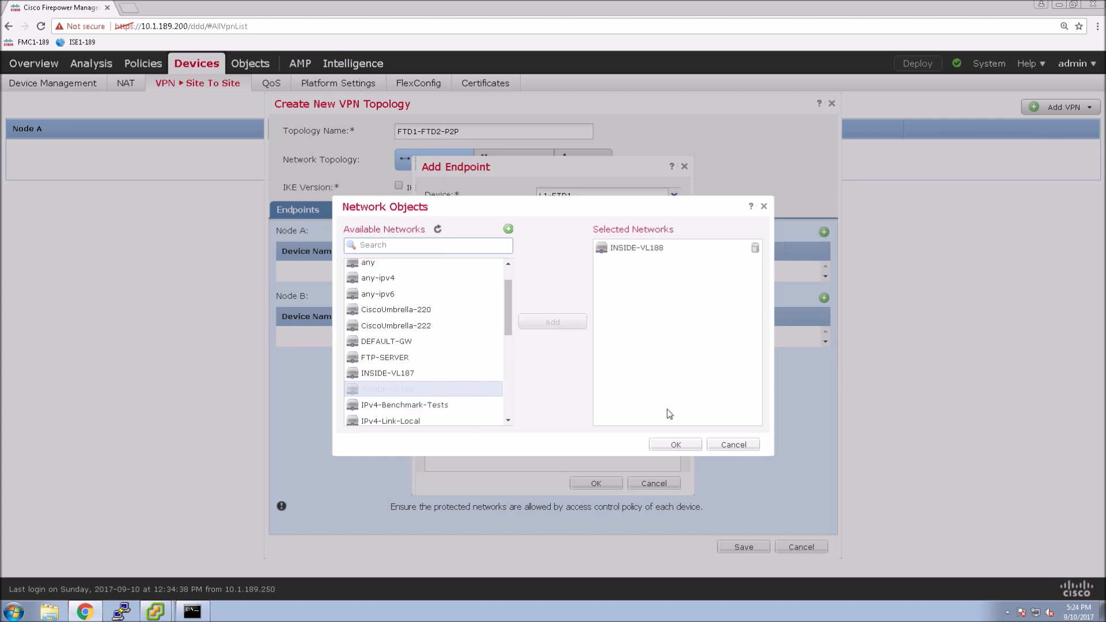
left_click(677, 445)
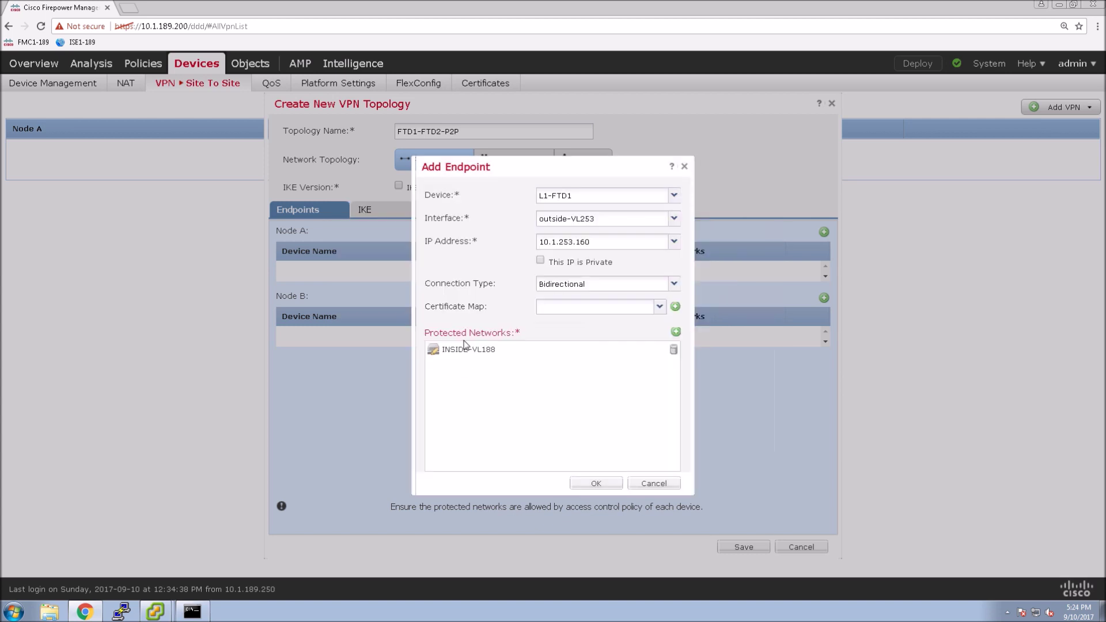
left_click(595, 485)
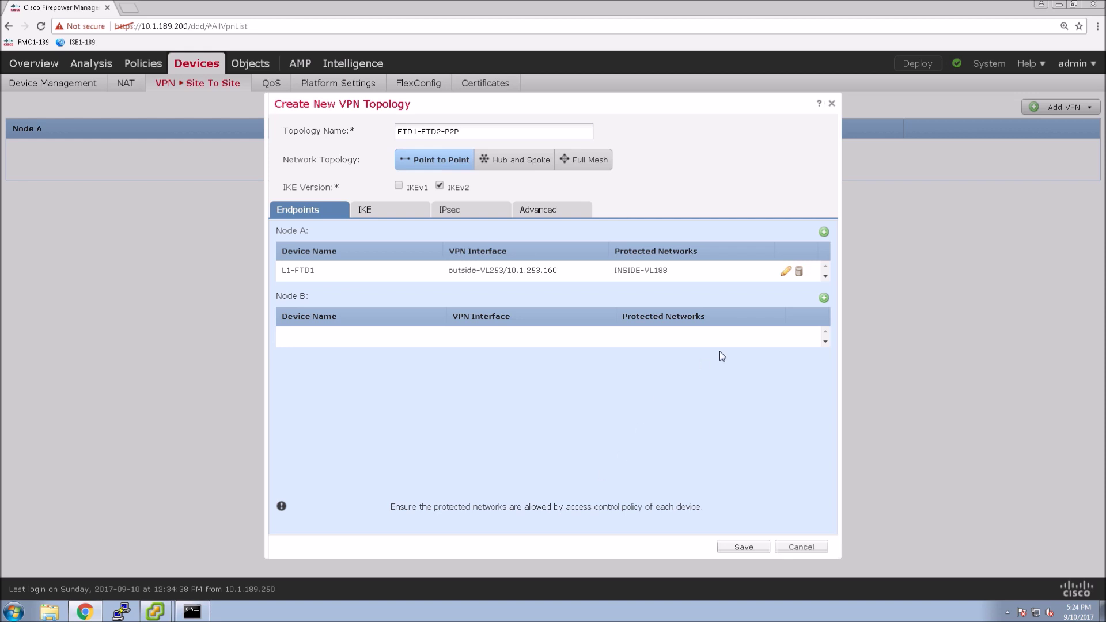
Step: Add Node B as L1-FTD2 on interface outside-vl253, protecting network INSIDE-VL187
left_click(824, 299)
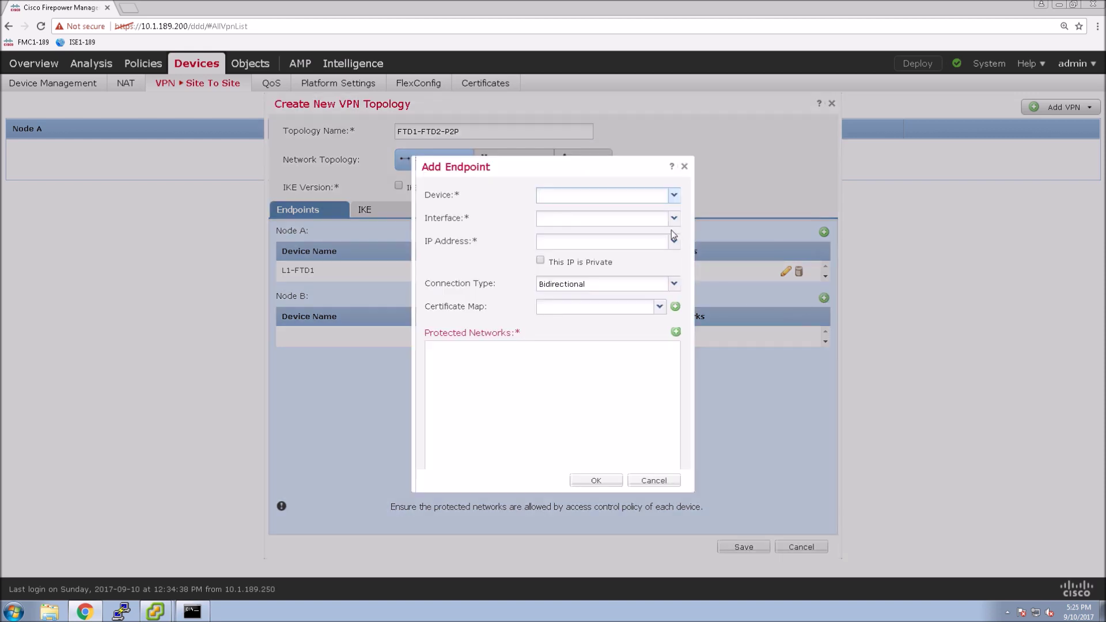
left_click(674, 195)
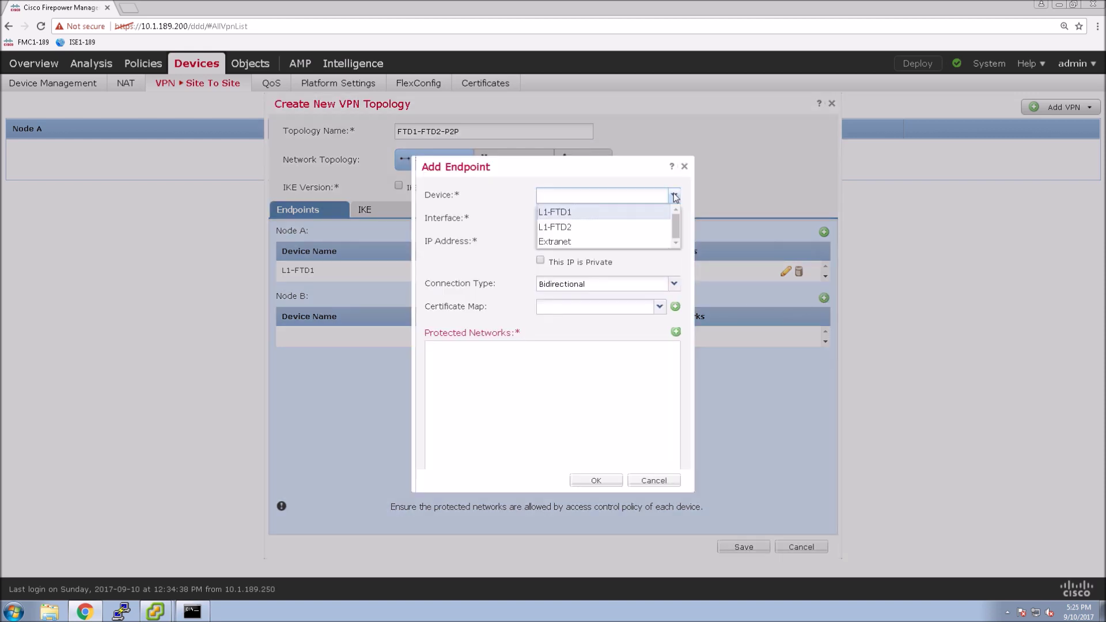
left_click(566, 228)
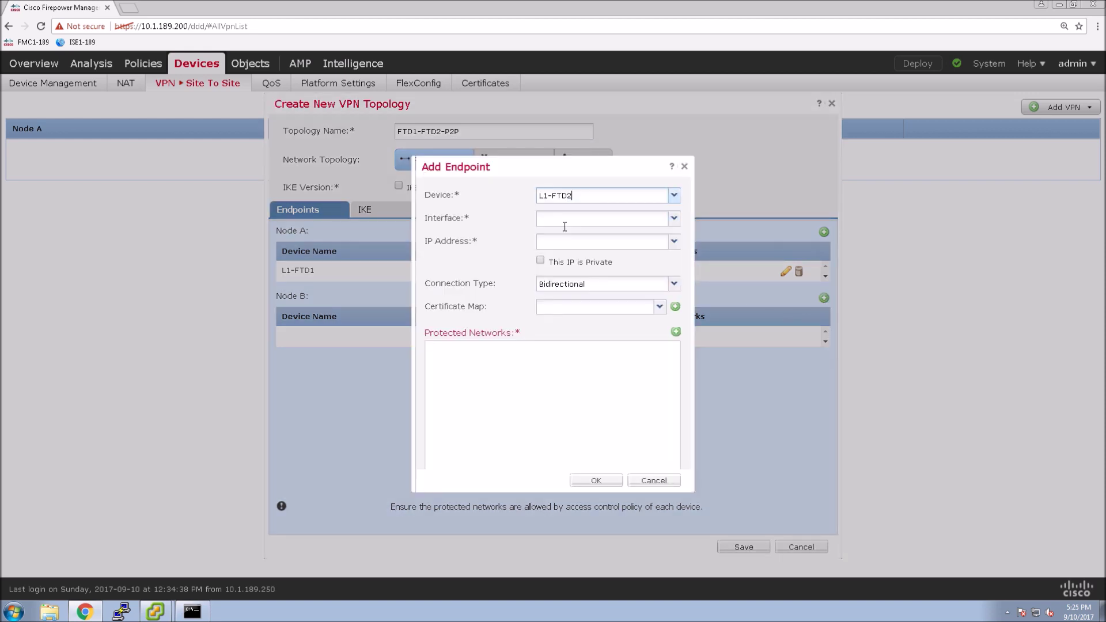
left_click(674, 219)
left_click(605, 256)
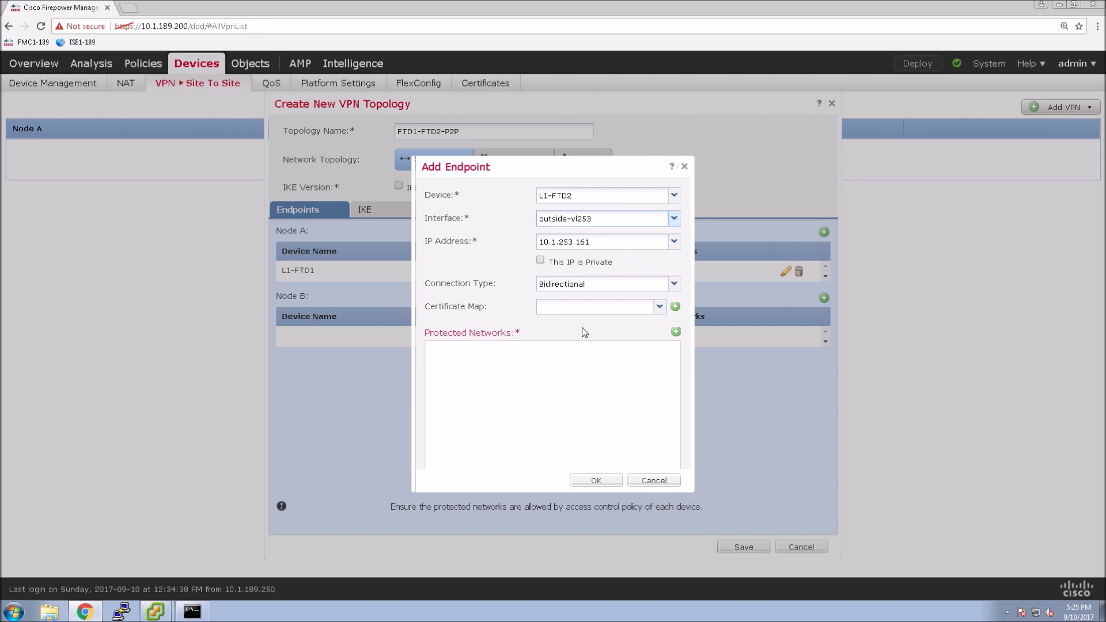
left_click(676, 333)
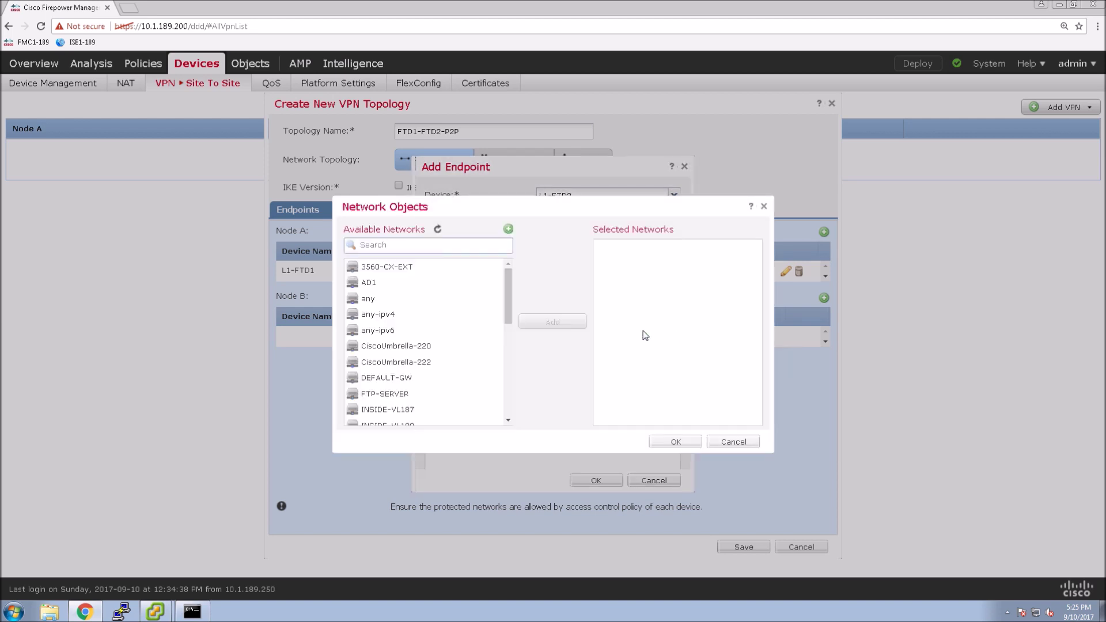
left_click(385, 411)
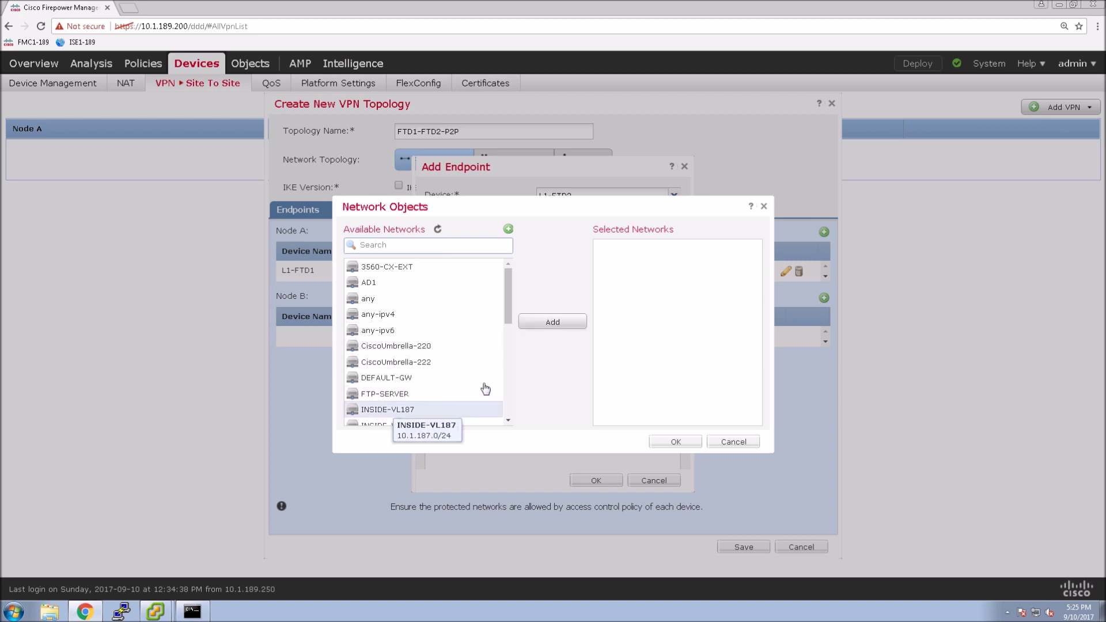
left_click(553, 325)
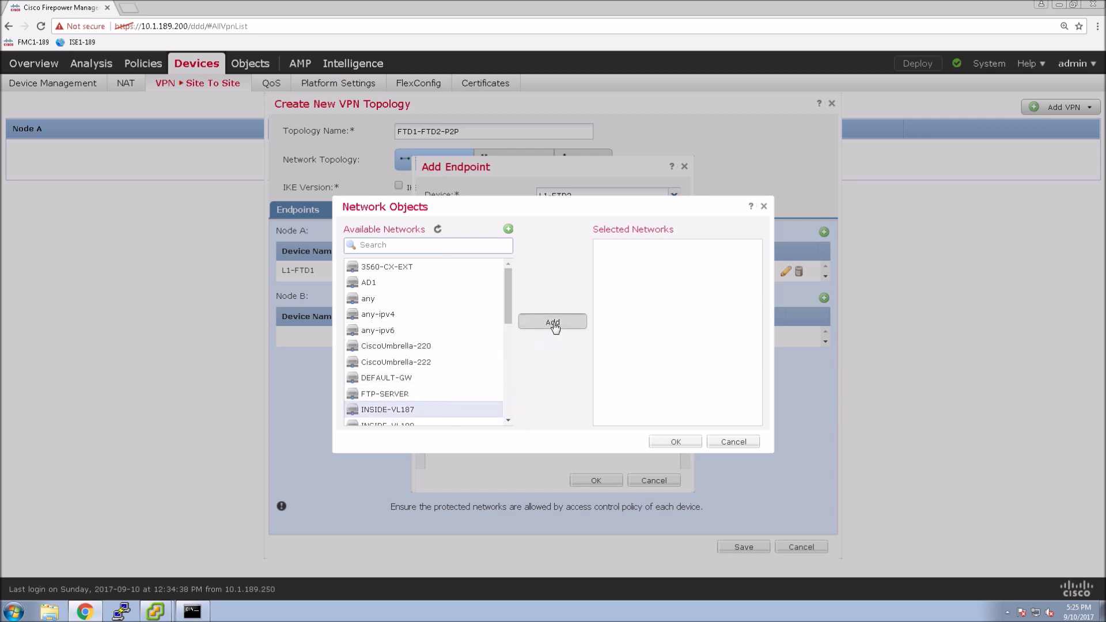
left_click(669, 442)
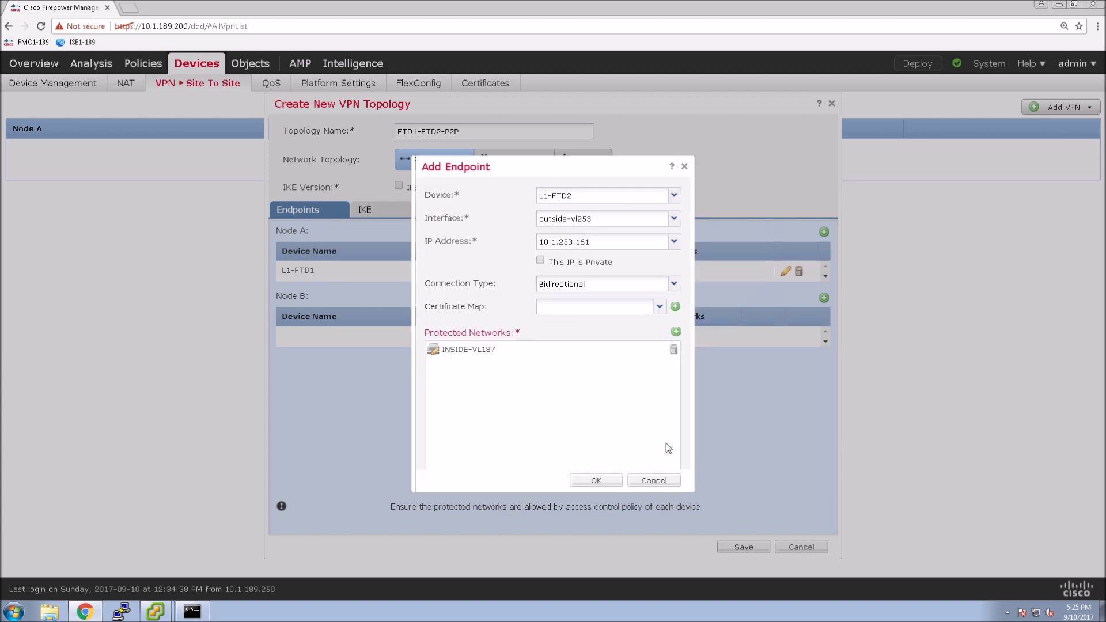
left_click(597, 482)
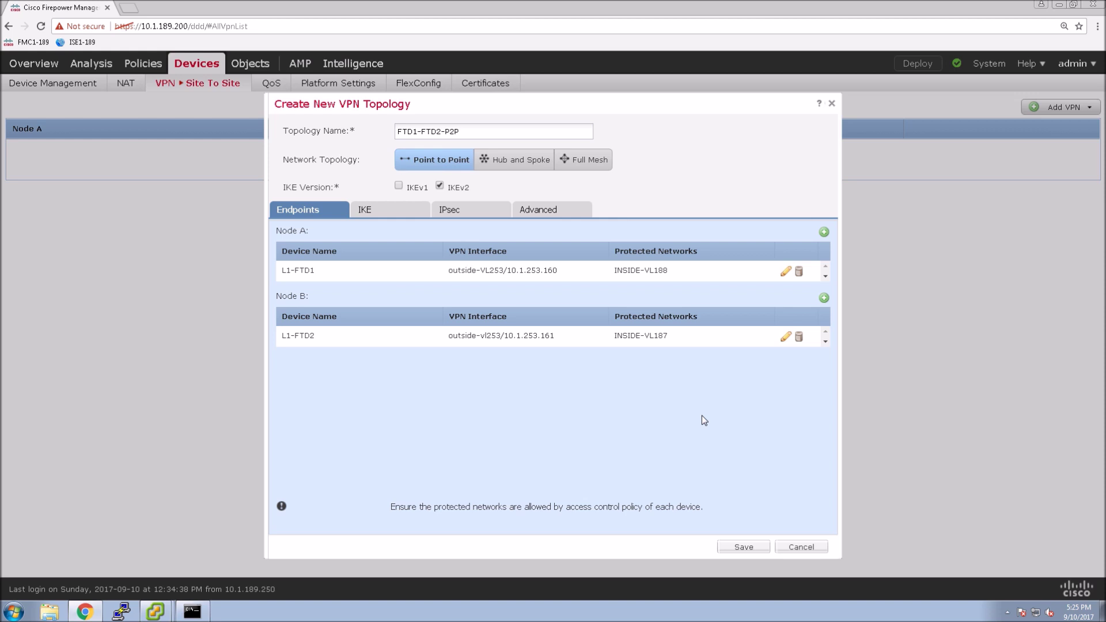
Step: Select AES-SHA-SHA as the IKEv2 policy on the IKE tab
left_click(373, 214)
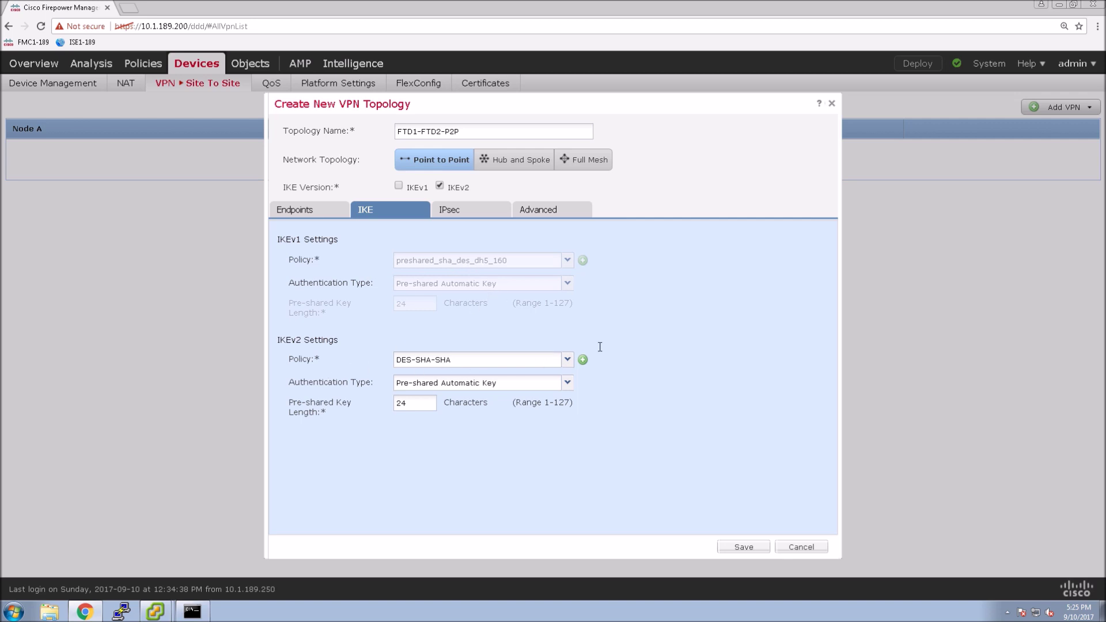
left_click(567, 361)
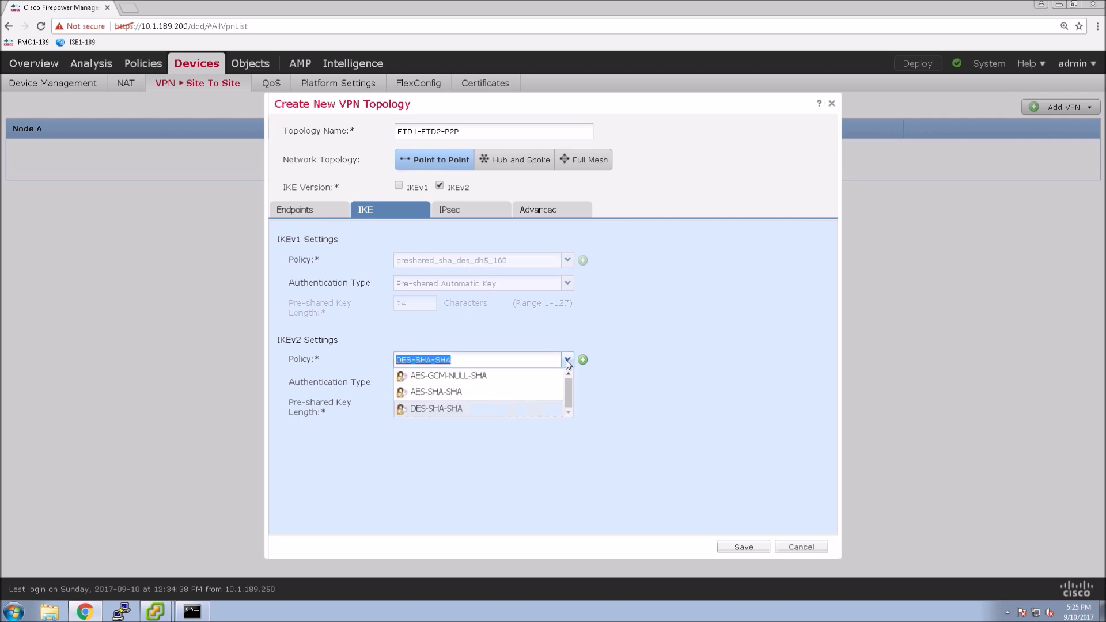
left_click(460, 396)
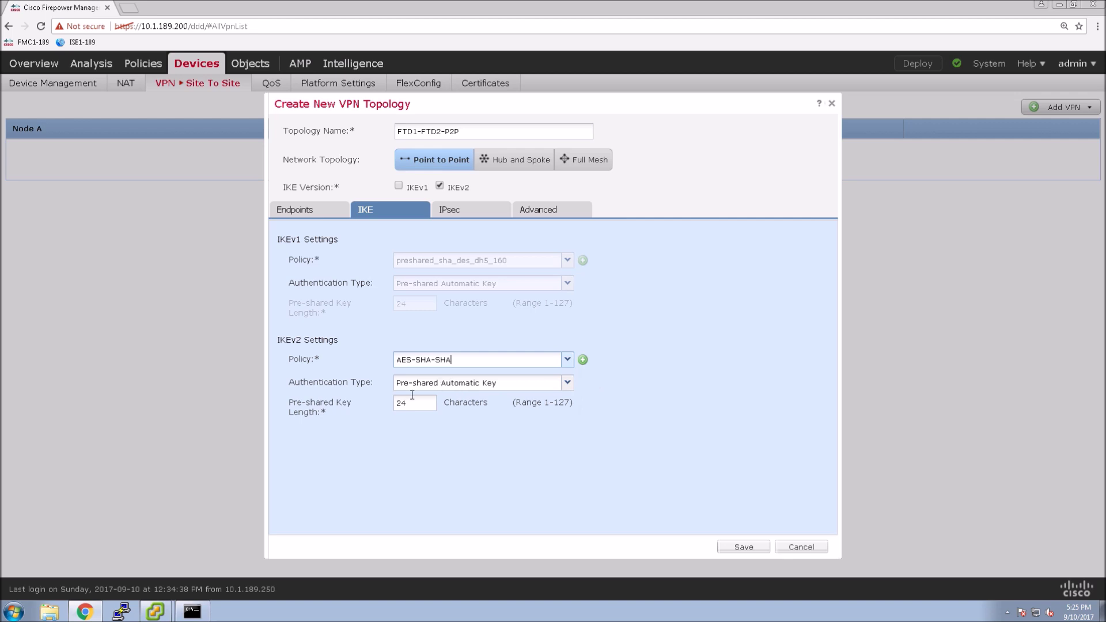
Step: Swap the IKEv2 IPsec proposal from DES_SHA-1 to AES-SHA, then view the Advanced settings
left_click(461, 215)
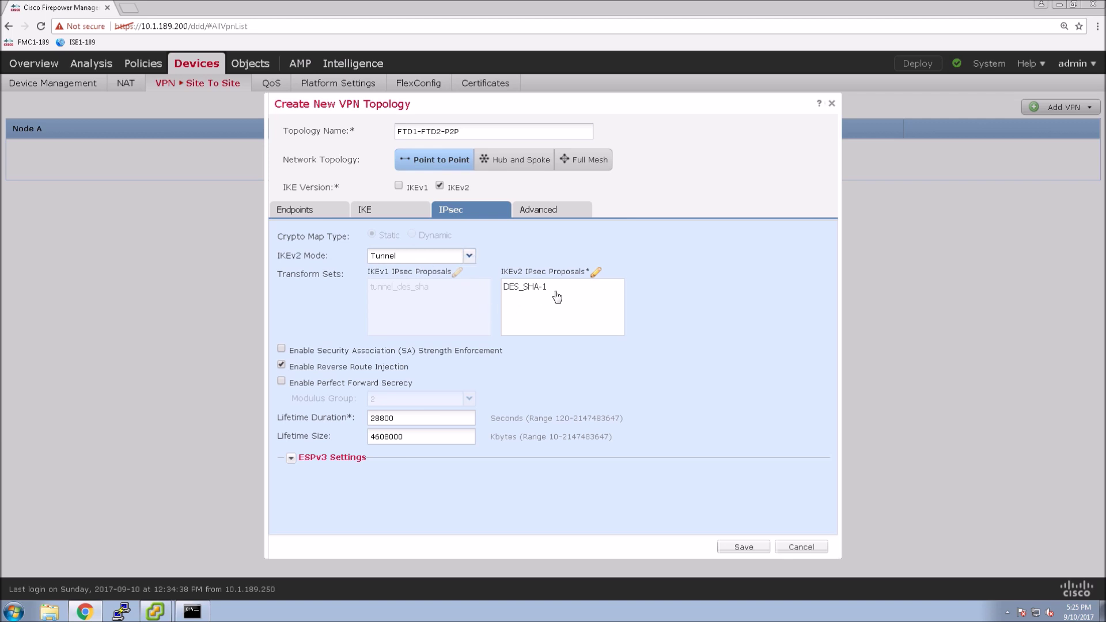
left_click(596, 272)
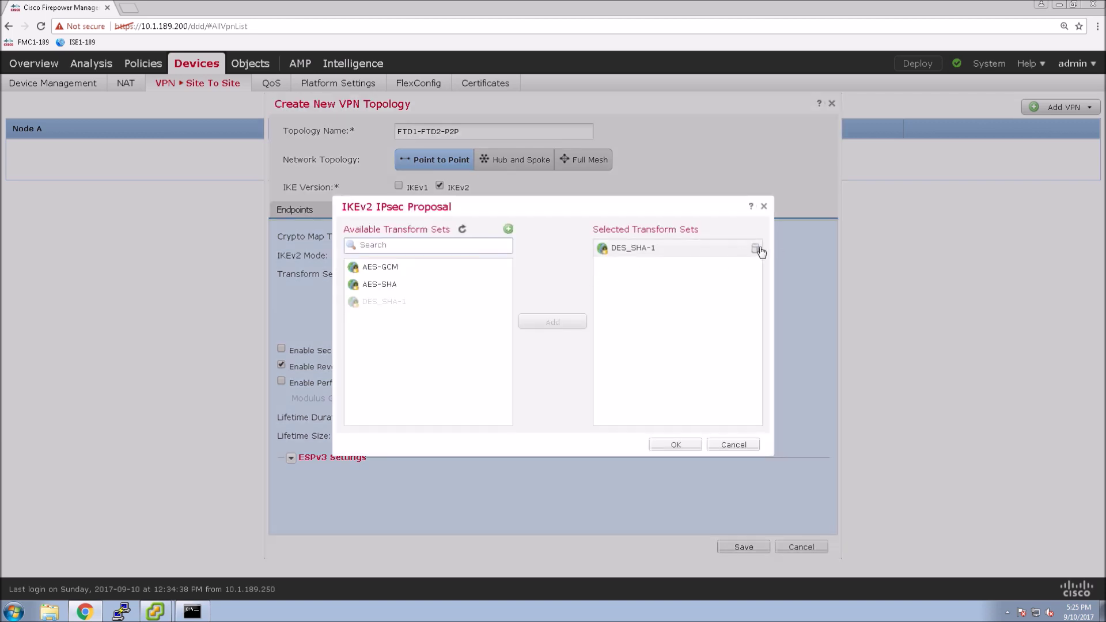
left_click(756, 253)
left_click(369, 284)
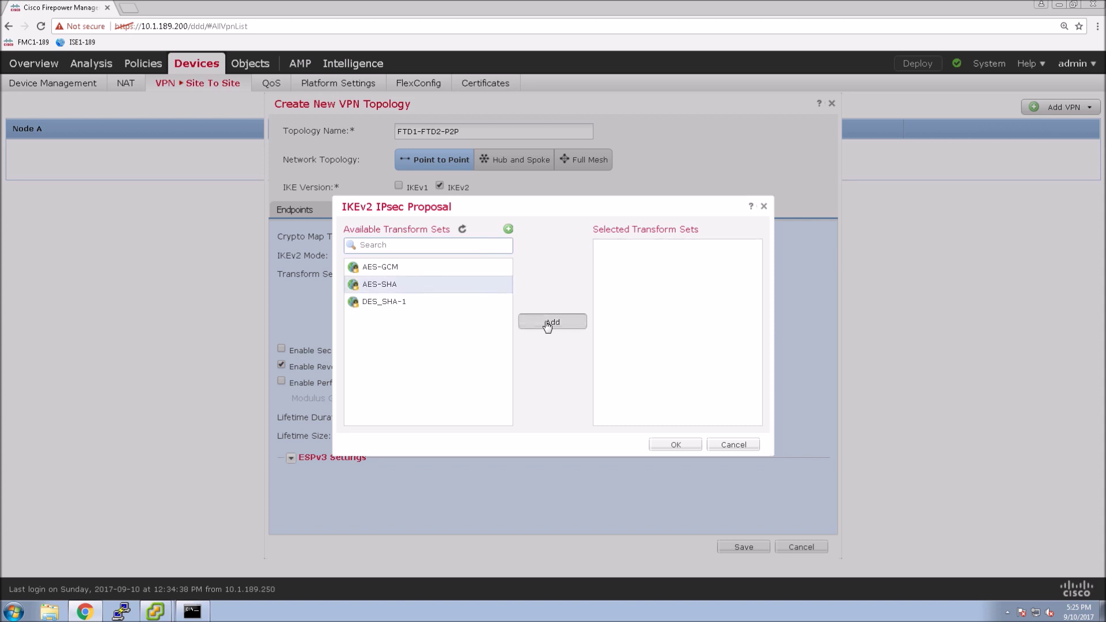
left_click(548, 321)
left_click(676, 445)
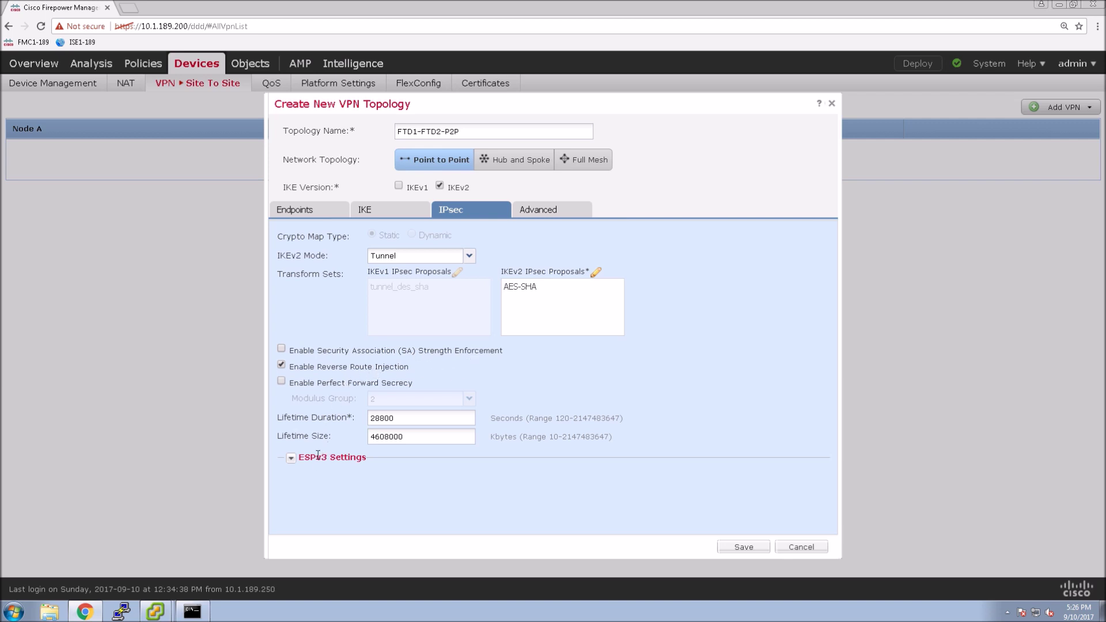
left_click(538, 213)
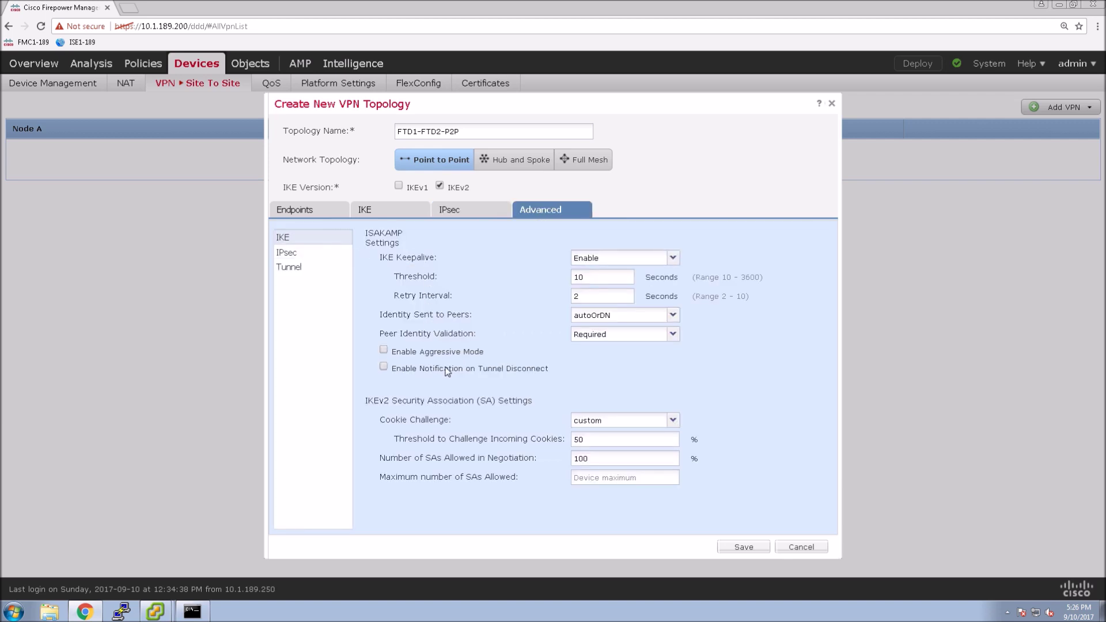
Step: Review the Advanced IPsec and Tunnel pages, then return to the Endpoints tab
left_click(286, 254)
left_click(287, 268)
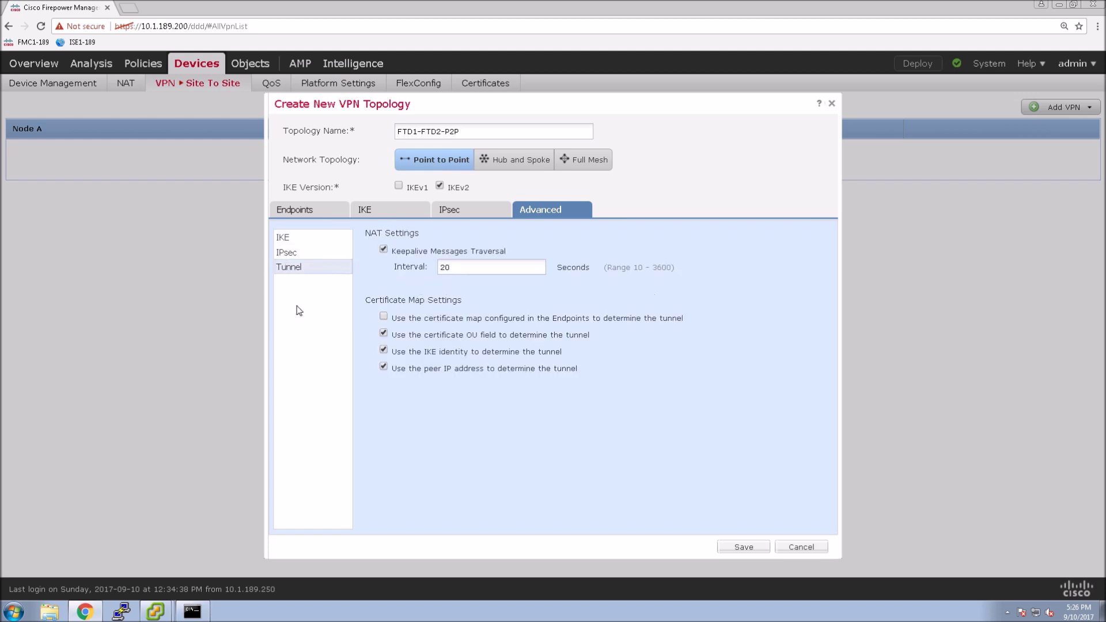
left_click(327, 209)
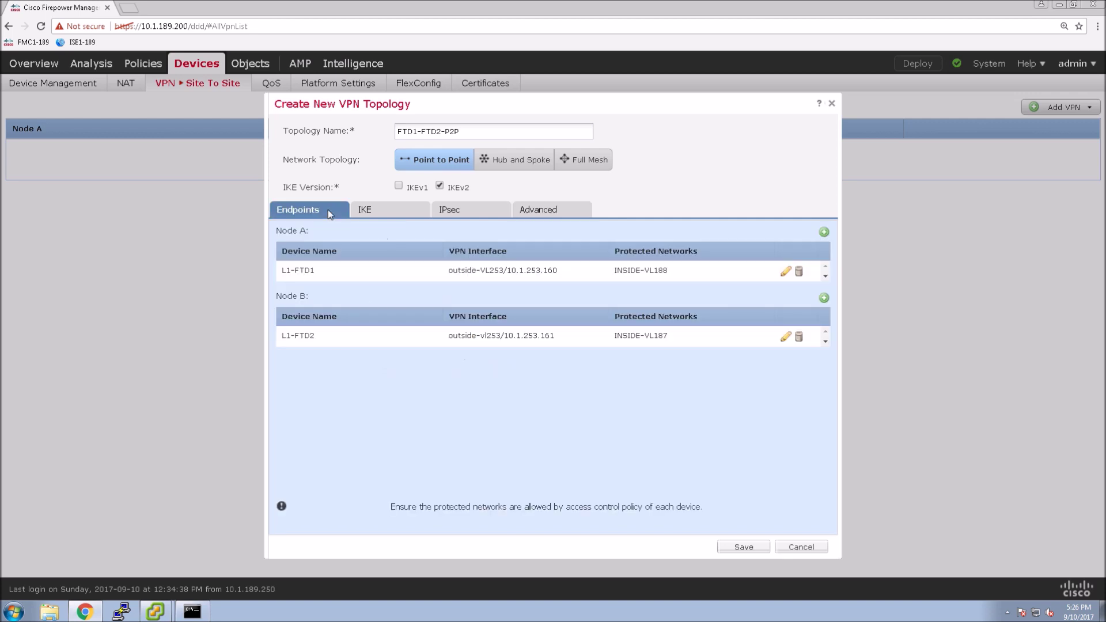
Step: Set IKEv2 authentication to Pre-shared Manual Key, enter and confirm the key, and save the topology
left_click(371, 211)
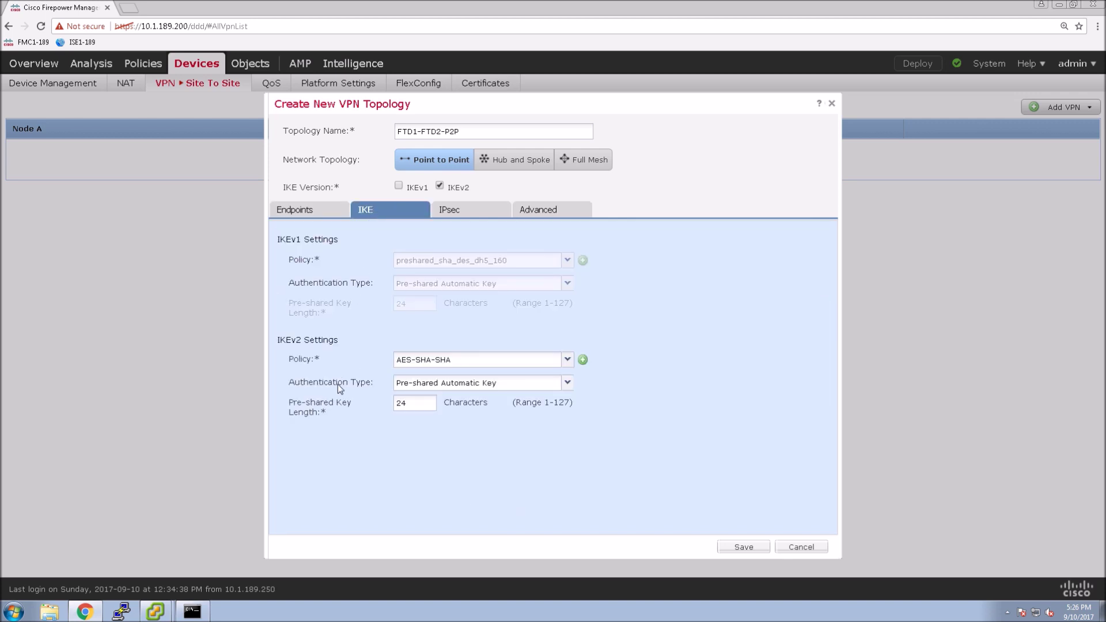
left_click(568, 383)
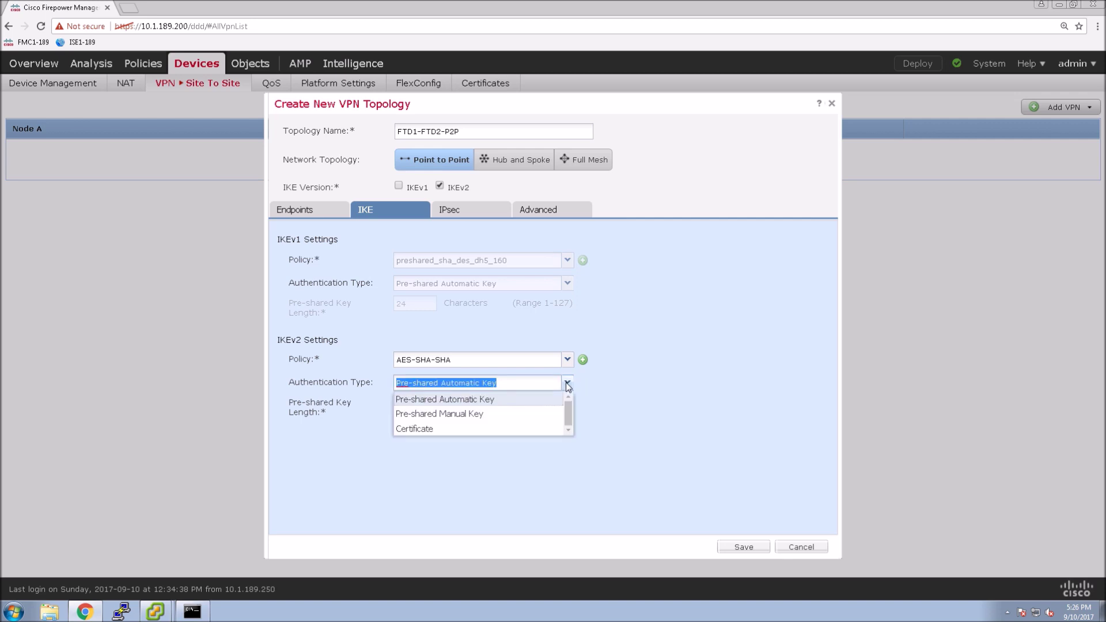
left_click(481, 415)
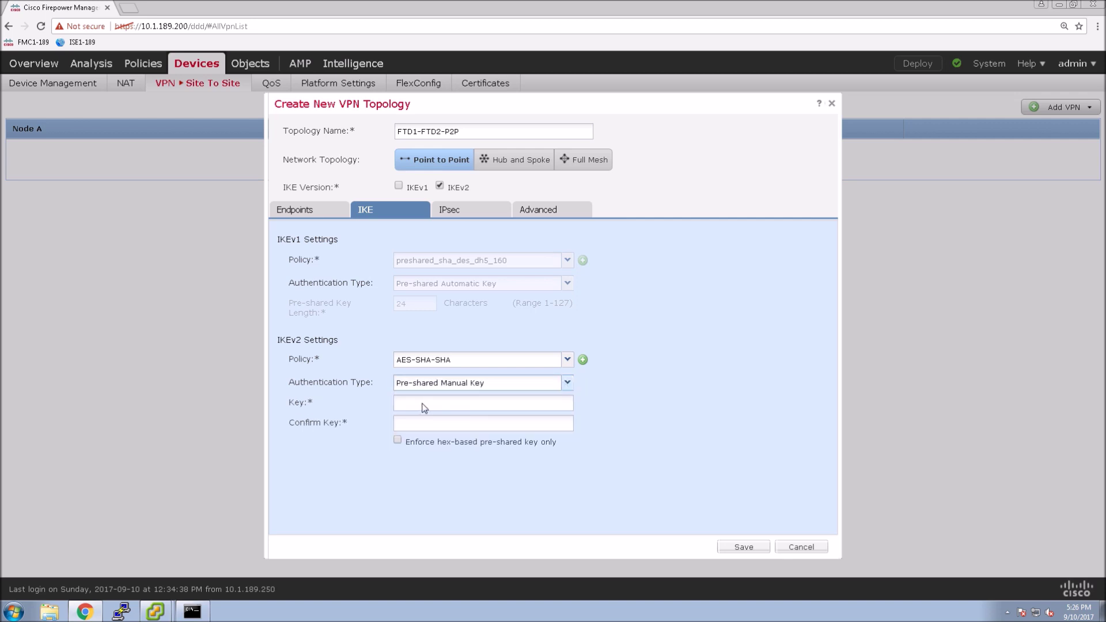
type("cisco12")
key("Tab")
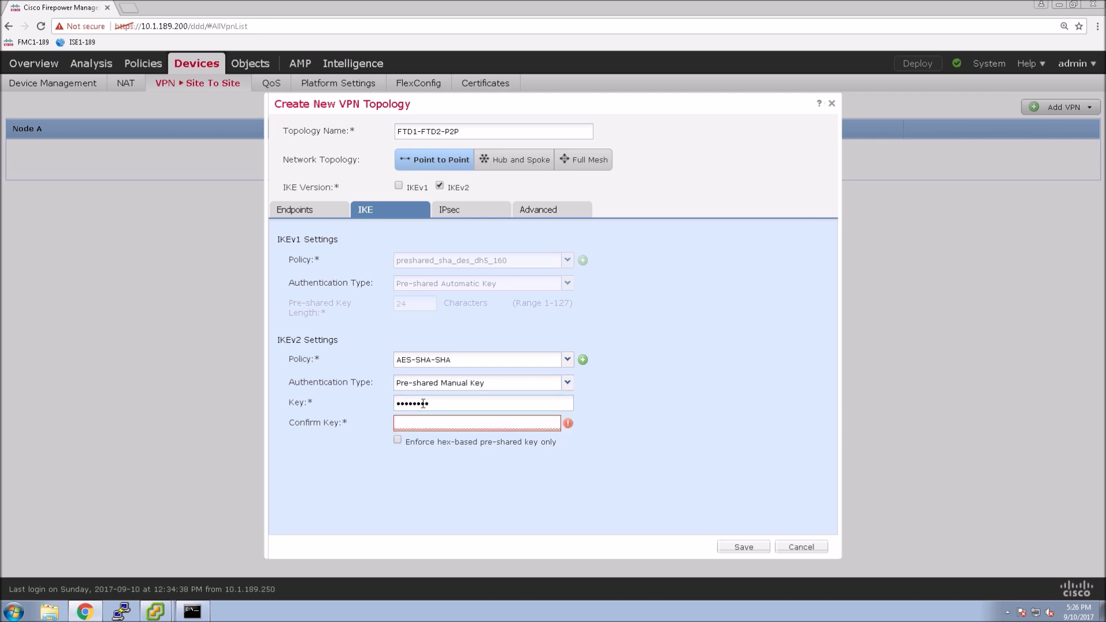
type("cisco123")
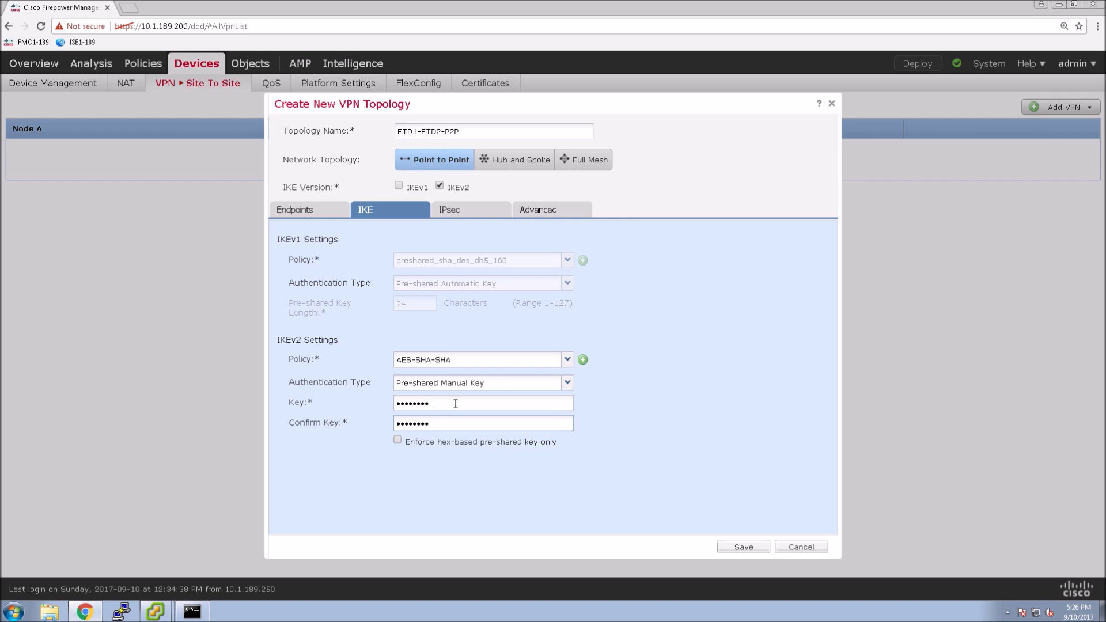
left_click(748, 544)
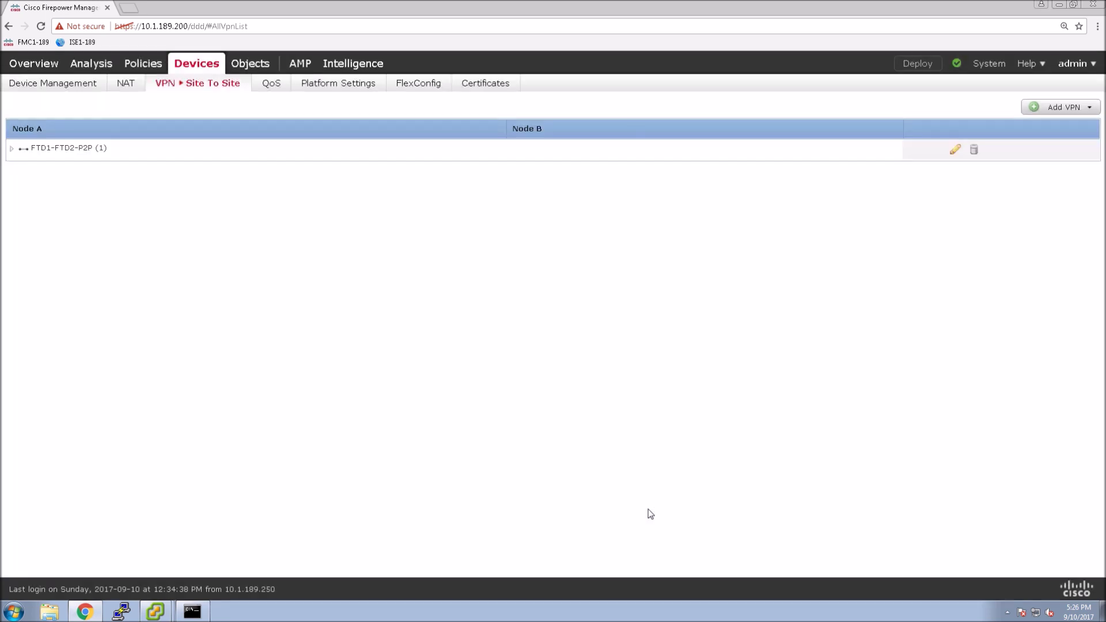
Step: Attempt deploying to L1-FTD1 and L1-FTD2, cancelling after the strong-crypto error
left_click(12, 149)
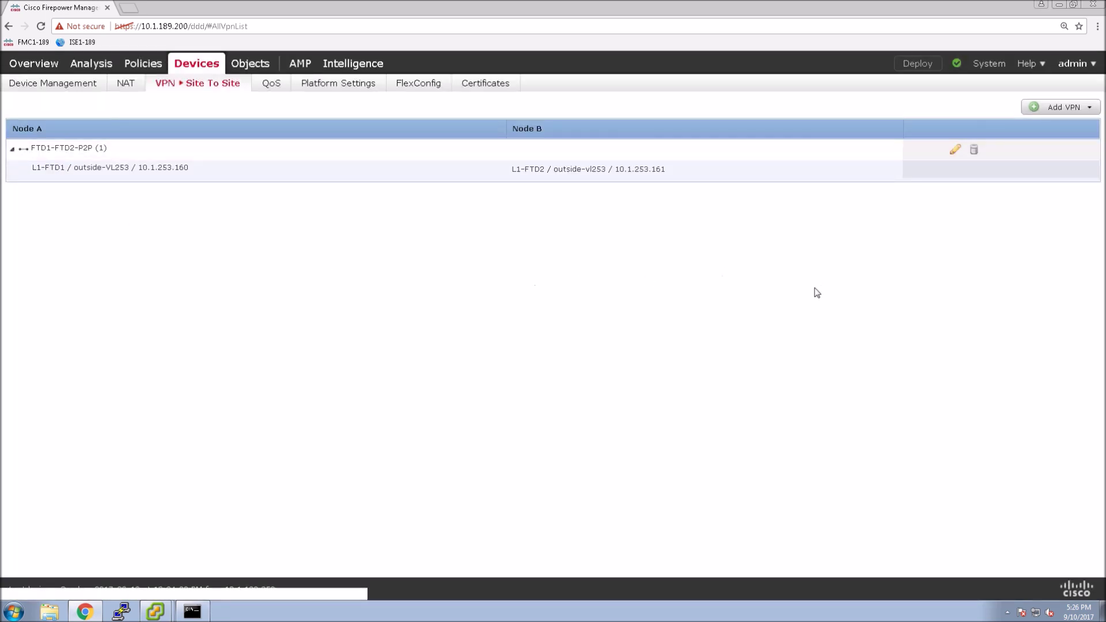
left_click(920, 64)
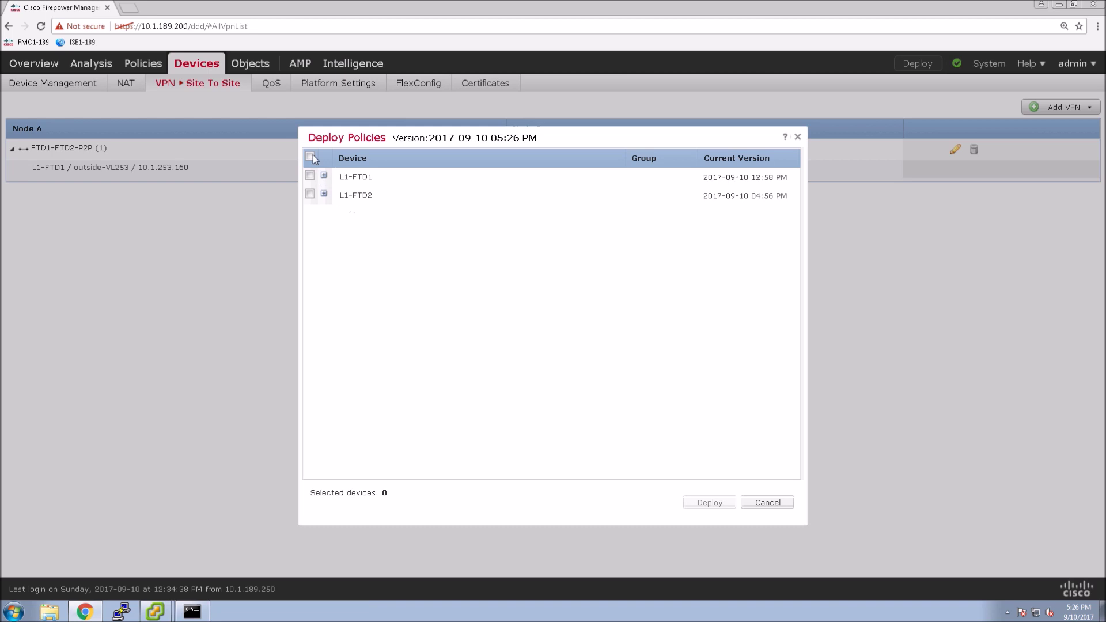
left_click(311, 156)
left_click(325, 175)
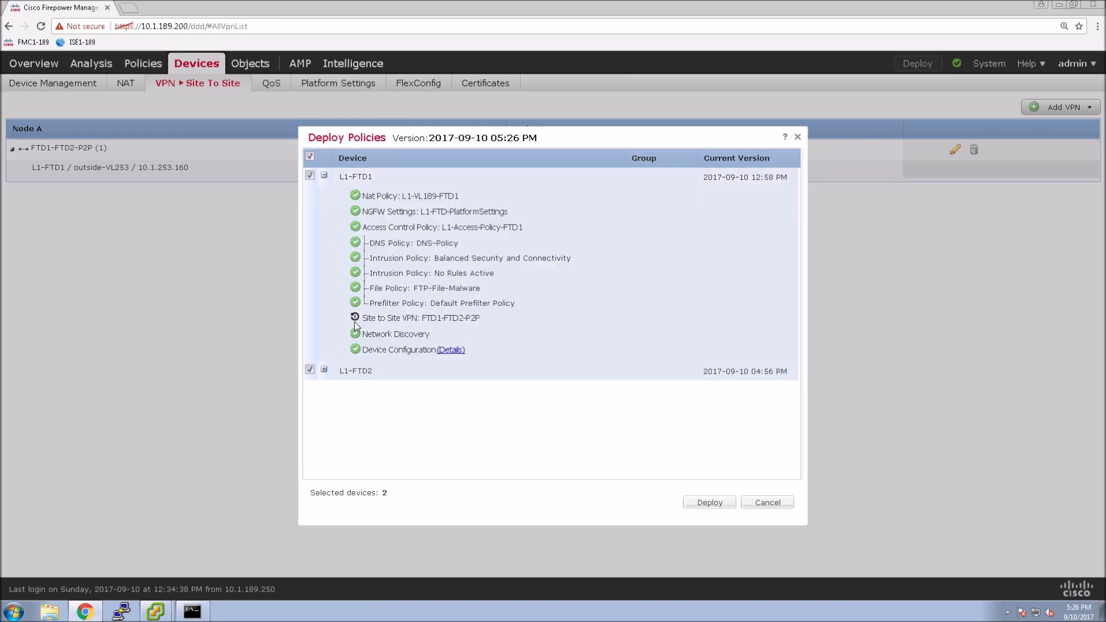
left_click(324, 370)
scroll(472, 461, "down", 1)
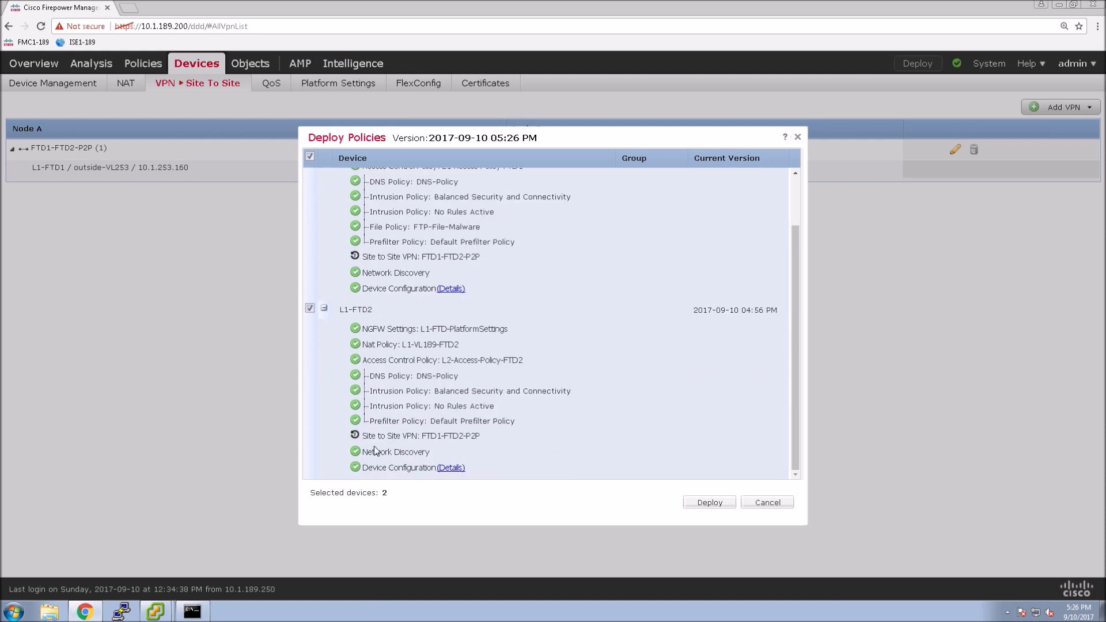
left_click(710, 502)
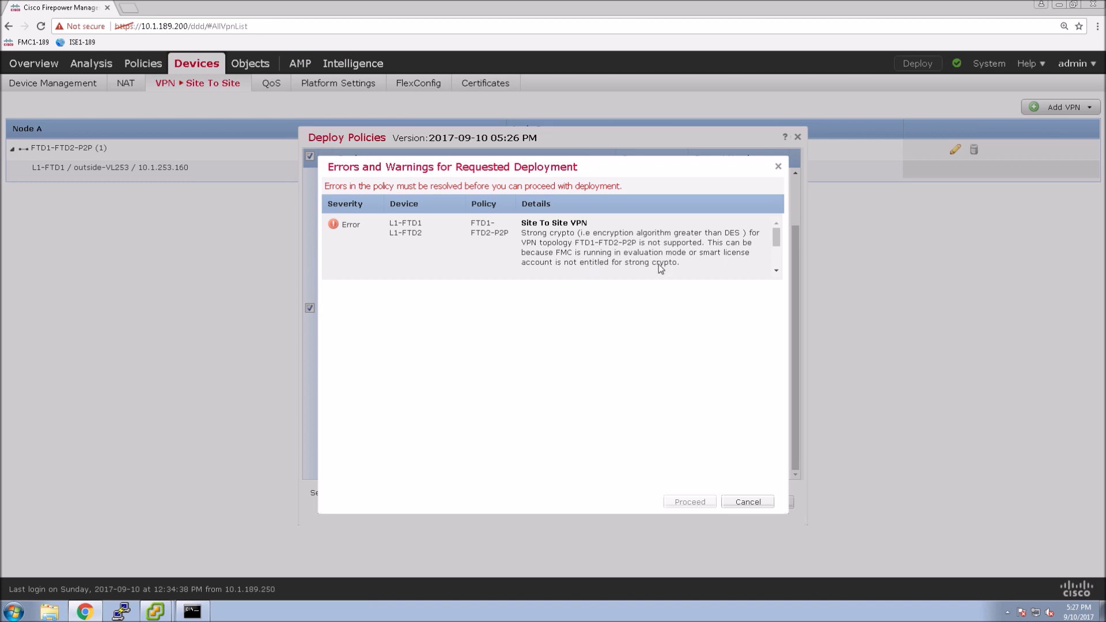
left_click(757, 510)
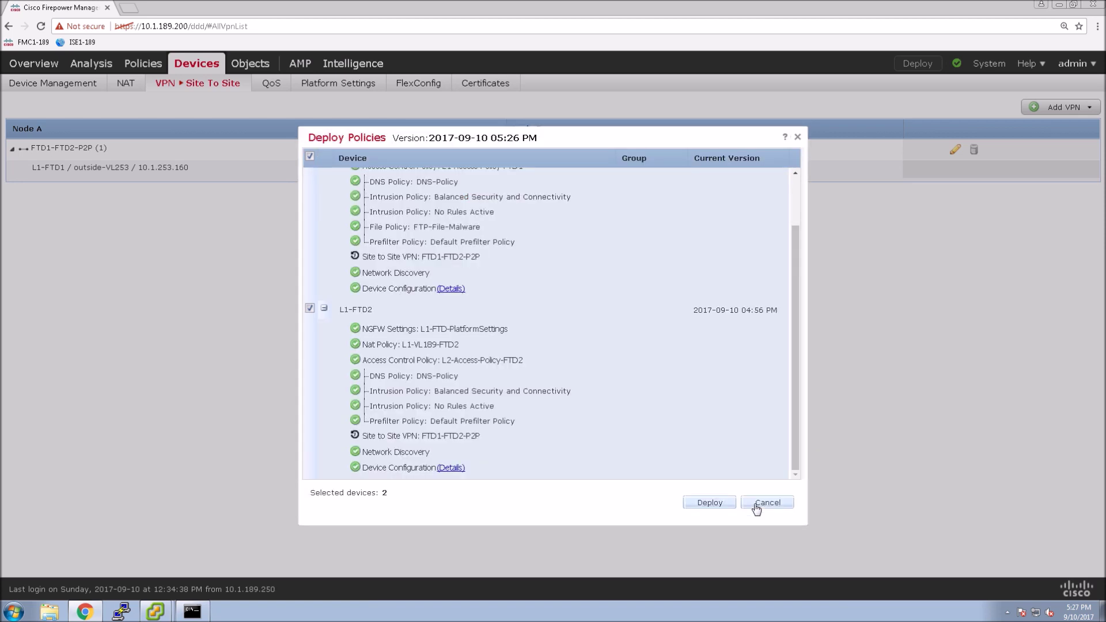
left_click(756, 510)
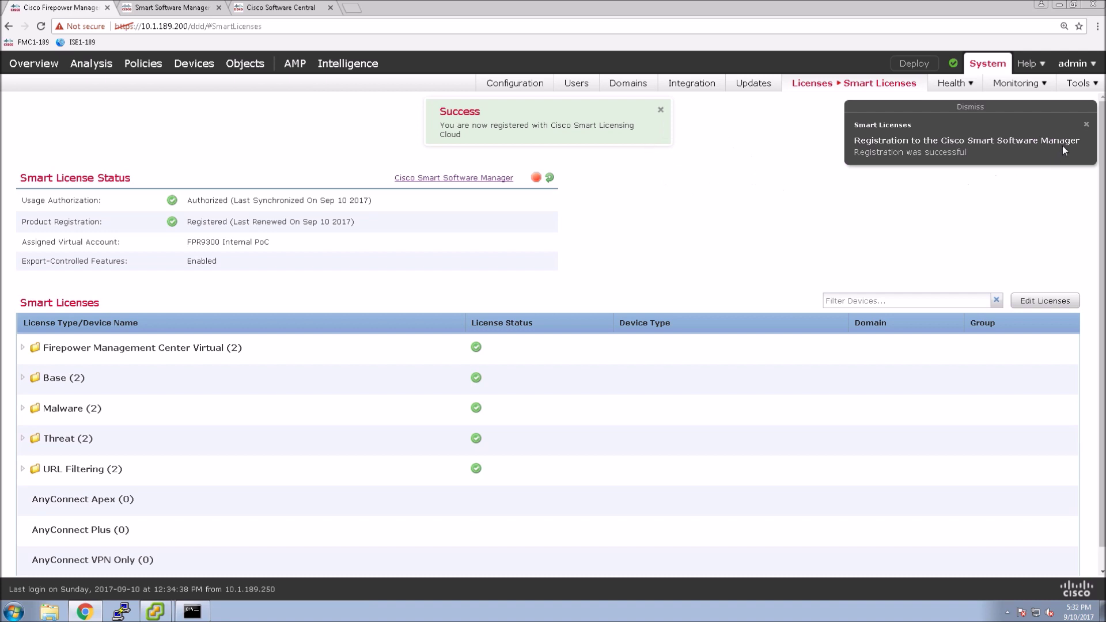
Step: Dismiss the Smart Licenses registration notice and the success message
left_click(1086, 126)
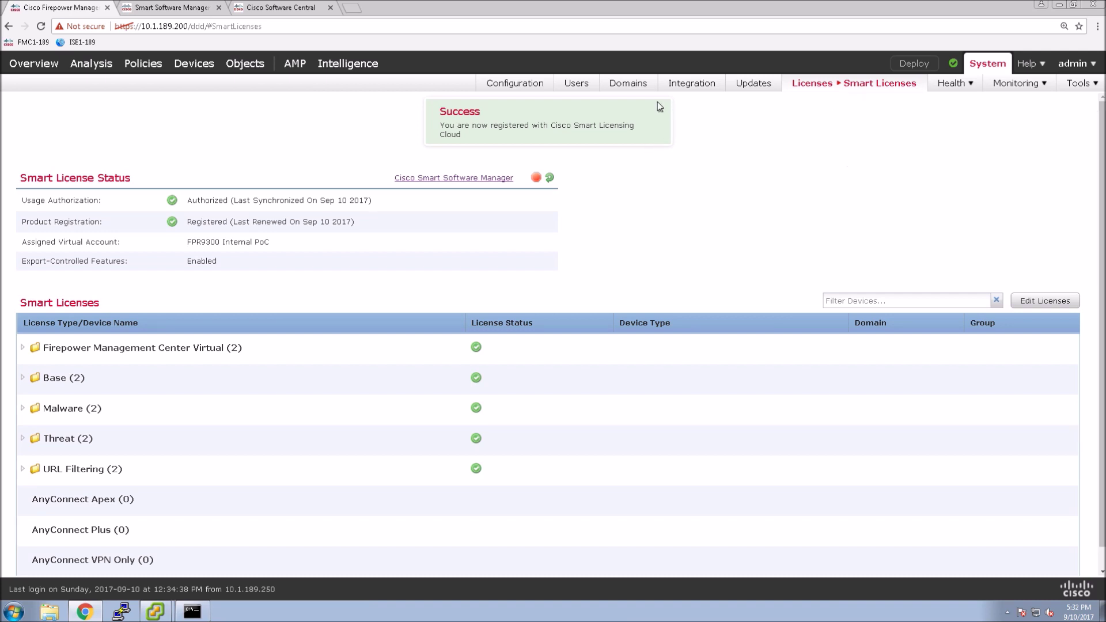
left_click(661, 111)
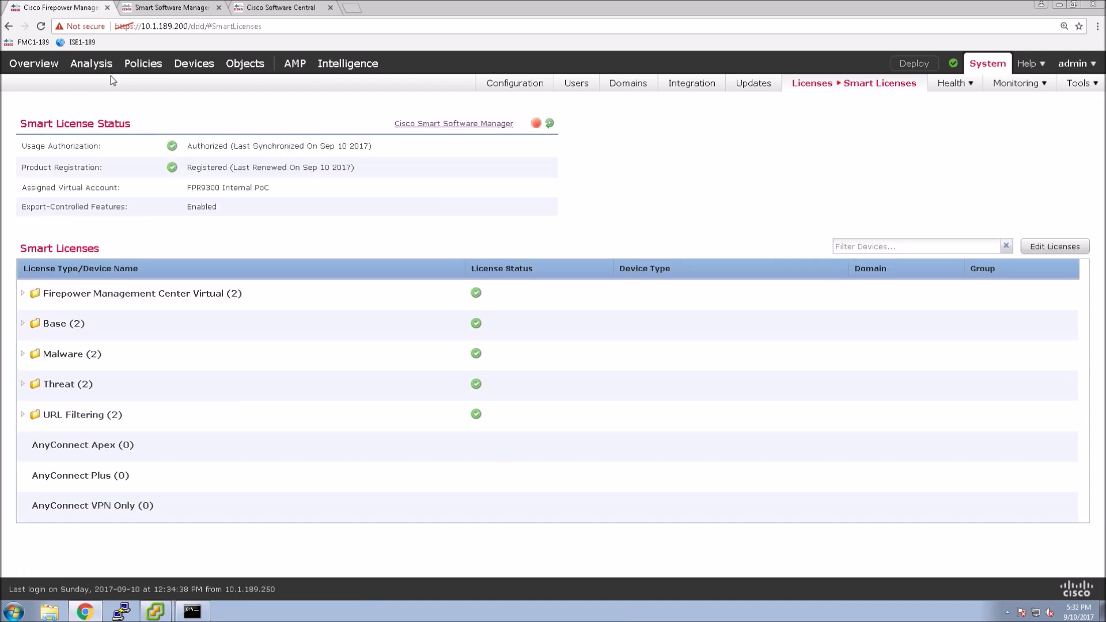
Step: From the Site To Site VPN page, deploy the pending policies to L1-FTD1 and L1-FTD2
mouse_move(191, 68)
mouse_move(164, 83)
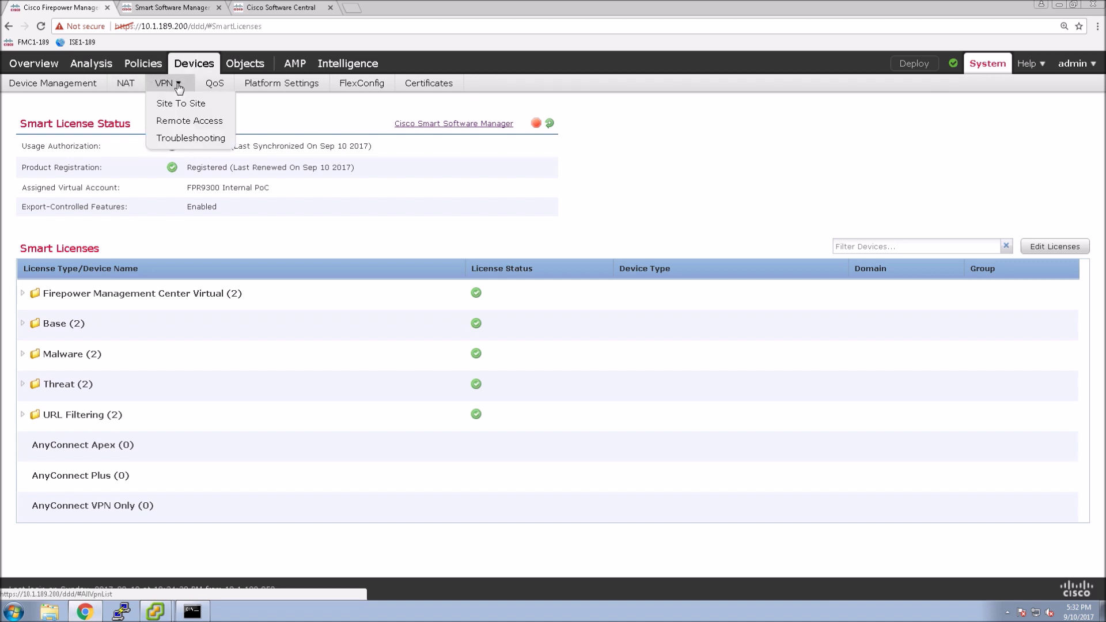
left_click(181, 103)
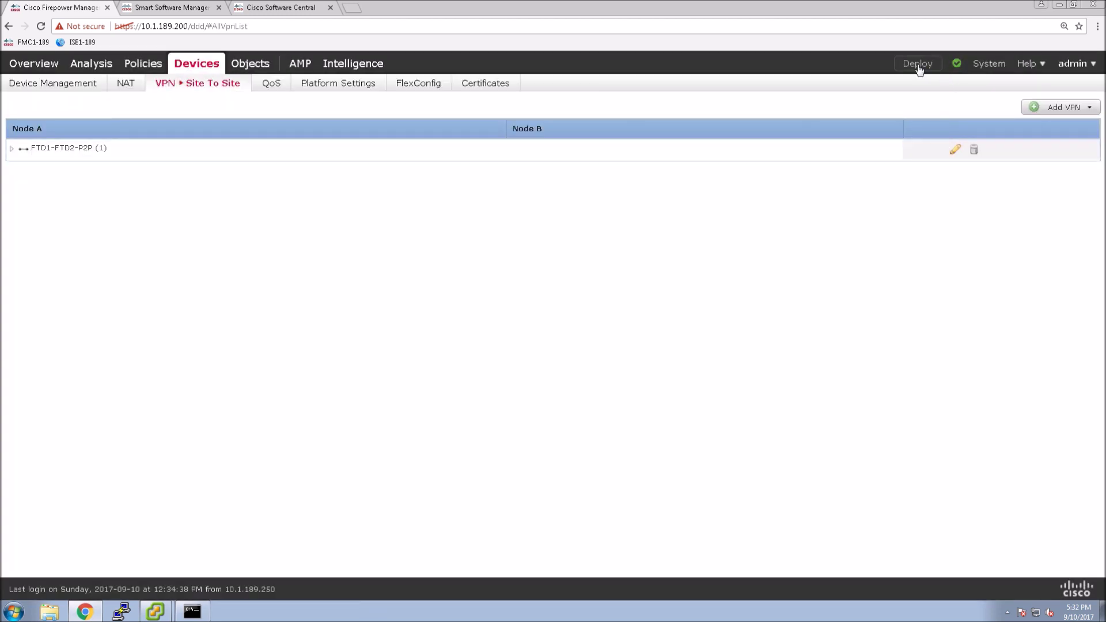
left_click(918, 65)
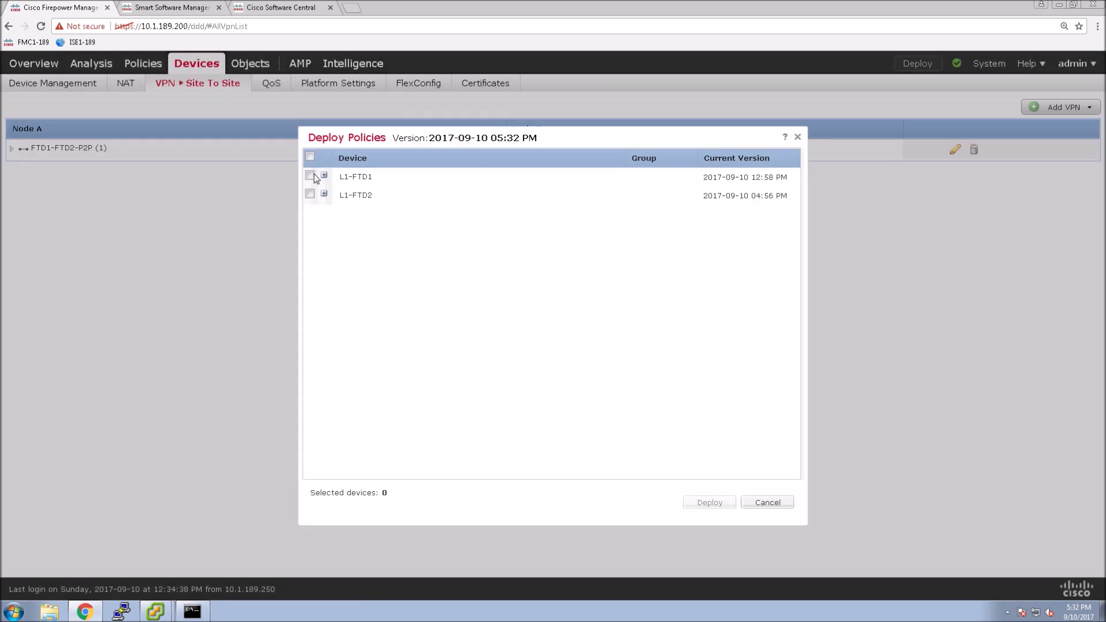
left_click(310, 176)
left_click(324, 175)
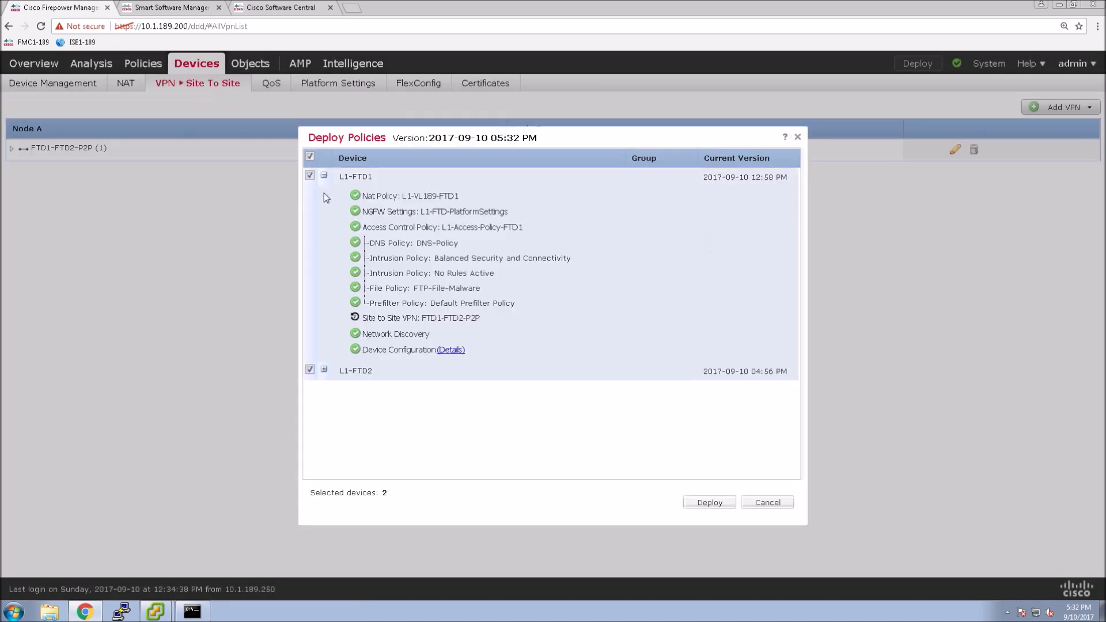
left_click(323, 370)
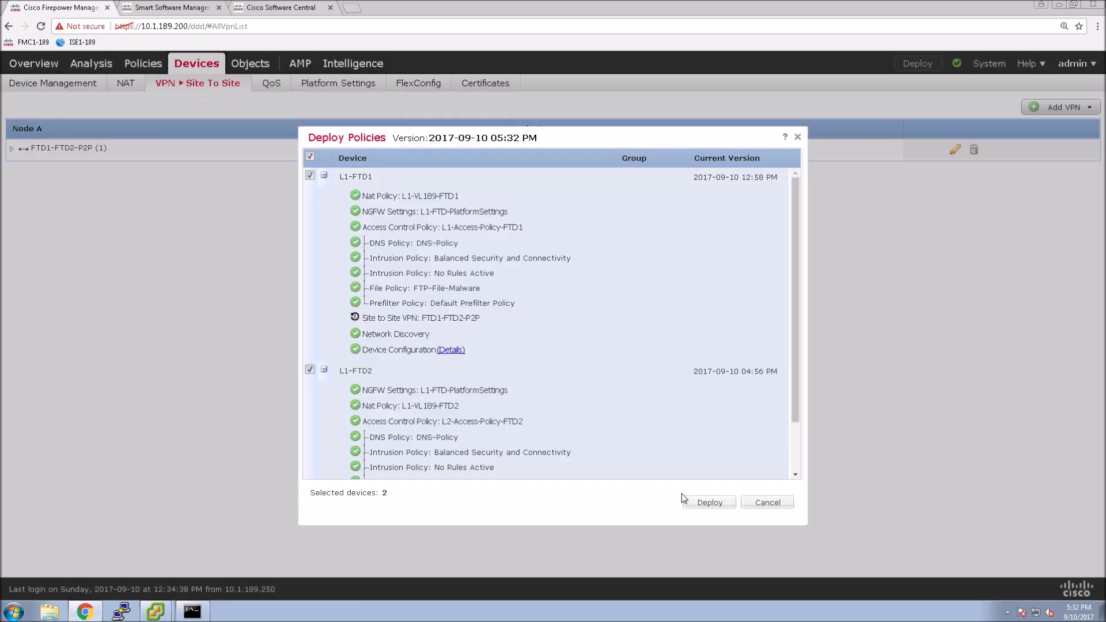
left_click(798, 464)
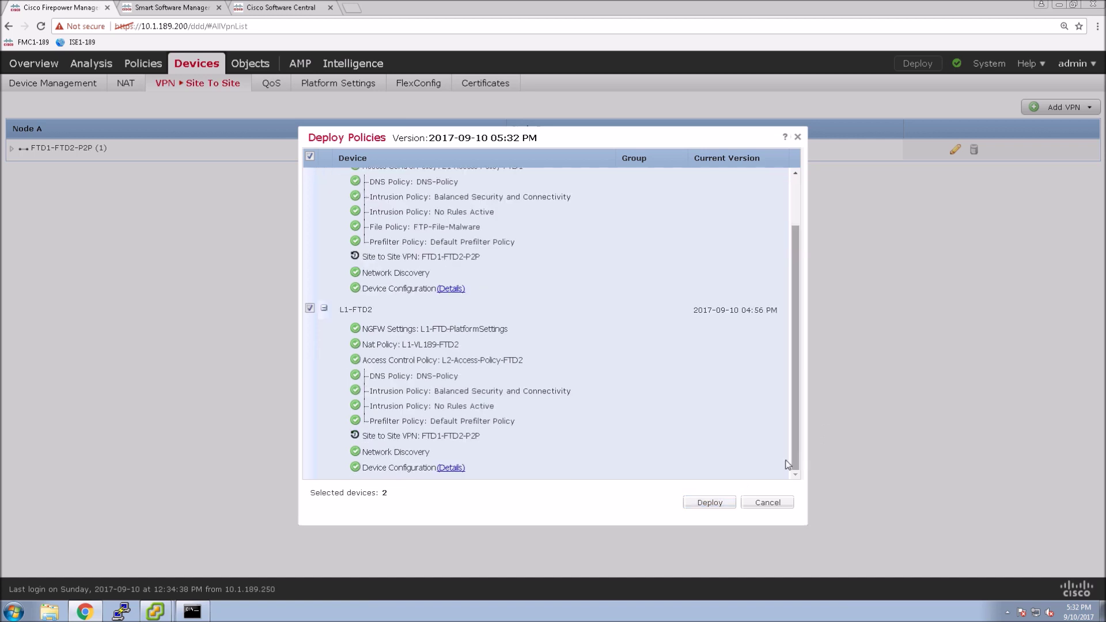
left_click(710, 505)
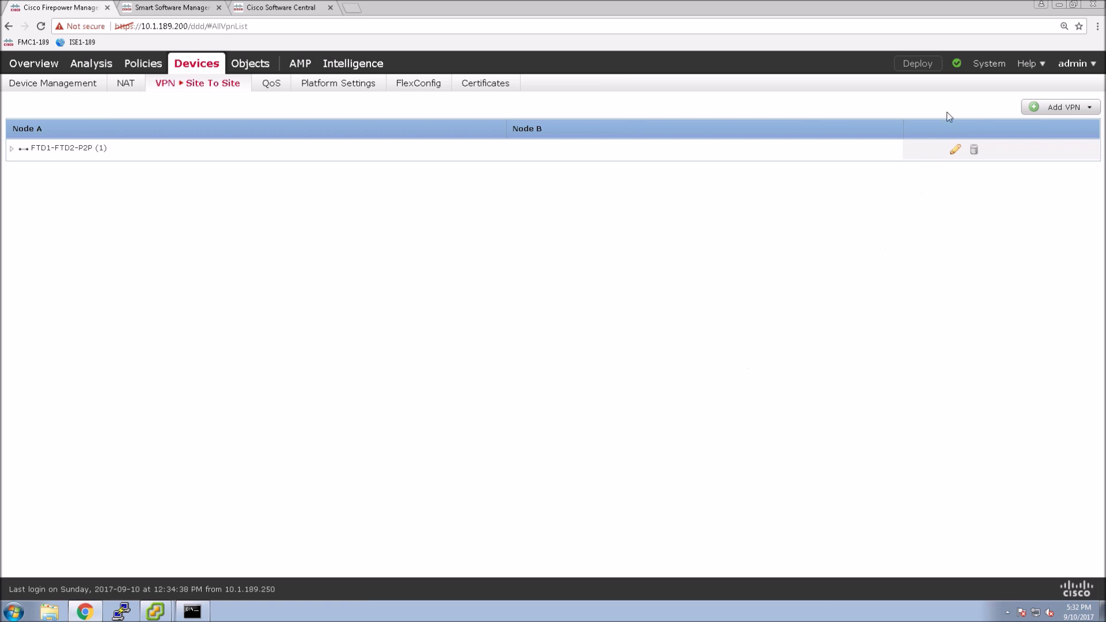
Step: Verify both deployments succeeded and check FTD1-FTD2-P2P's endpoints, then go to NAT policies
left_click(957, 63)
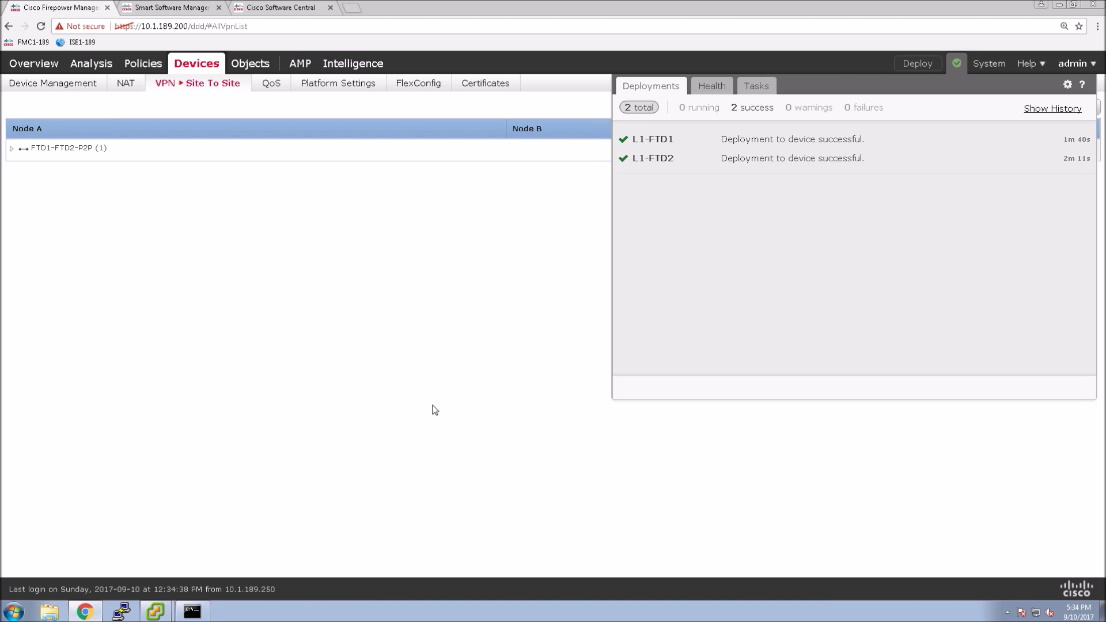
left_click(436, 410)
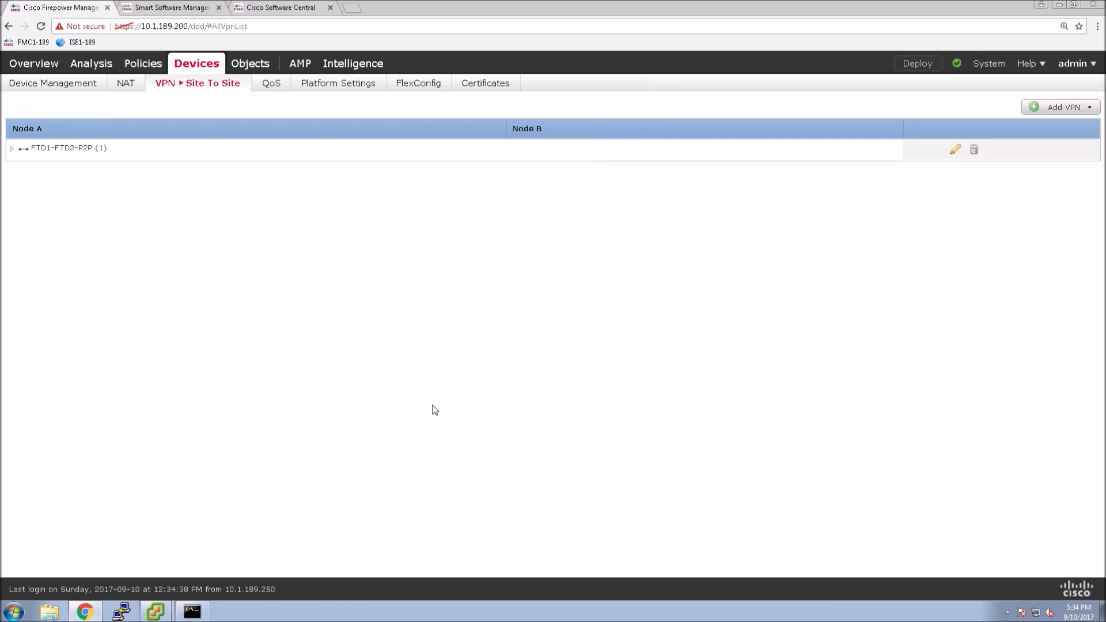
left_click(12, 150)
mouse_move(181, 88)
left_click(124, 91)
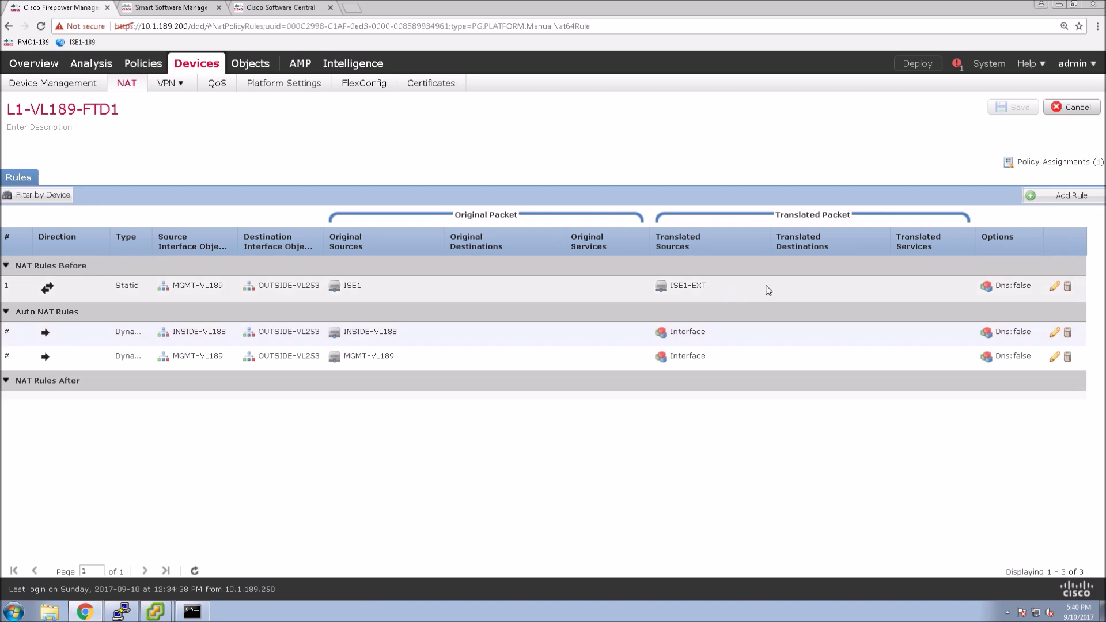
Step: Start a new manual NAT rule with source interface INSIDE-VL188 and destination interface OUTSIDE-VL253
left_click(1057, 197)
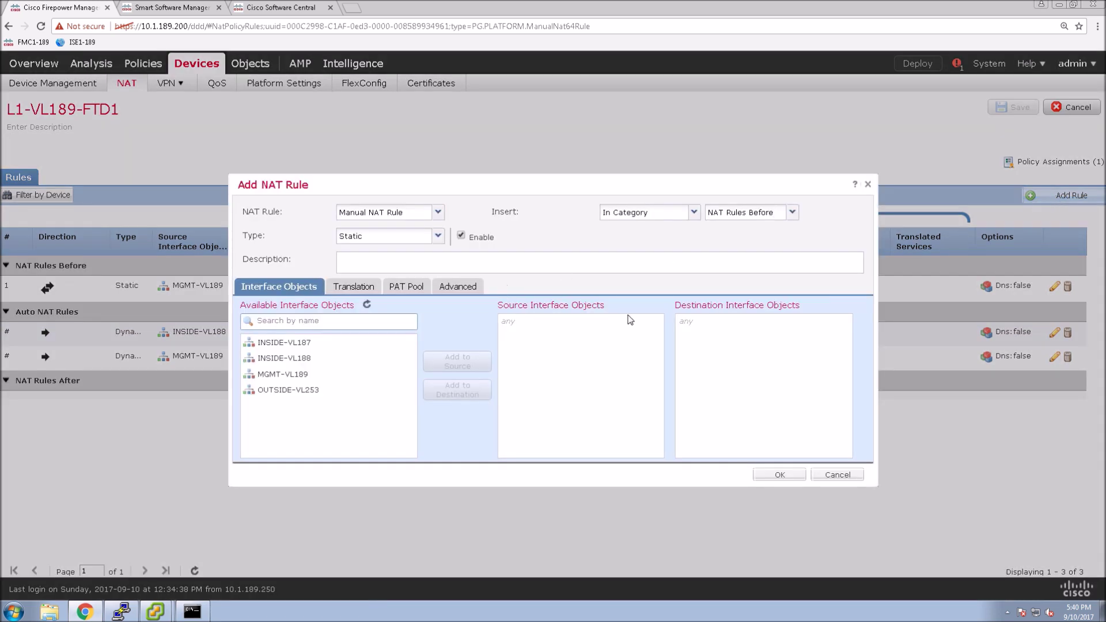
left_click(289, 346)
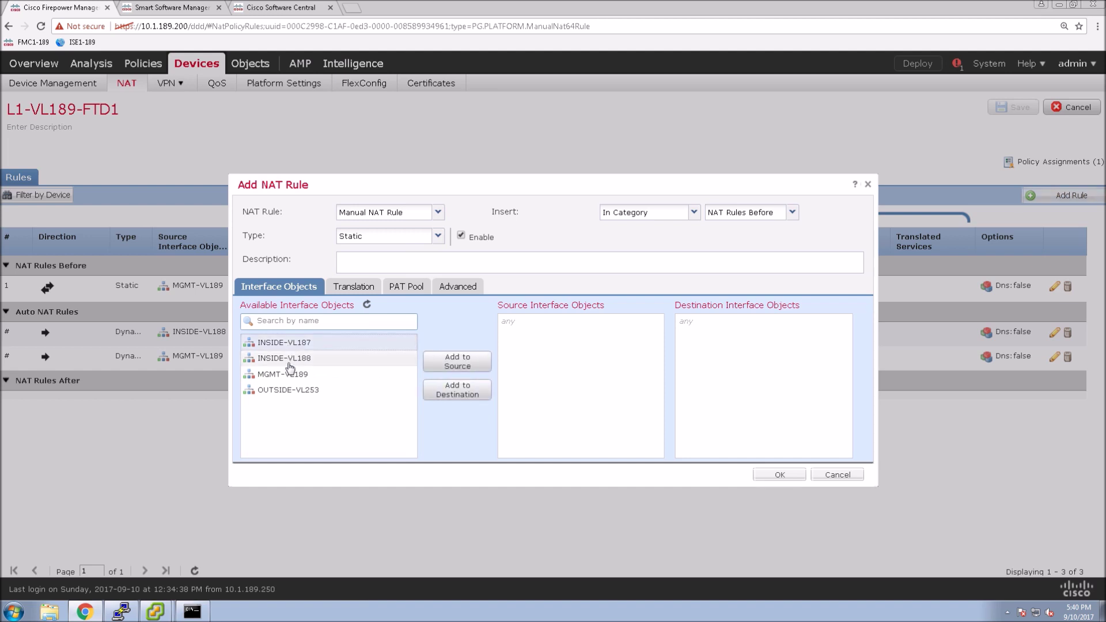
left_click(289, 360)
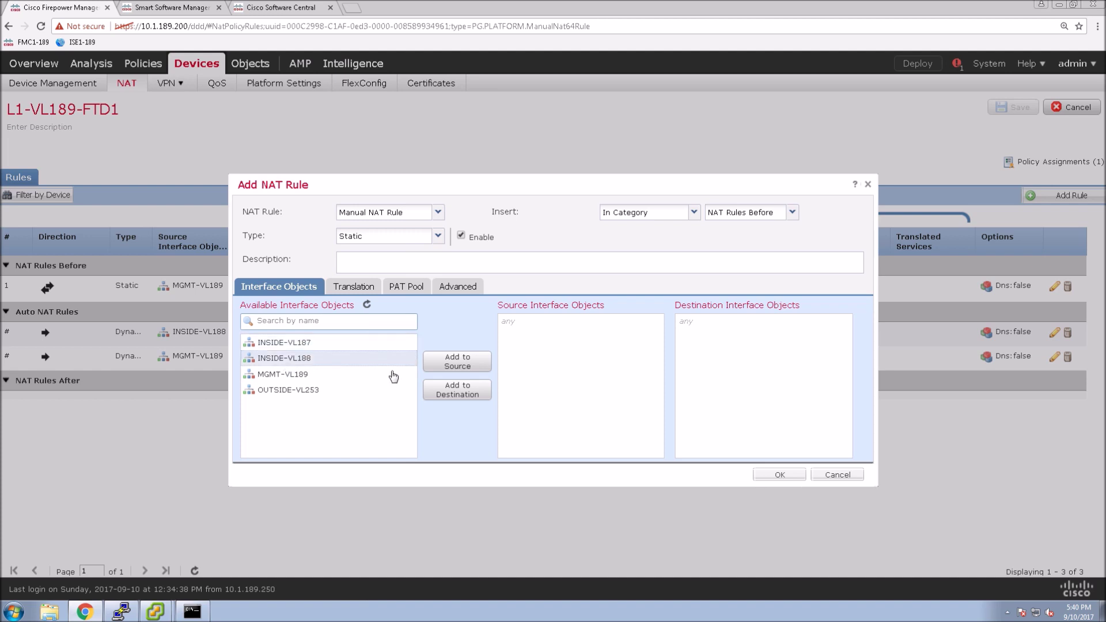
left_click(457, 366)
left_click(340, 391)
left_click(454, 396)
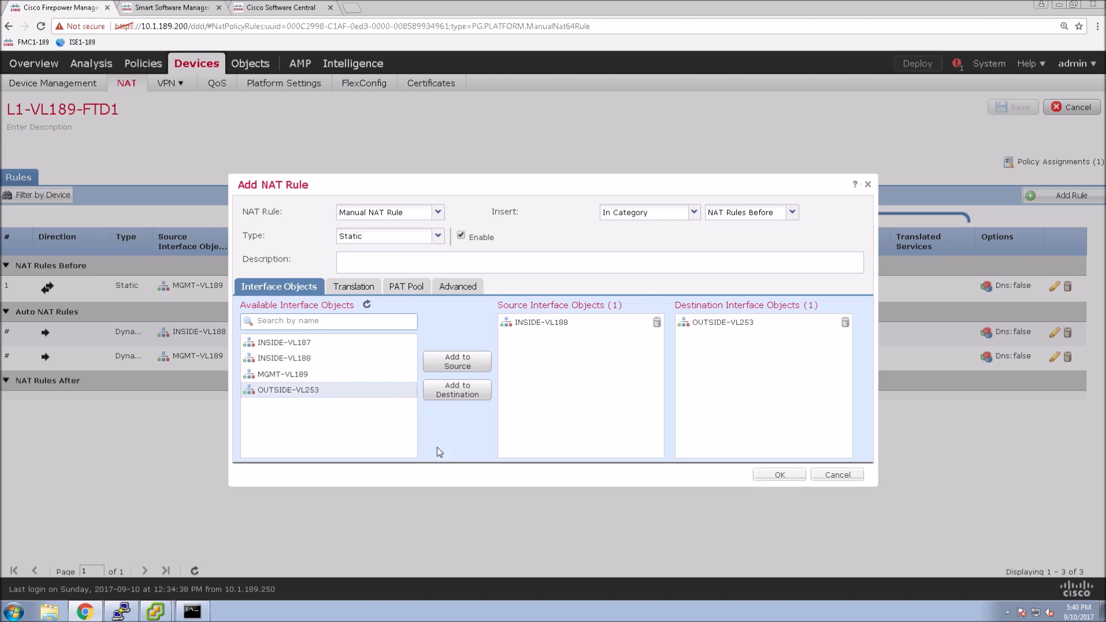
left_click(350, 288)
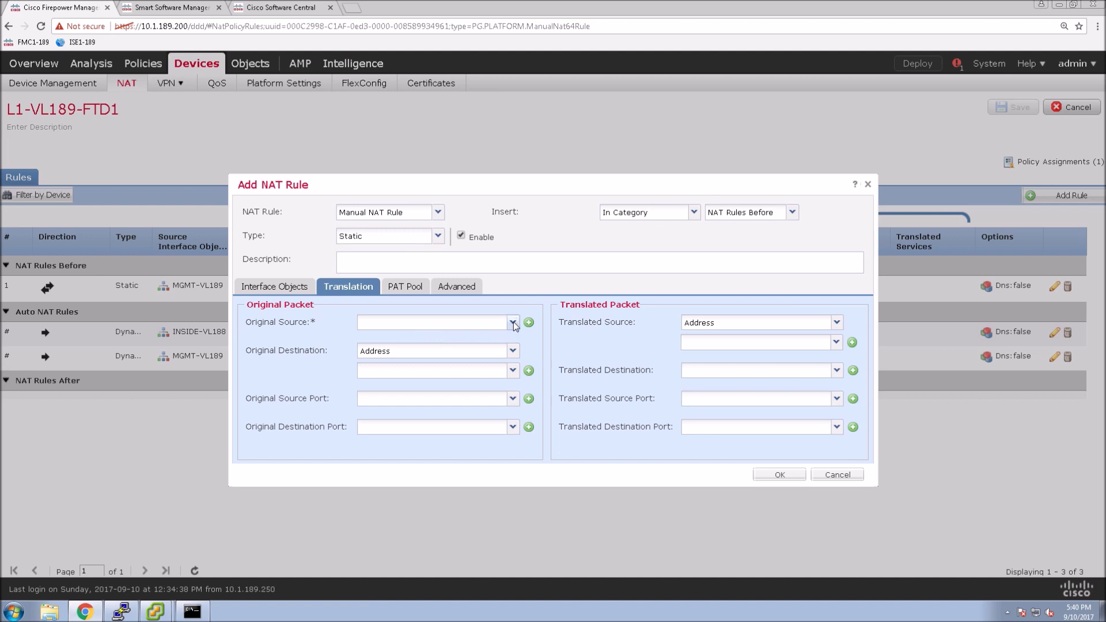
Step: Set the original source to INSIDE-VL188 and the original destination to INSIDE-VL187
left_click(512, 322)
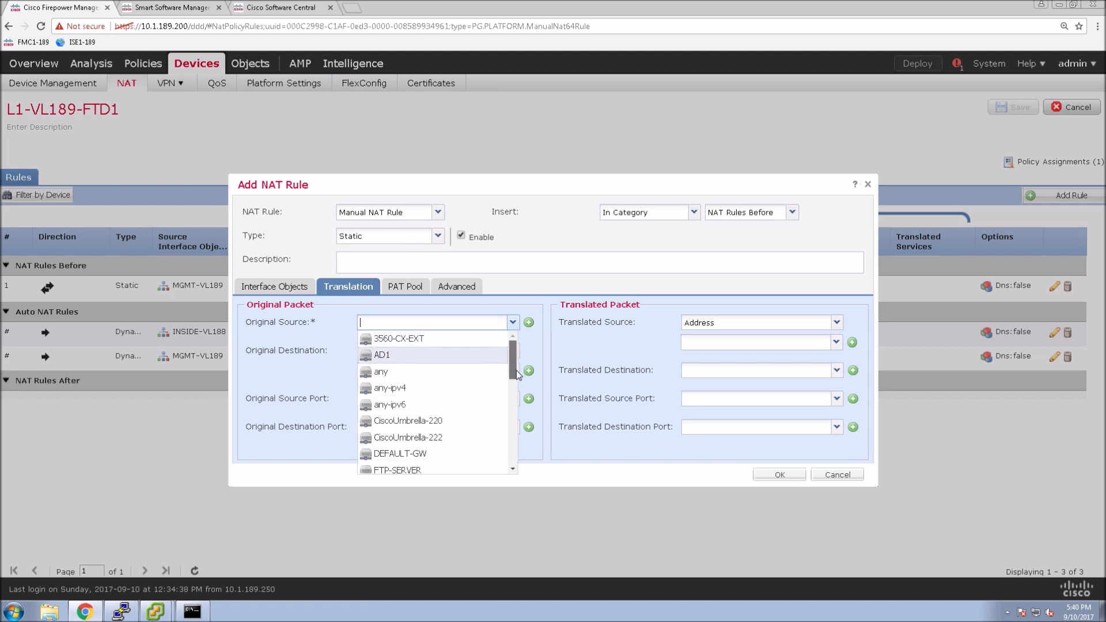
left_click_drag(513, 358, 518, 385)
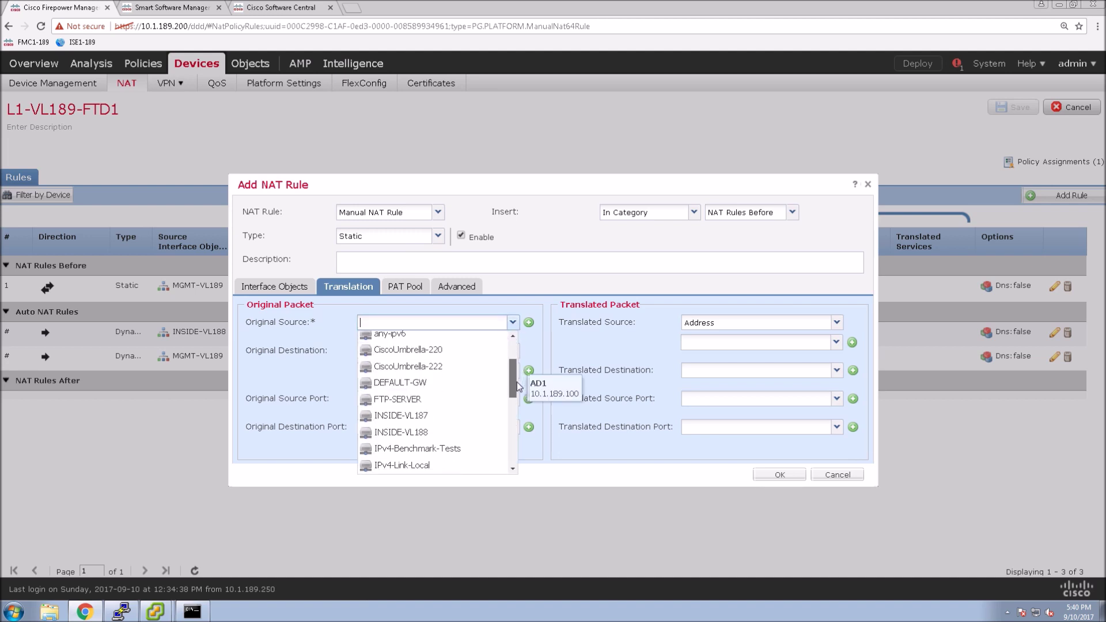
left_click(410, 433)
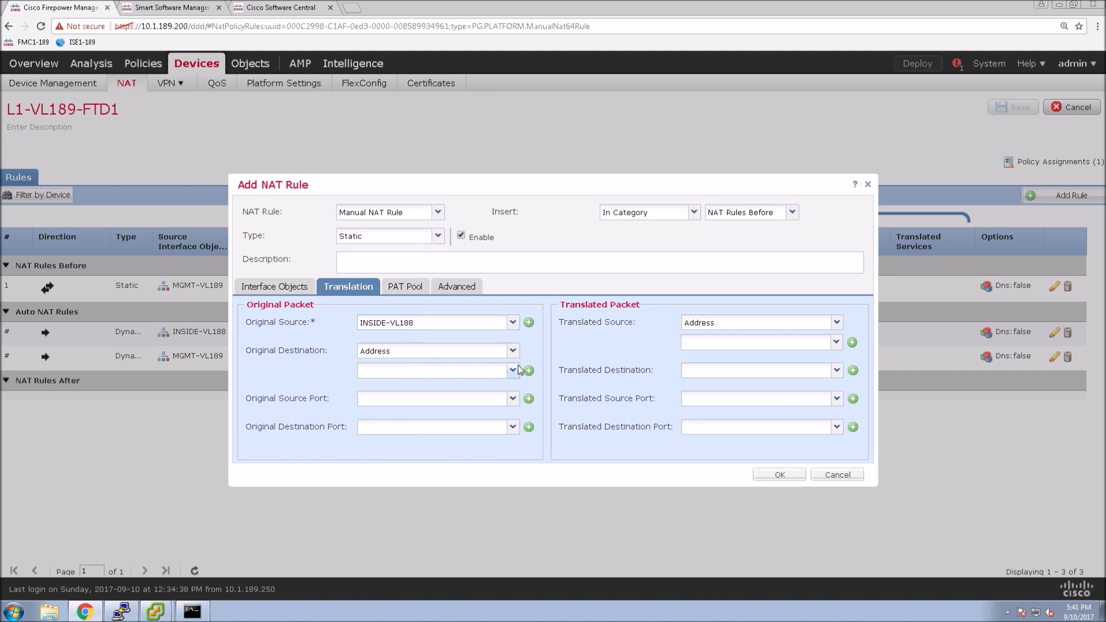
left_click(515, 370)
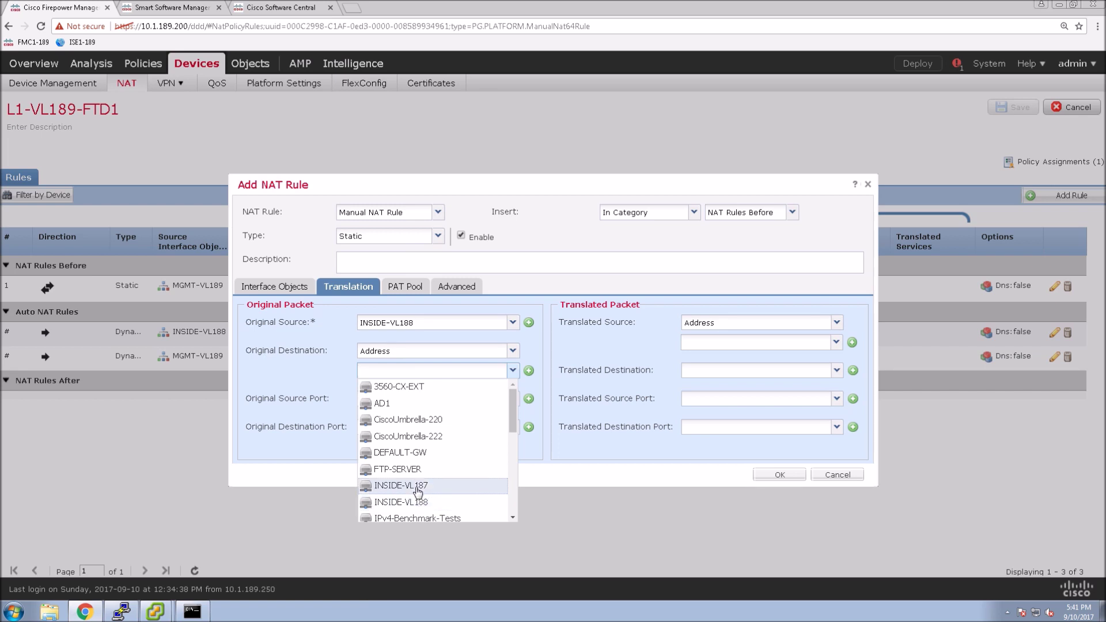
left_click(419, 486)
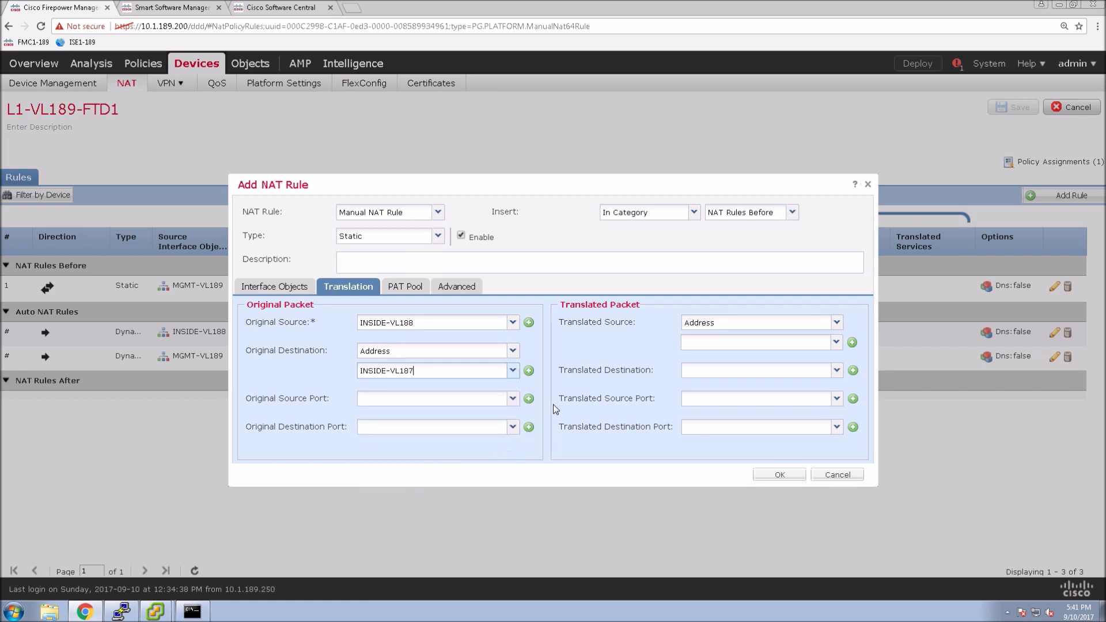
Step: Set the translated source to INSIDE-VL188 and translated destination to INSIDE-VL187, unchanged
left_click(837, 323)
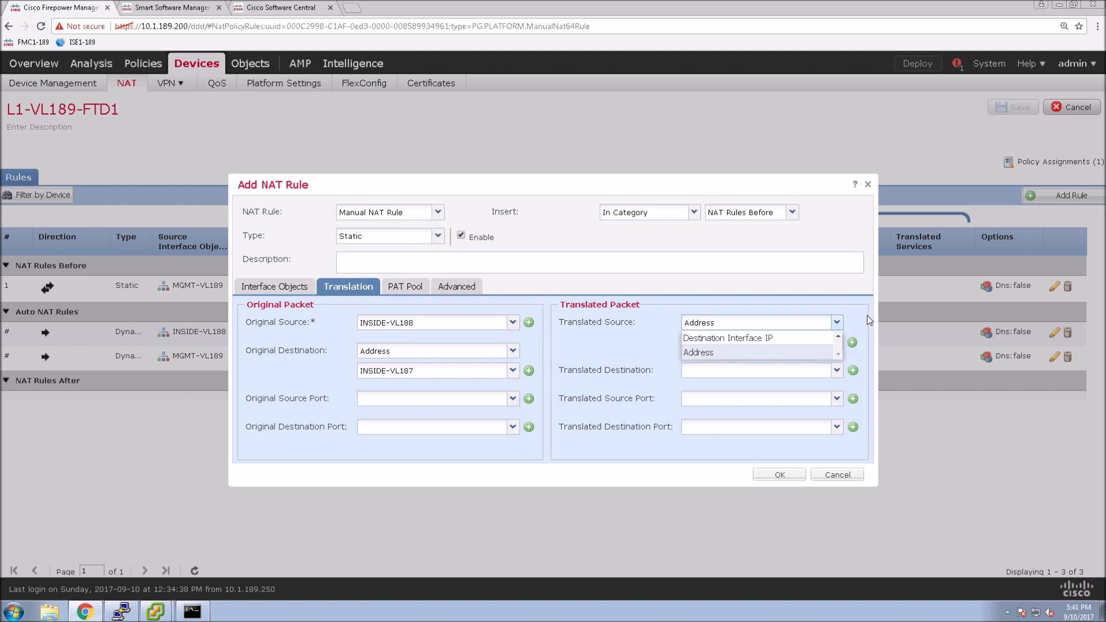
left_click(836, 351)
left_click(836, 345)
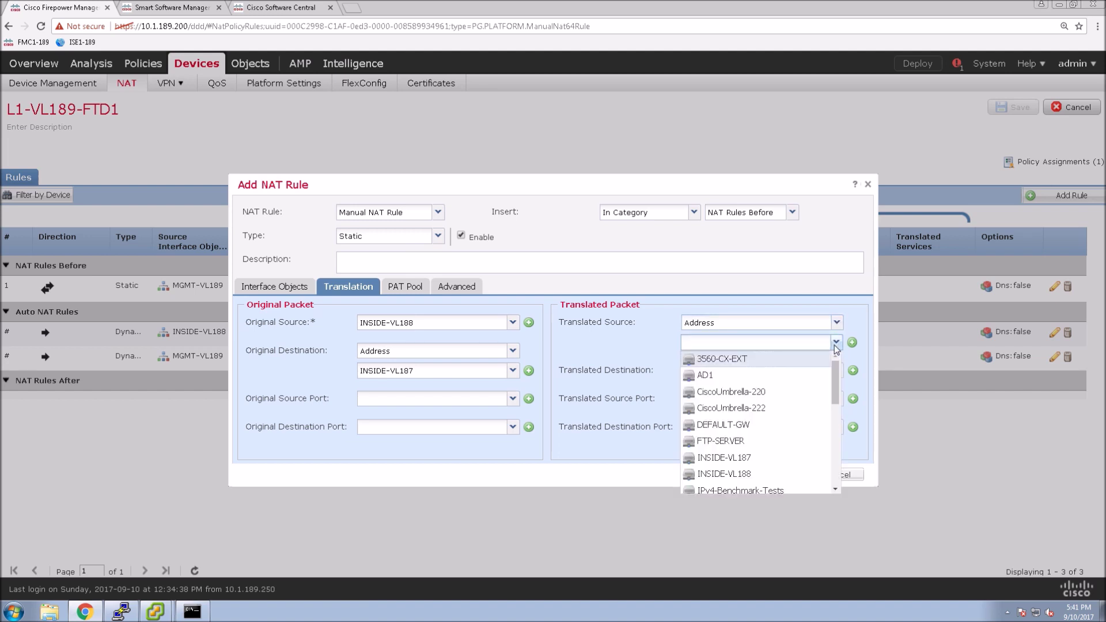
left_click(722, 473)
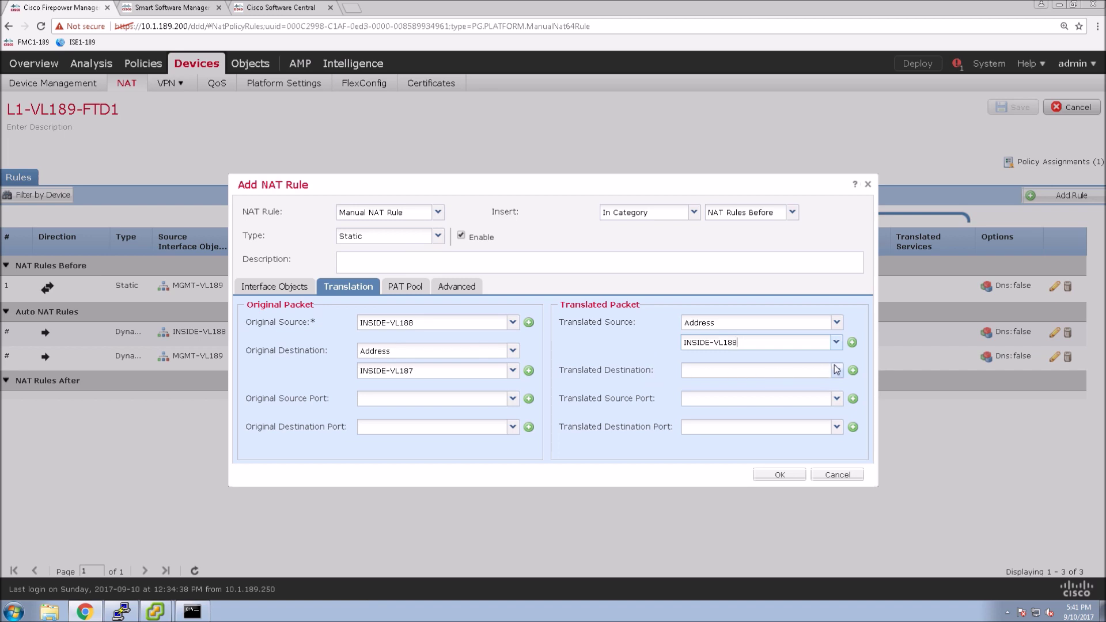
left_click(836, 371)
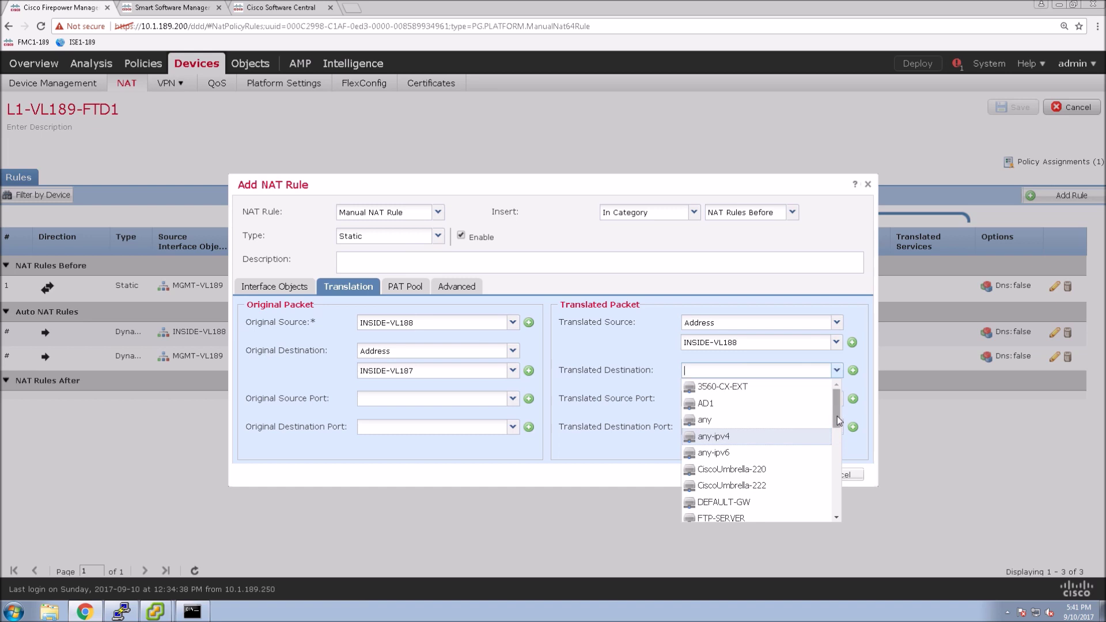
left_click_drag(838, 421, 838, 436)
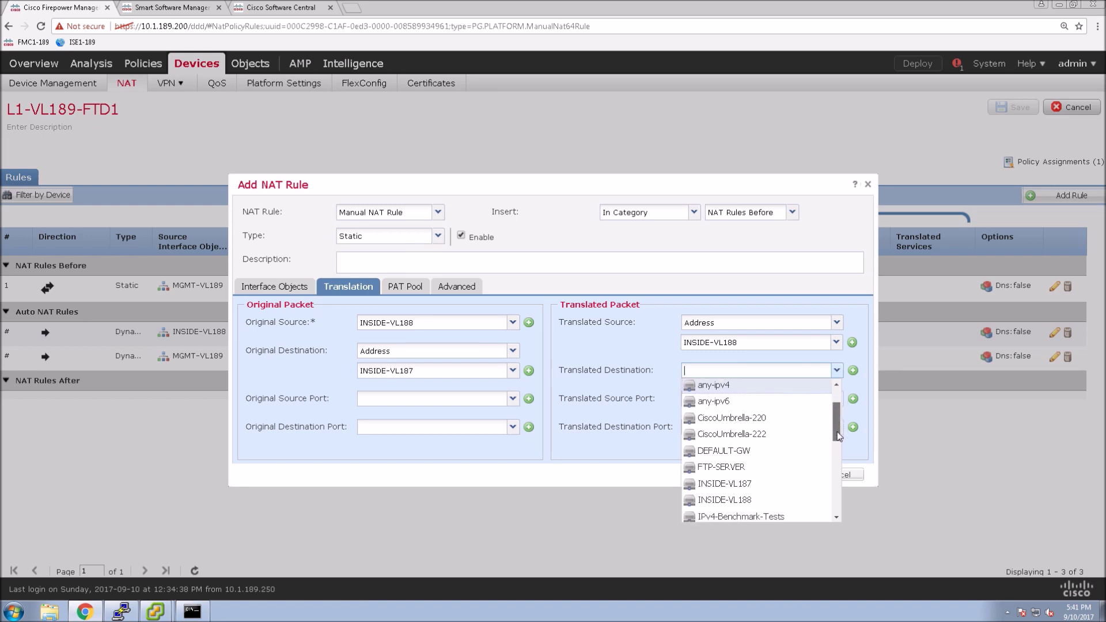
left_click(718, 483)
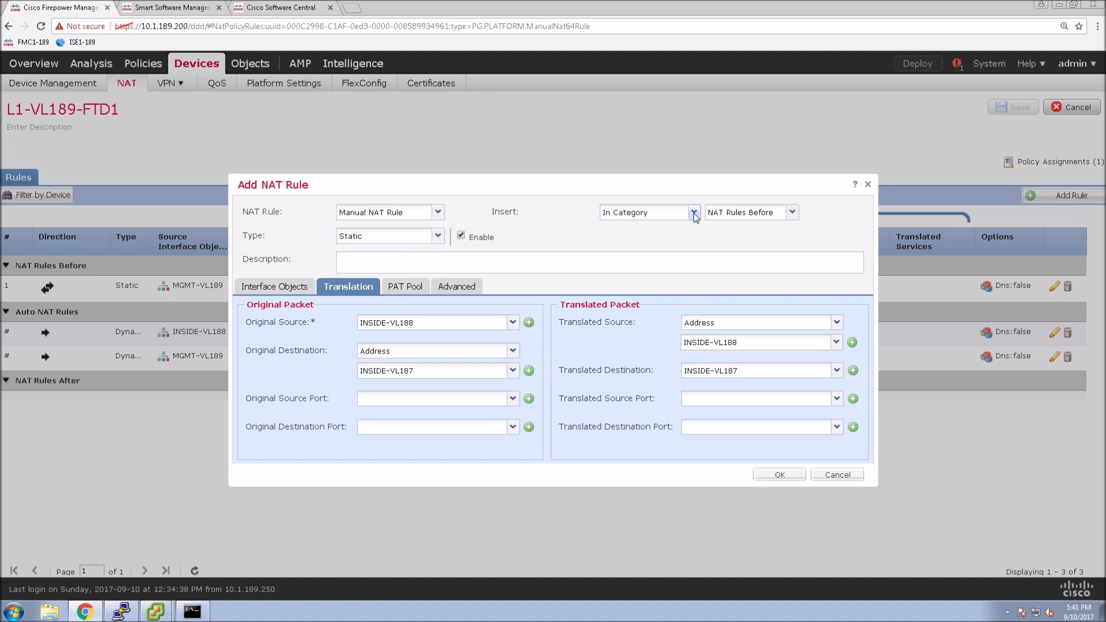
Step: Insert the rule above rule 1, add it, and save the FTD1 NAT policy
left_click(695, 213)
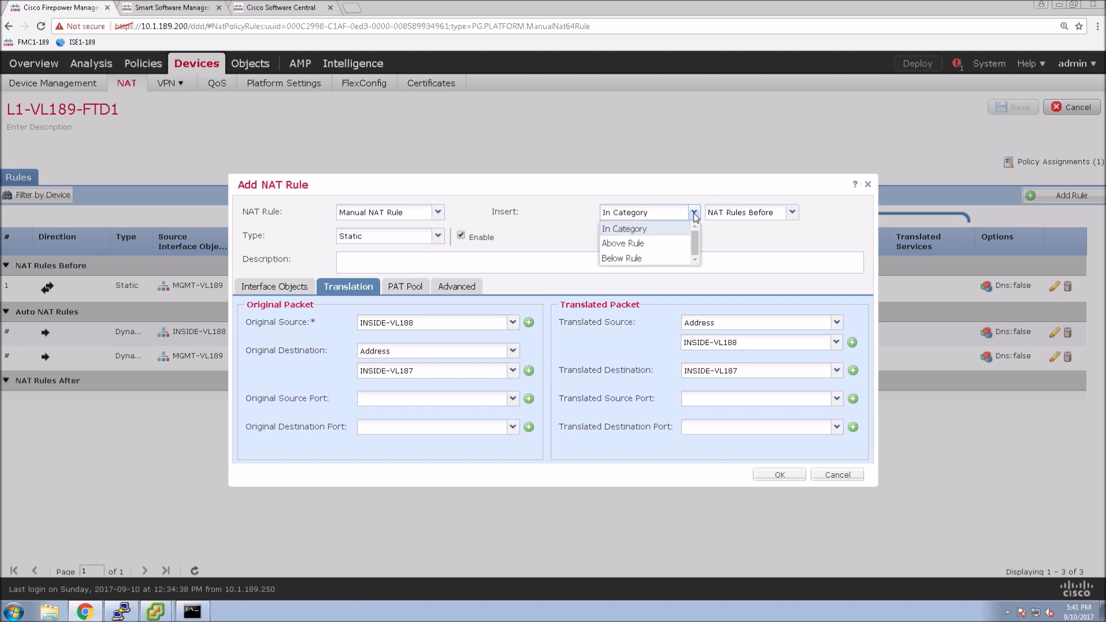
left_click(631, 244)
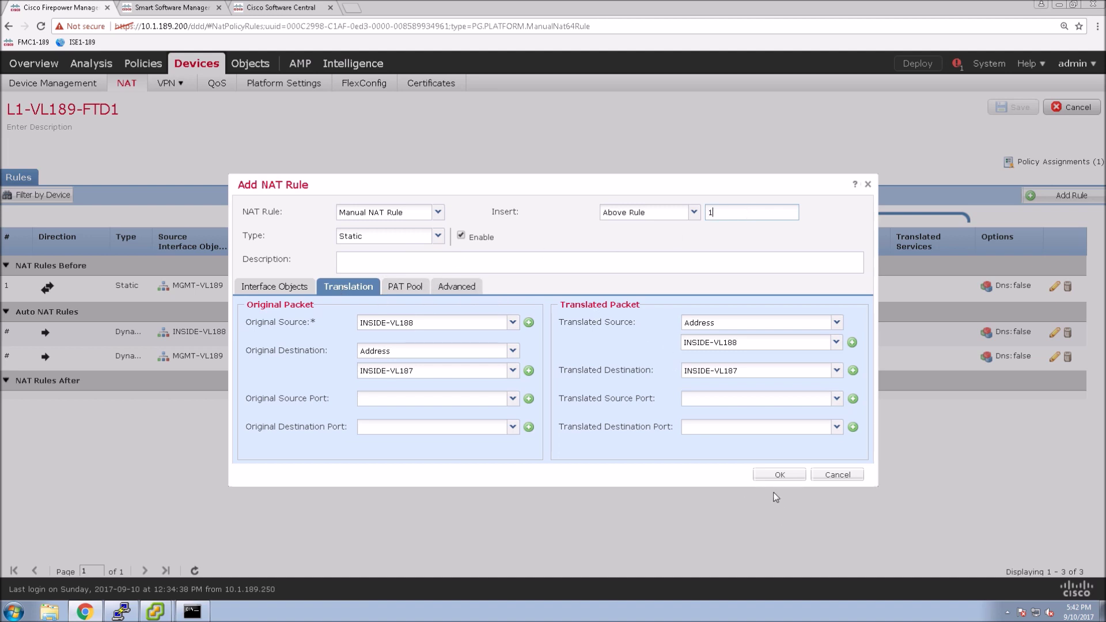
left_click(778, 476)
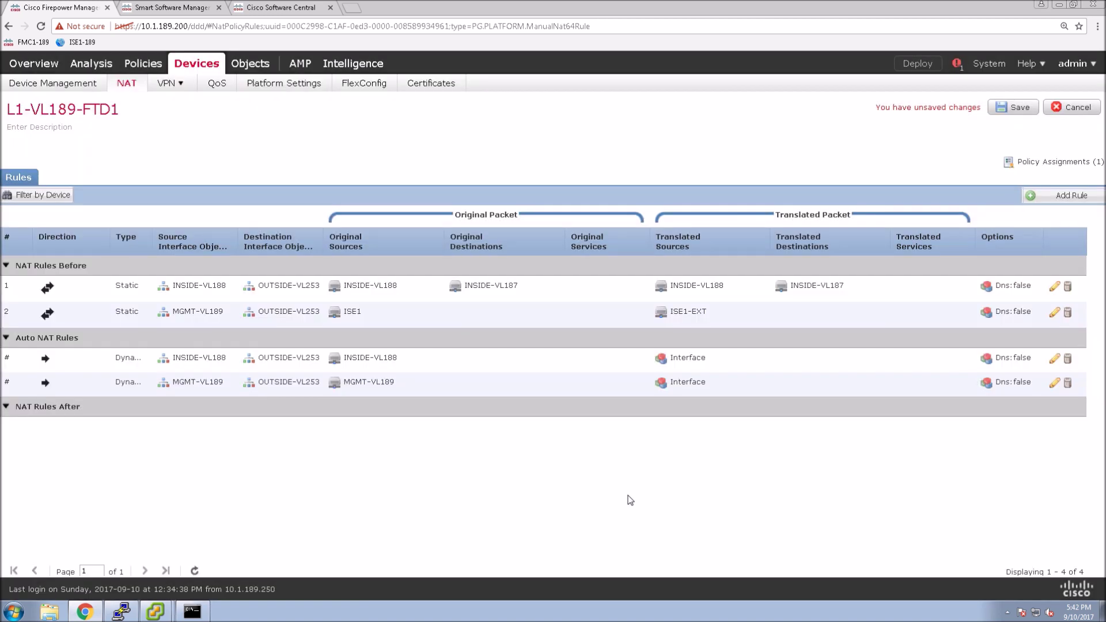
left_click(1009, 108)
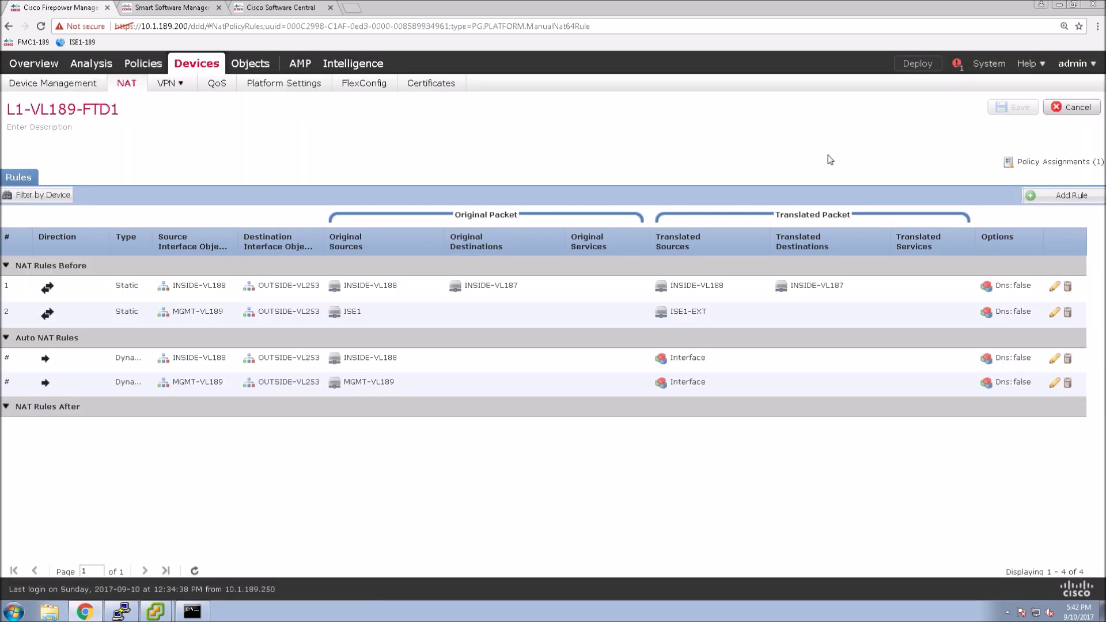
Step: In the L1-VL189-FTD2 NAT policy, start a rule with original source INSIDE-VL187 and destination INSIDE-VL188
left_click(136, 131)
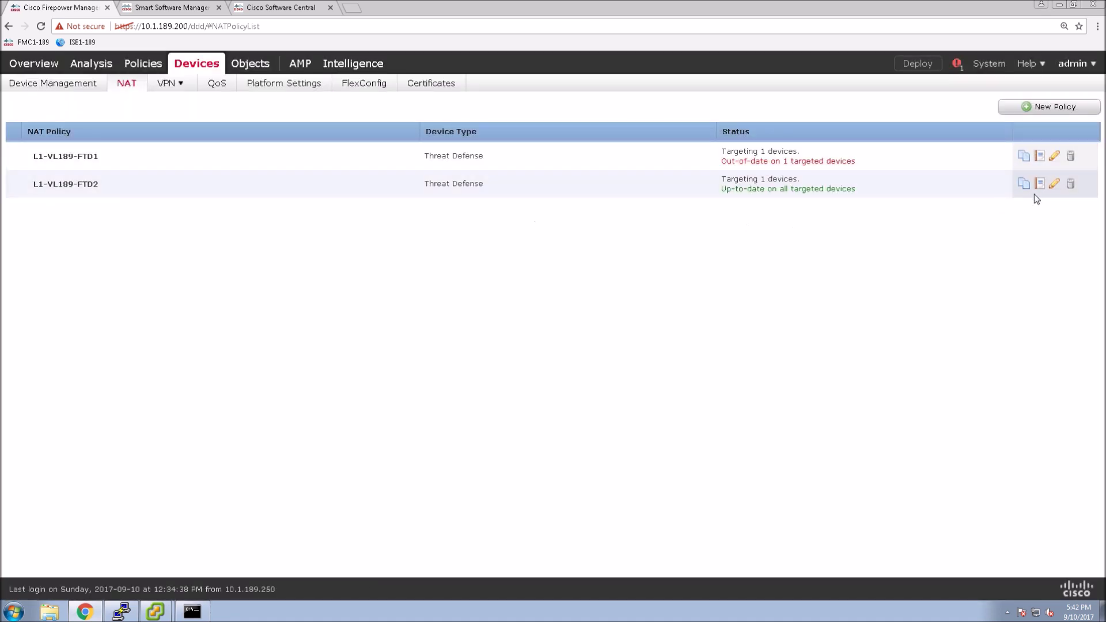
left_click(1054, 183)
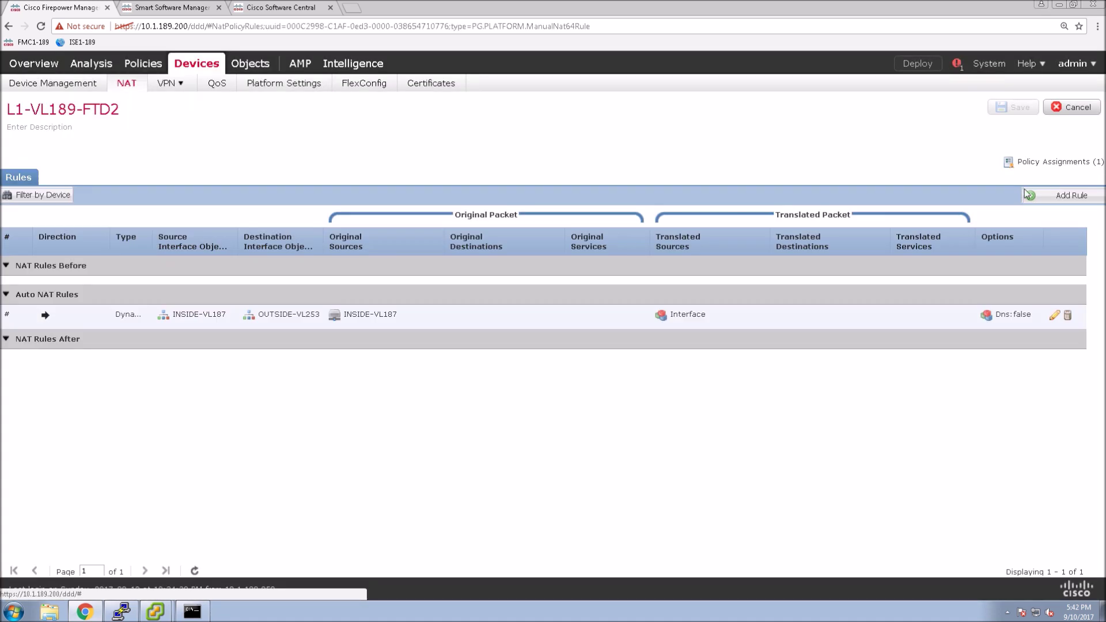
left_click(1047, 196)
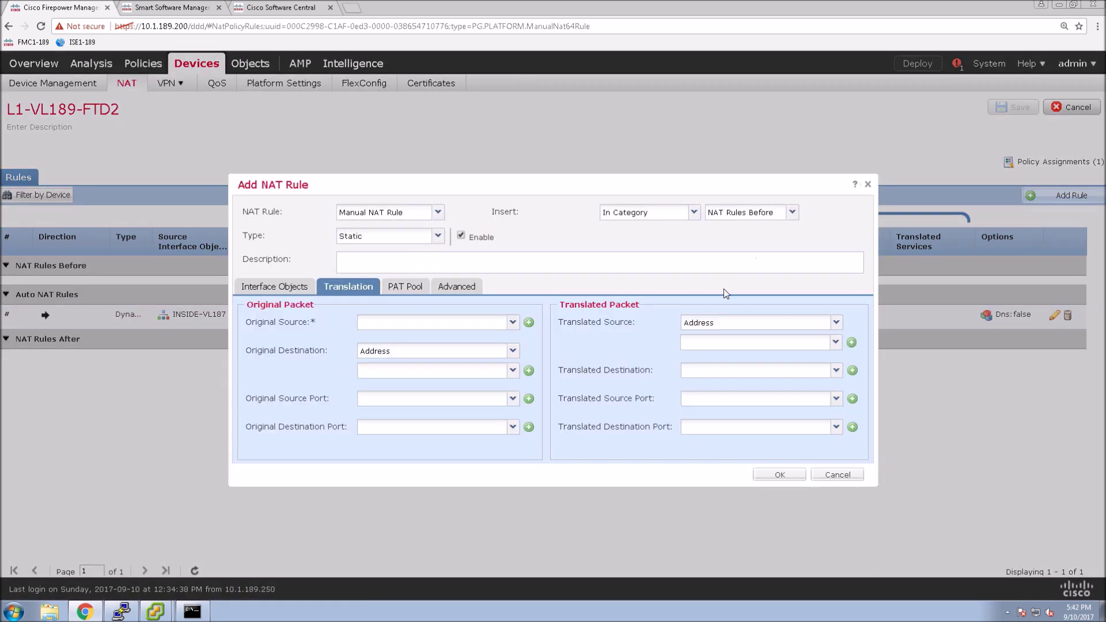
left_click(511, 323)
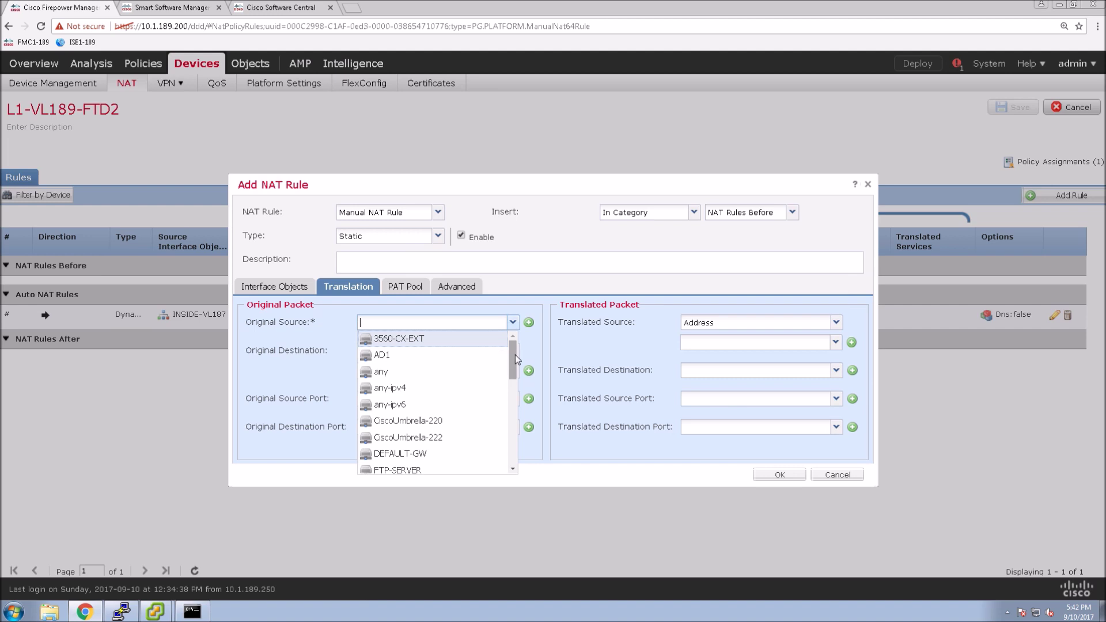
left_click_drag(515, 354, 514, 375)
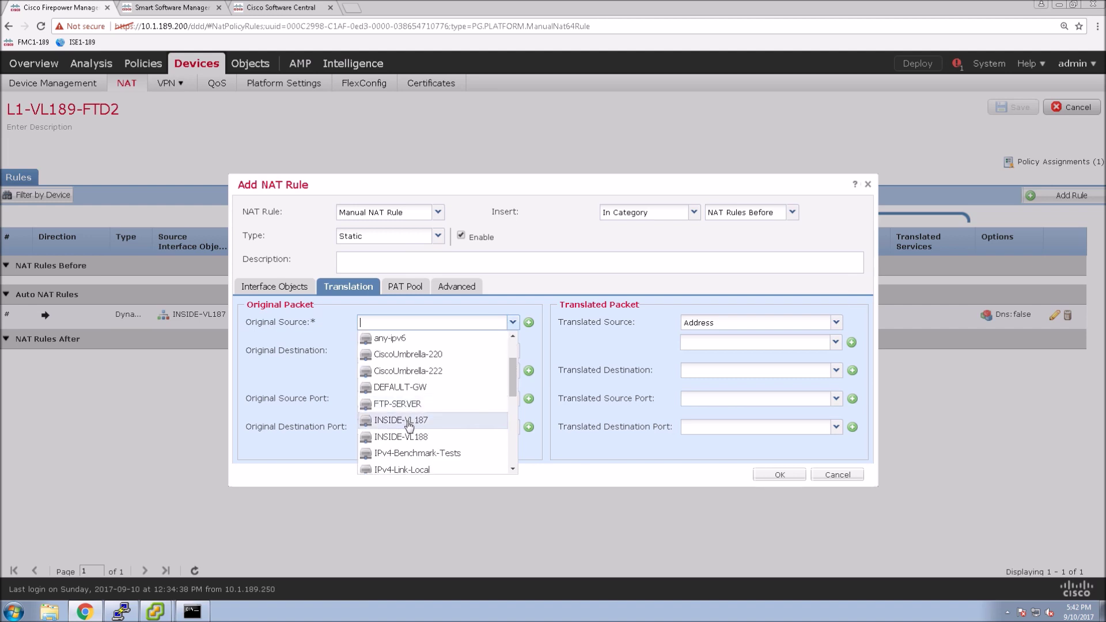
left_click(409, 425)
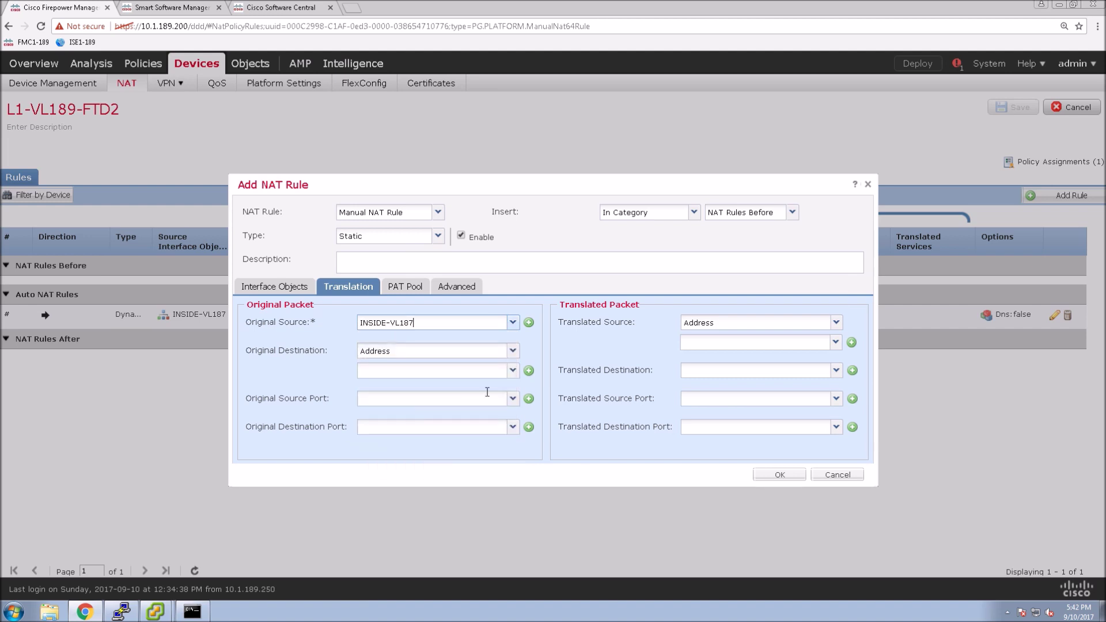
left_click(514, 372)
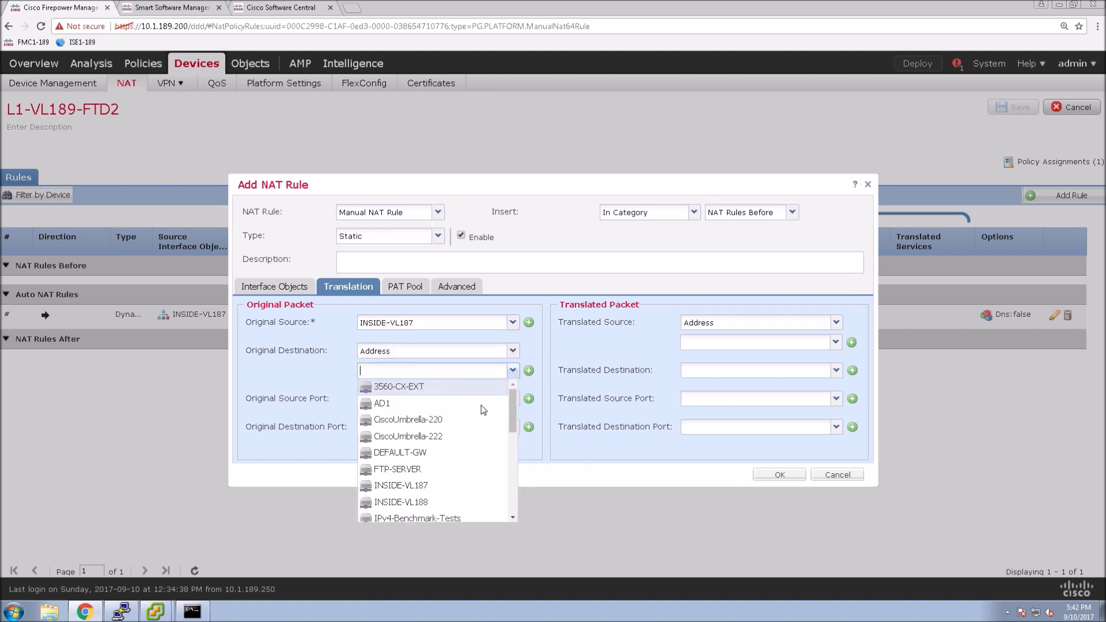
left_click(419, 503)
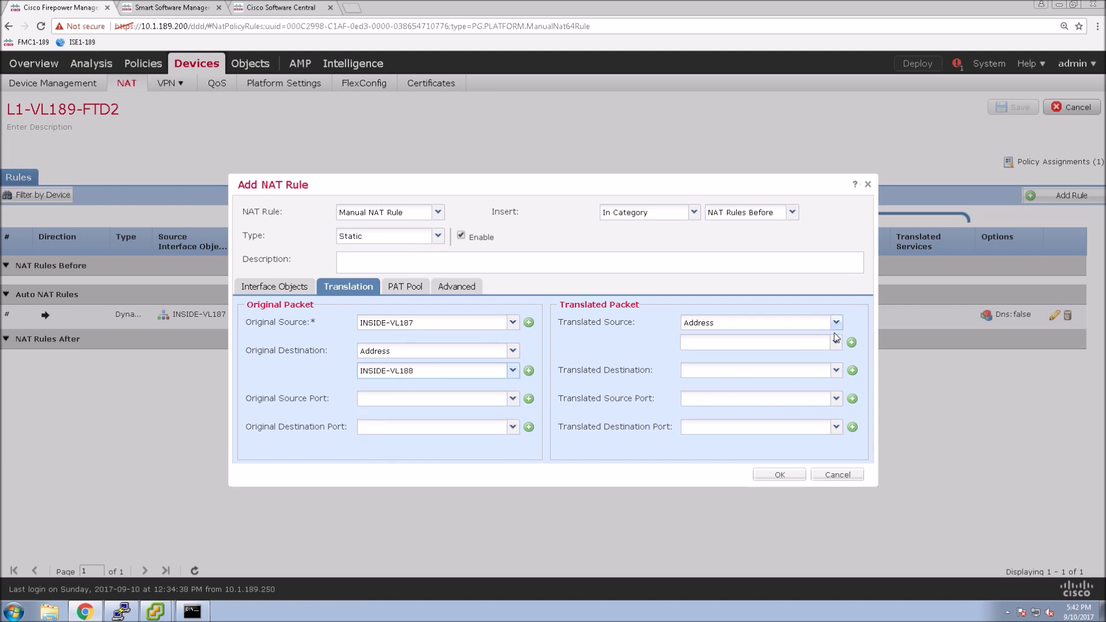
Step: Set the translated source to INSIDE-VL187 and translated destination to INSIDE-VL188
left_click(835, 342)
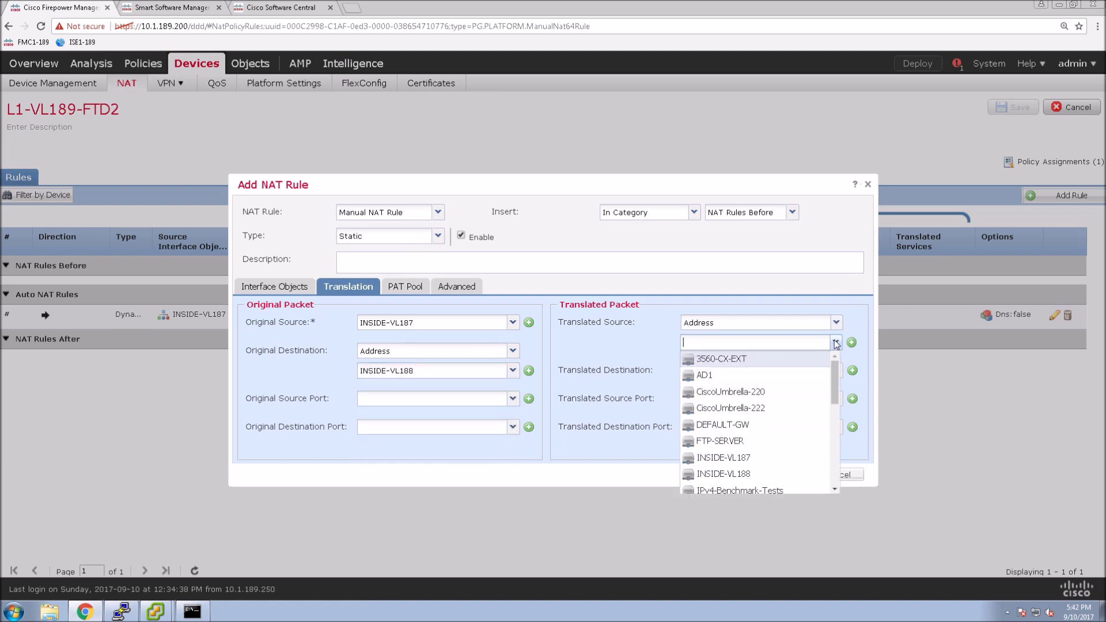
left_click(732, 459)
left_click(837, 371)
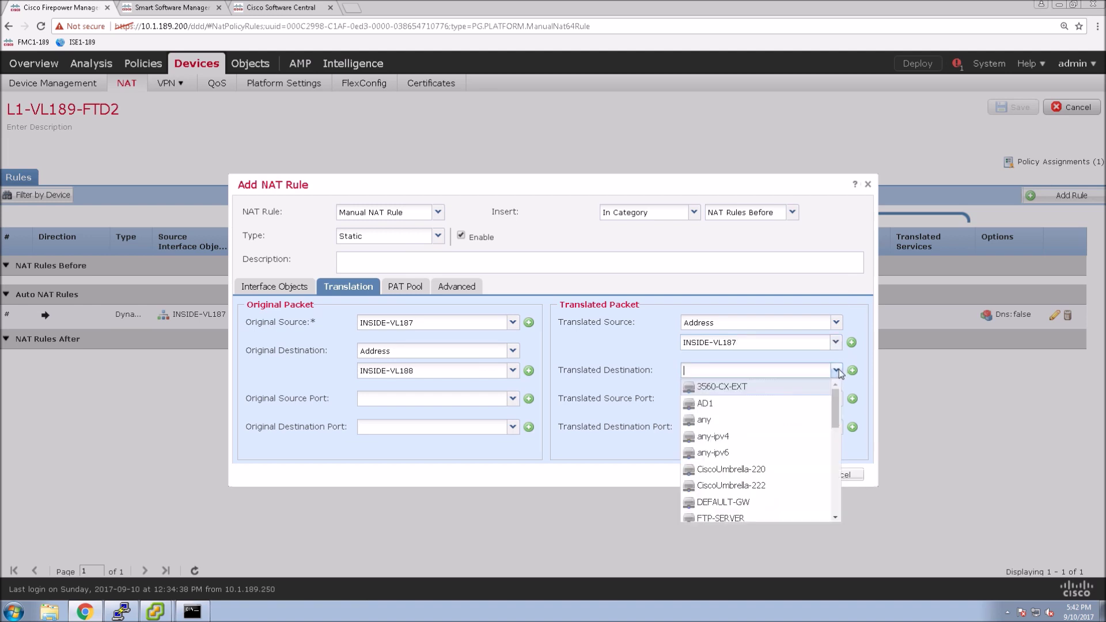
scroll(741, 483, "down", 3)
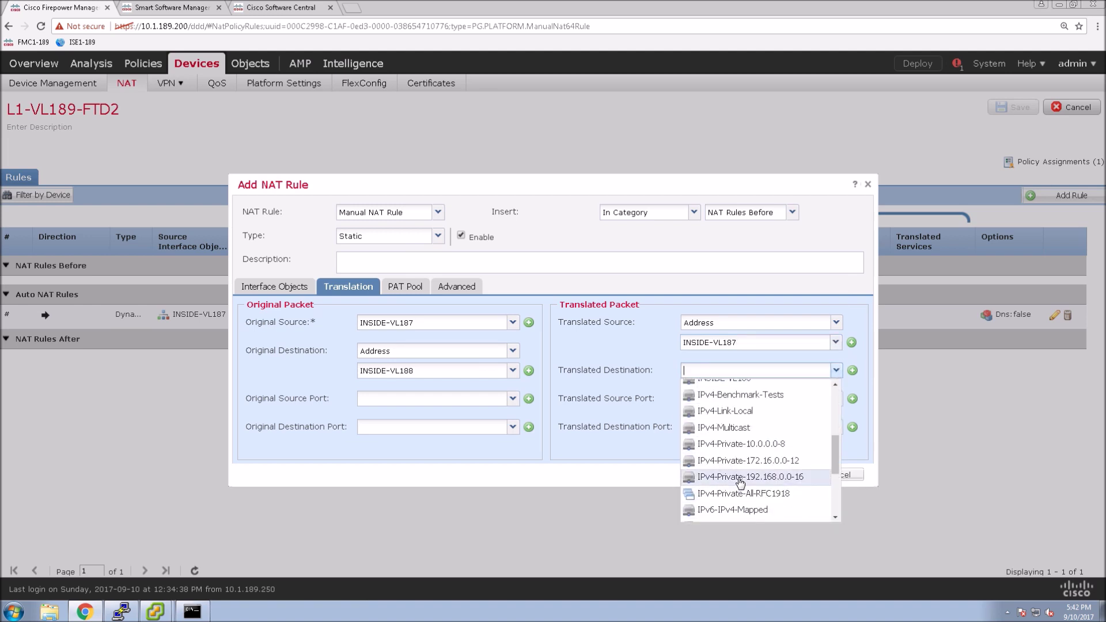
scroll(740, 483, "up", 1)
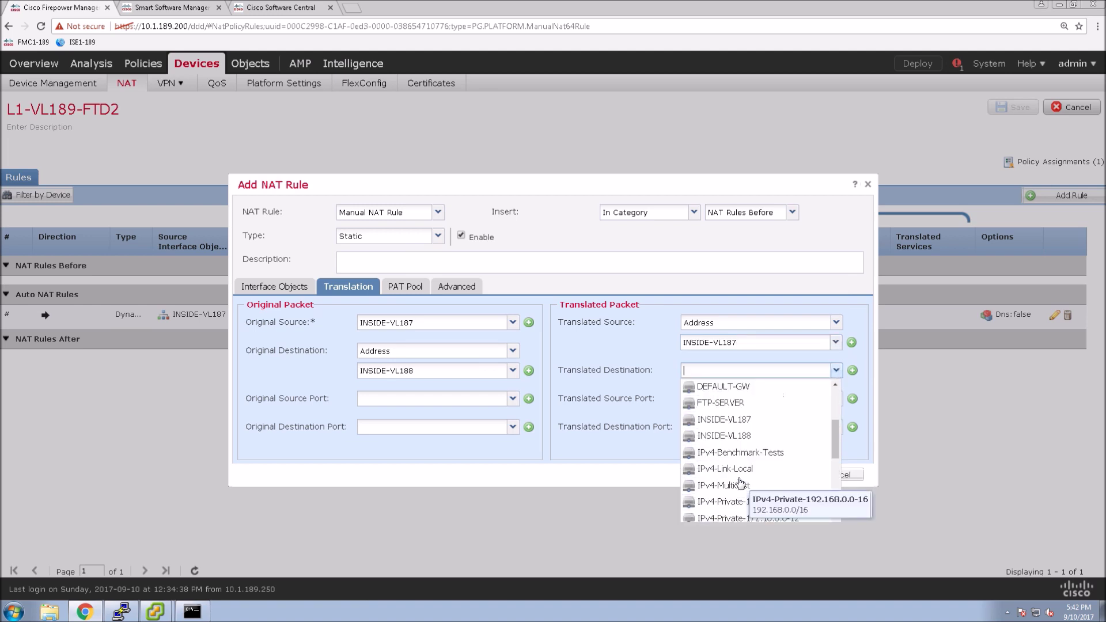
left_click(727, 436)
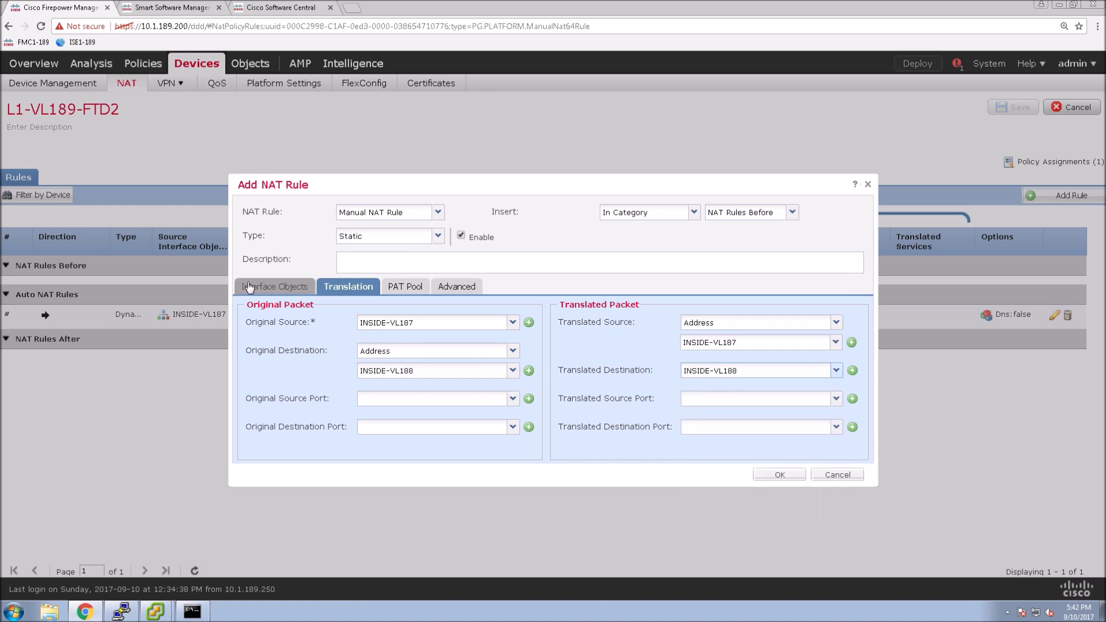
Step: Use INSIDE-VL187 as source and OUTSIDE-VL253 as destination interface, add the rule, and save
left_click(271, 286)
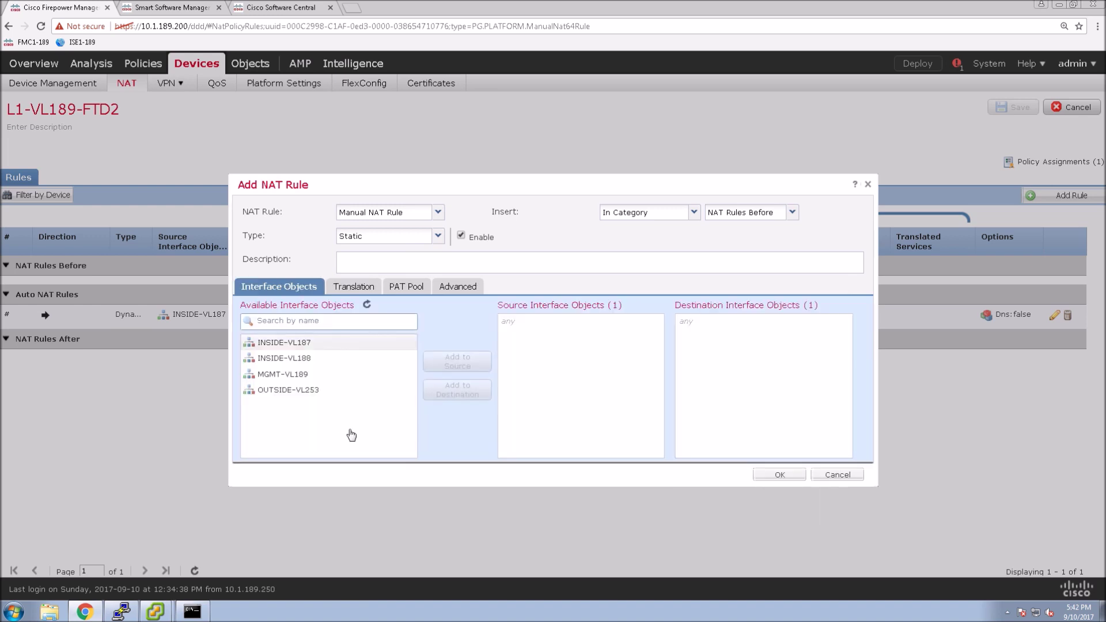
left_click(287, 344)
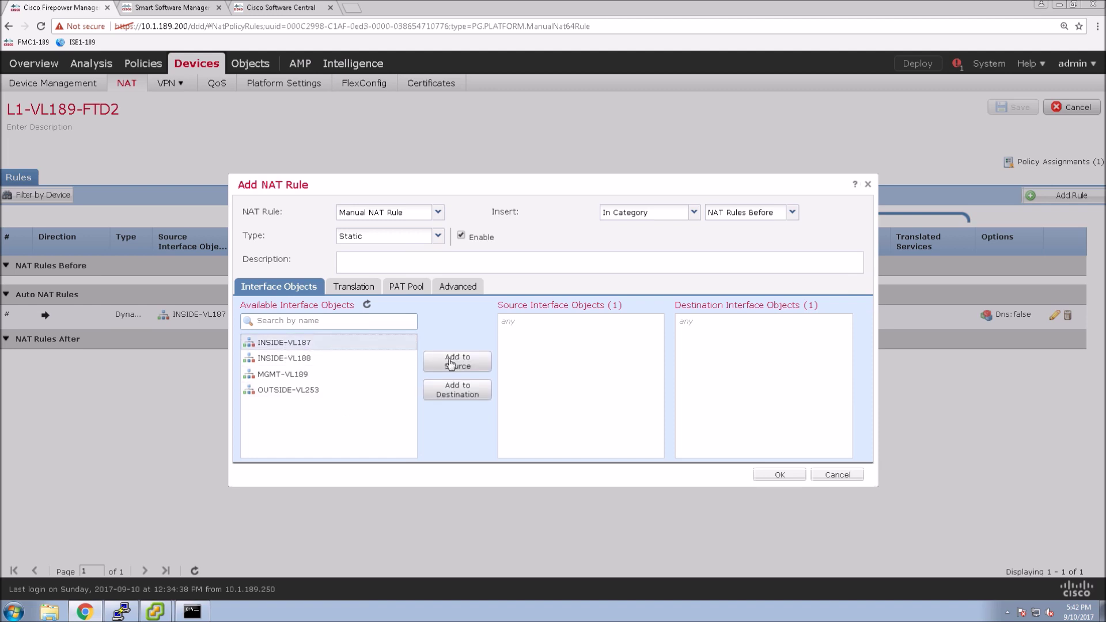
left_click(456, 363)
left_click(329, 394)
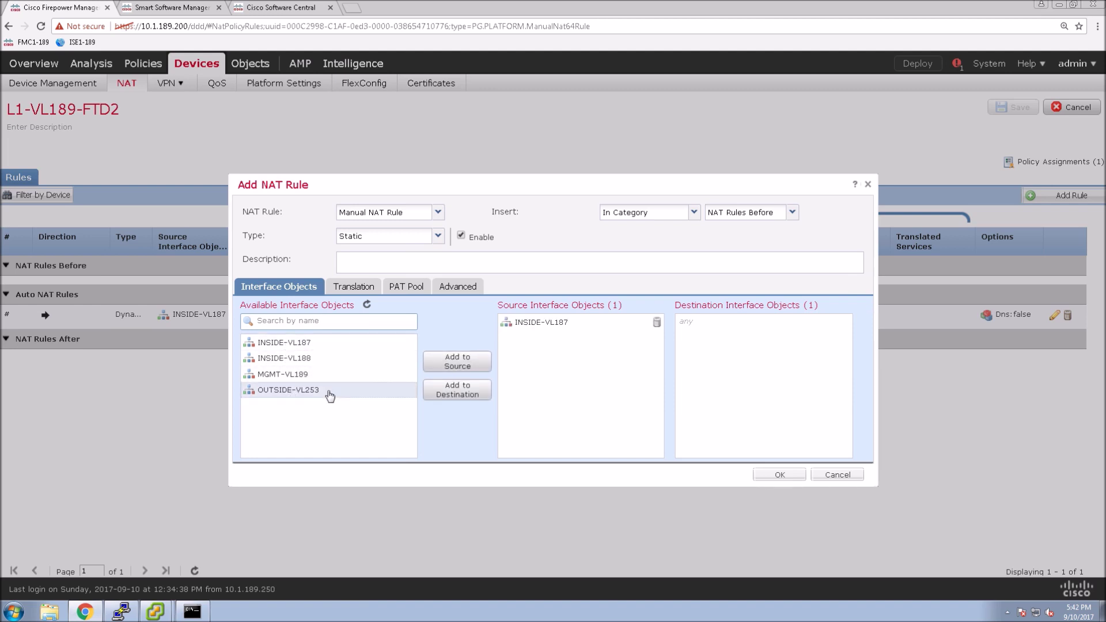
left_click(438, 392)
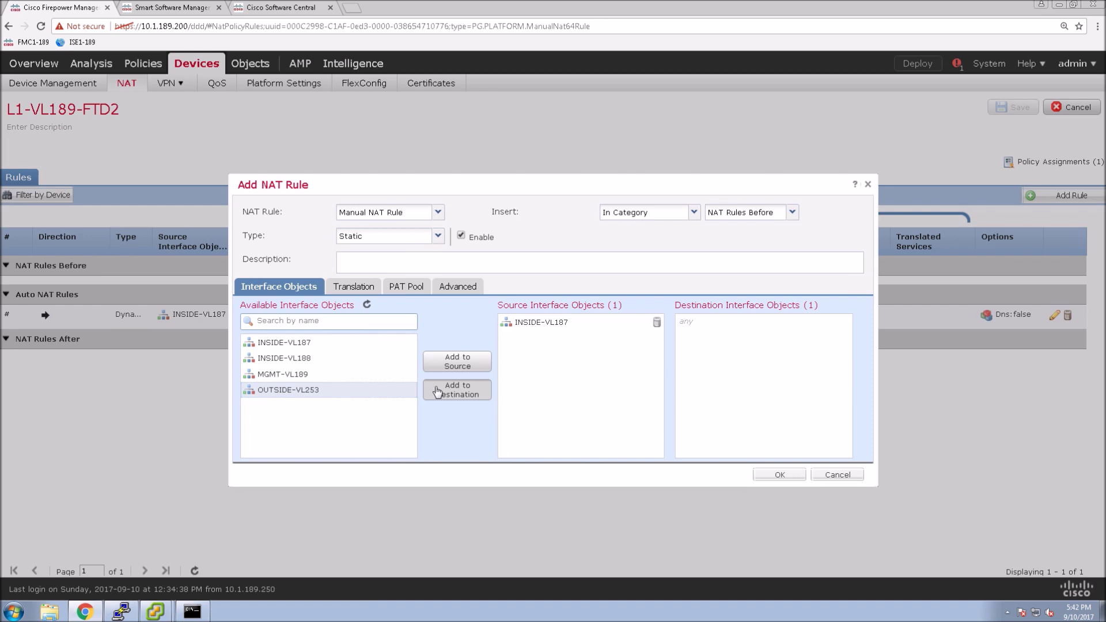
left_click(357, 289)
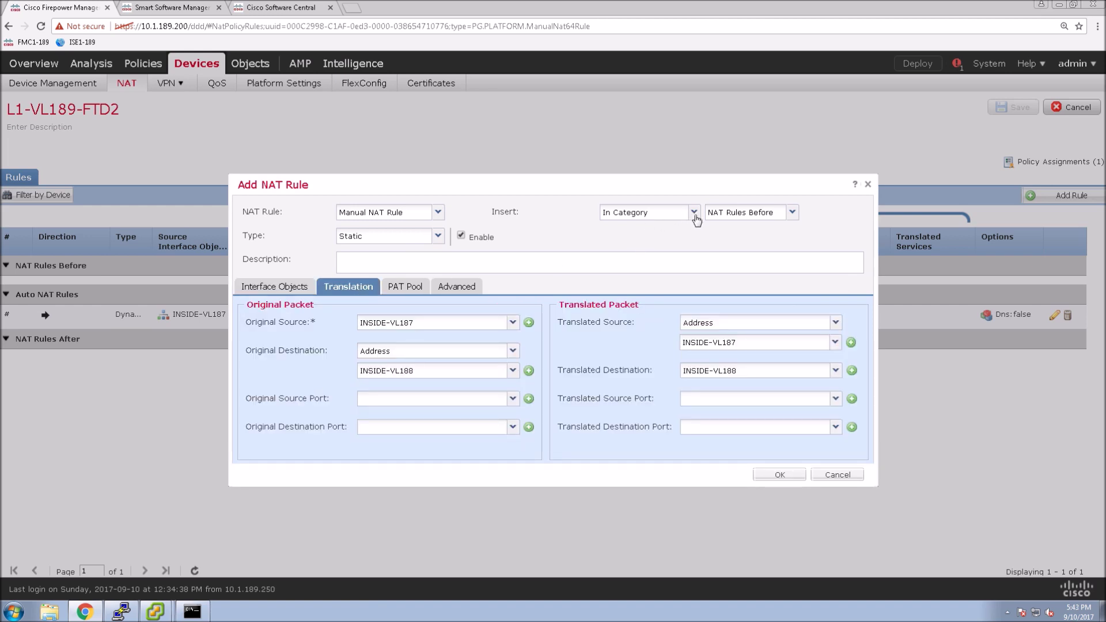
left_click(772, 477)
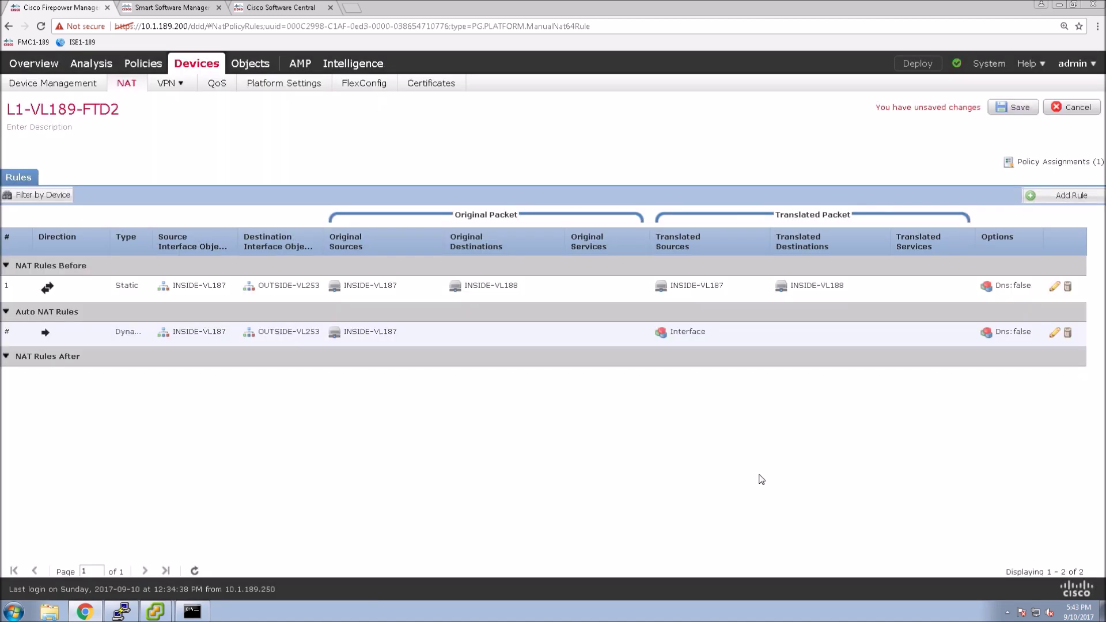
left_click(1006, 111)
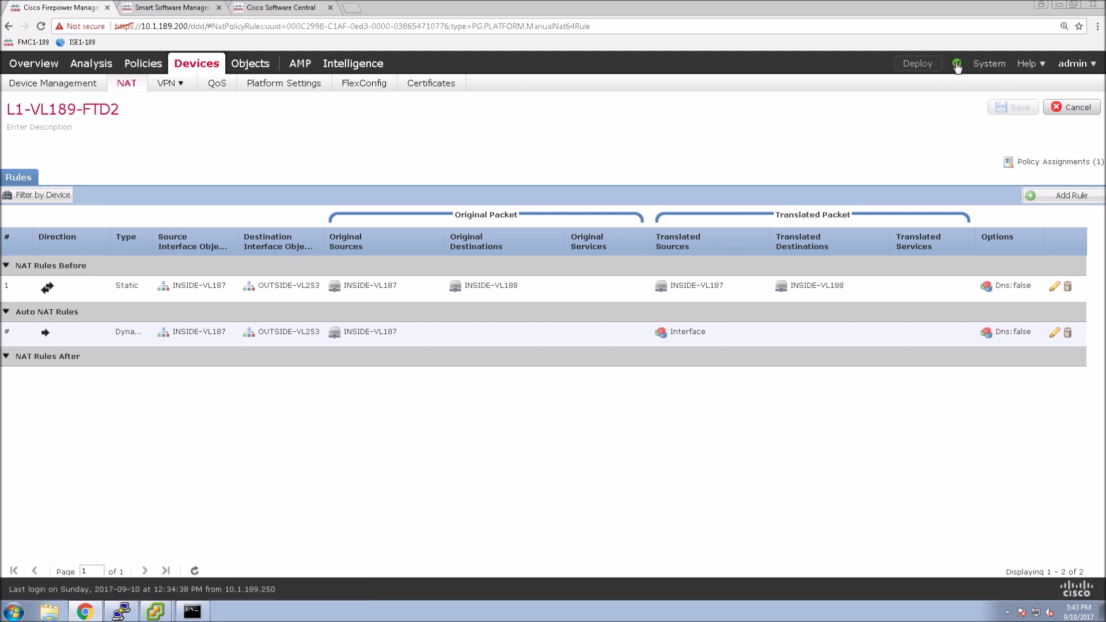
left_click(913, 68)
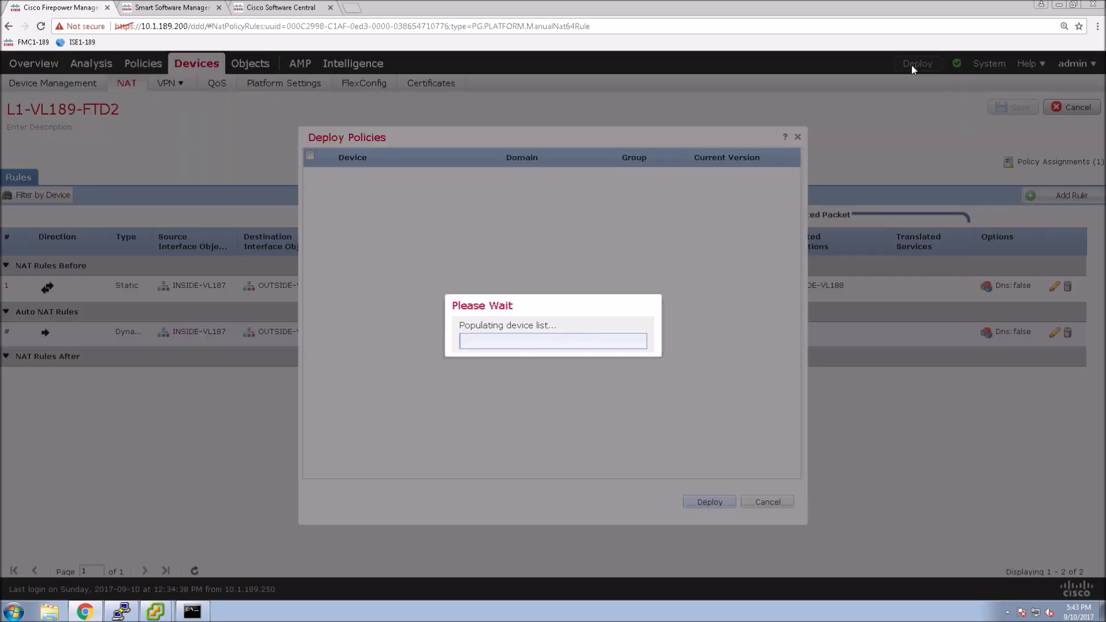
Step: Select both L1-FTD1 and L1-FTD2, review their pending policies, and deploy
left_click(310, 157)
left_click(324, 175)
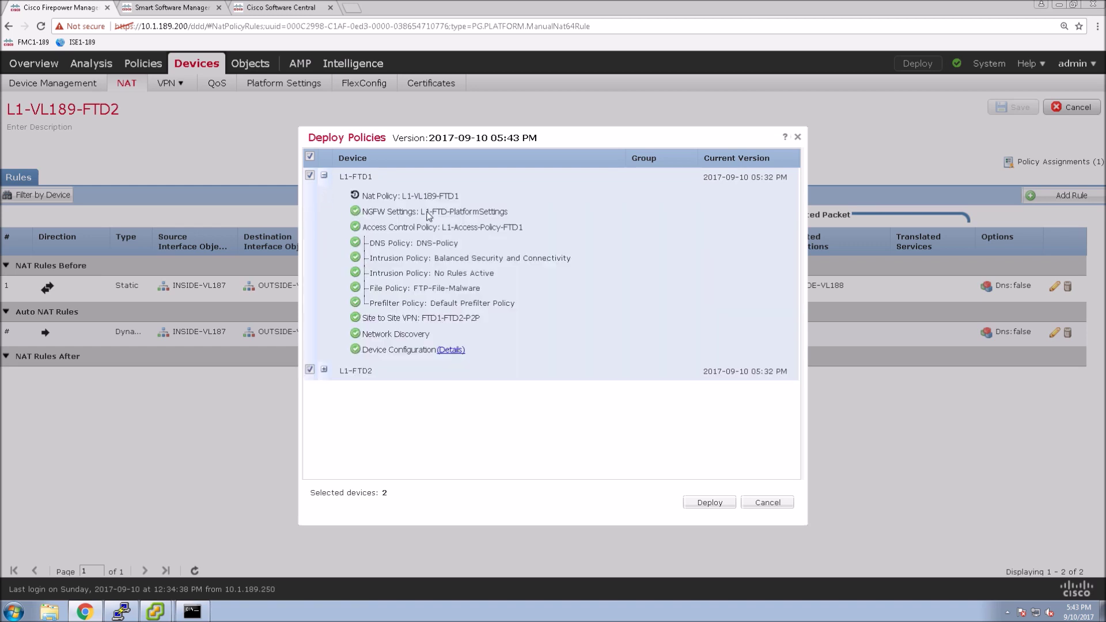
left_click(324, 370)
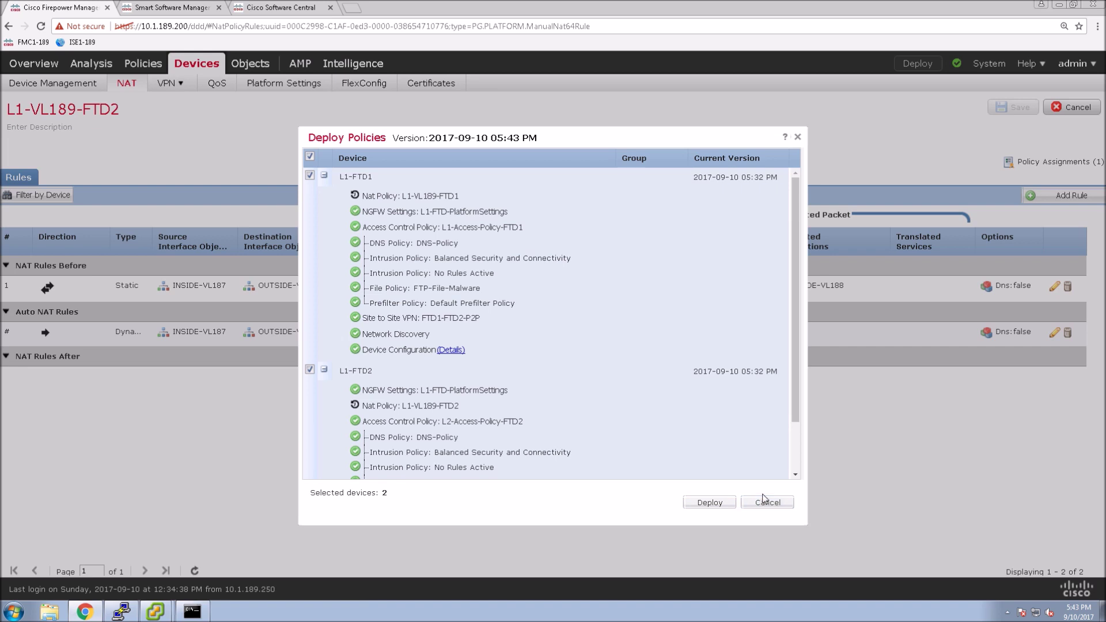
left_click(701, 505)
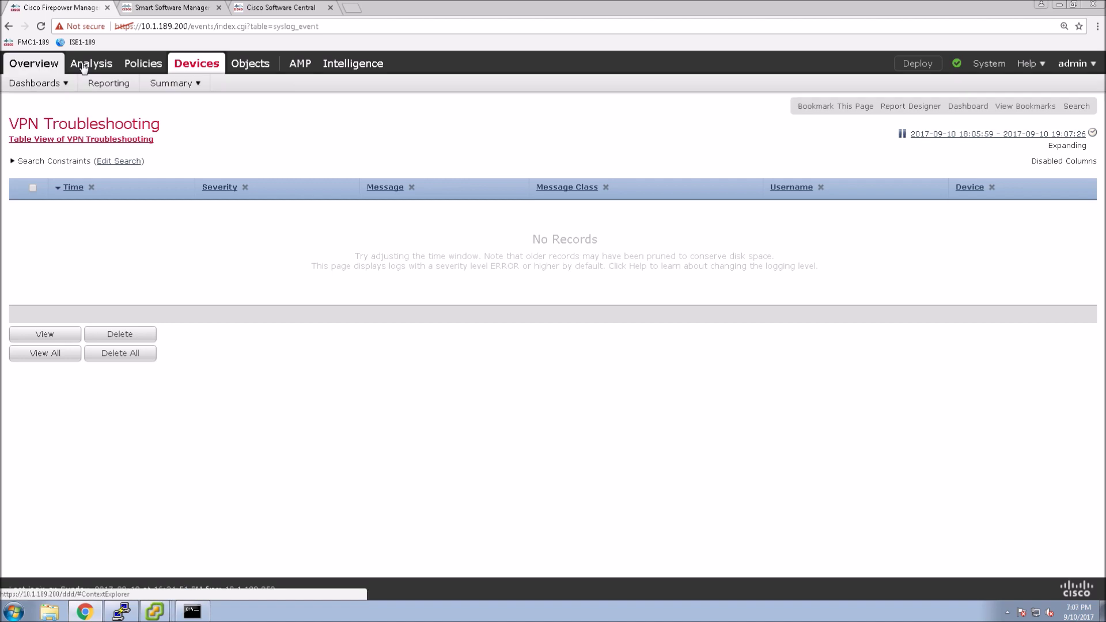
Step: Open Analysis > Connections > Events and bring up its Edit Search form
mouse_move(119, 91)
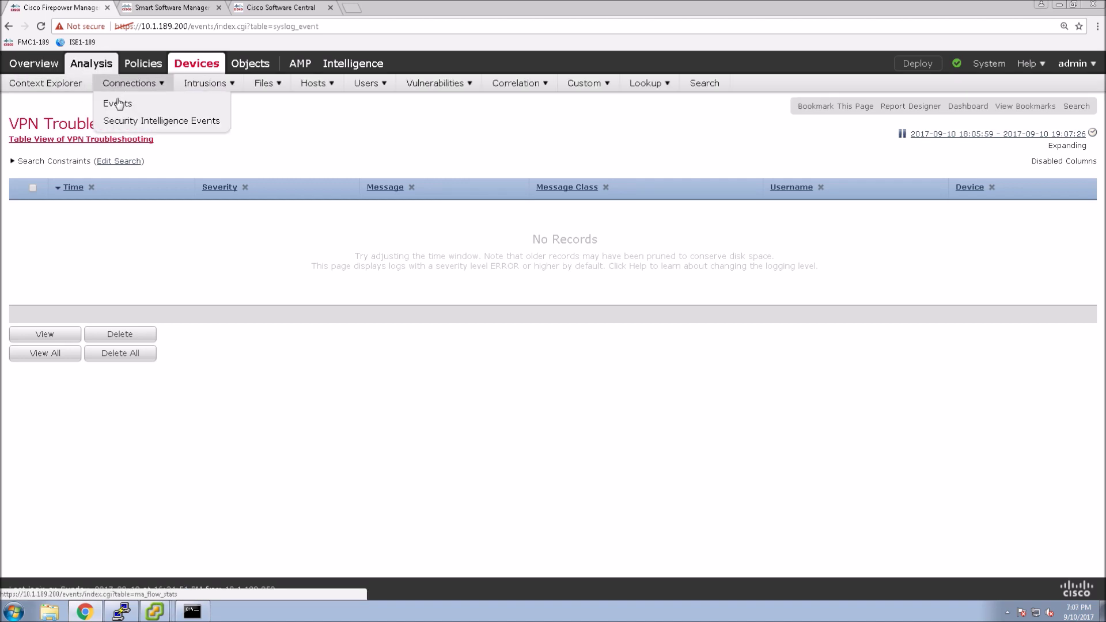
left_click(113, 103)
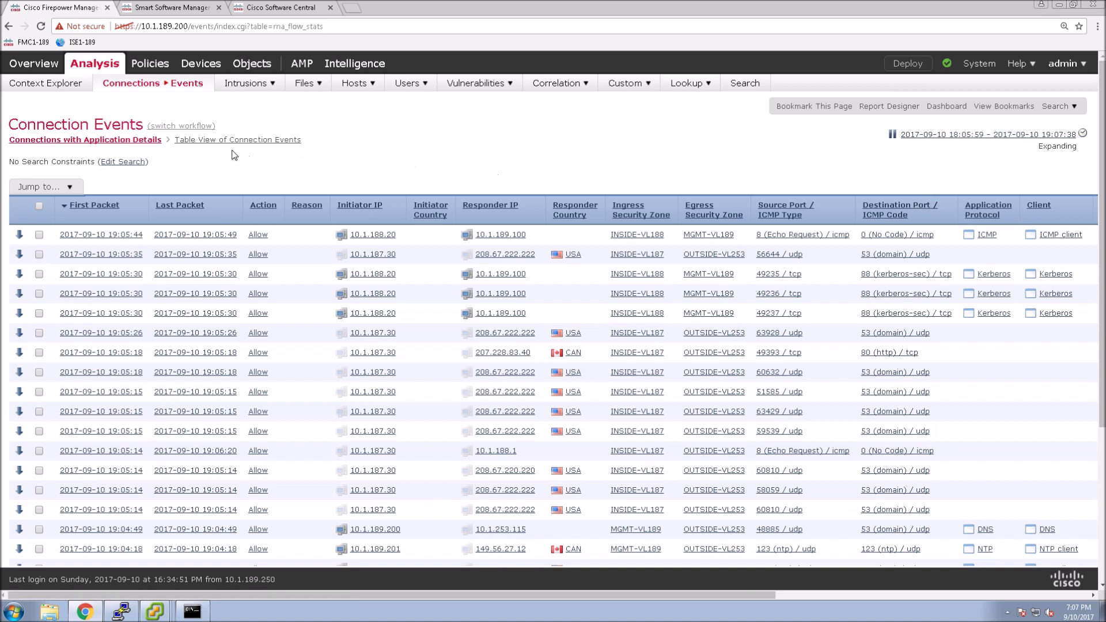
left_click(123, 164)
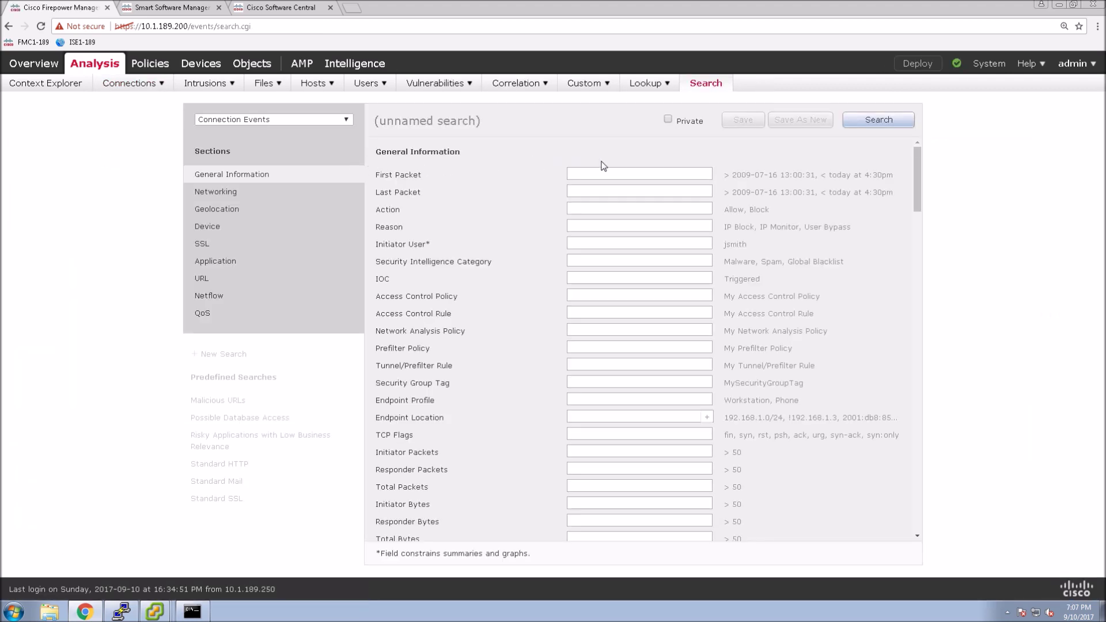
Step: Search connection events with Action 'Block' to find the blocked ping from 10.1.187.30
left_click(584, 208)
type("Block")
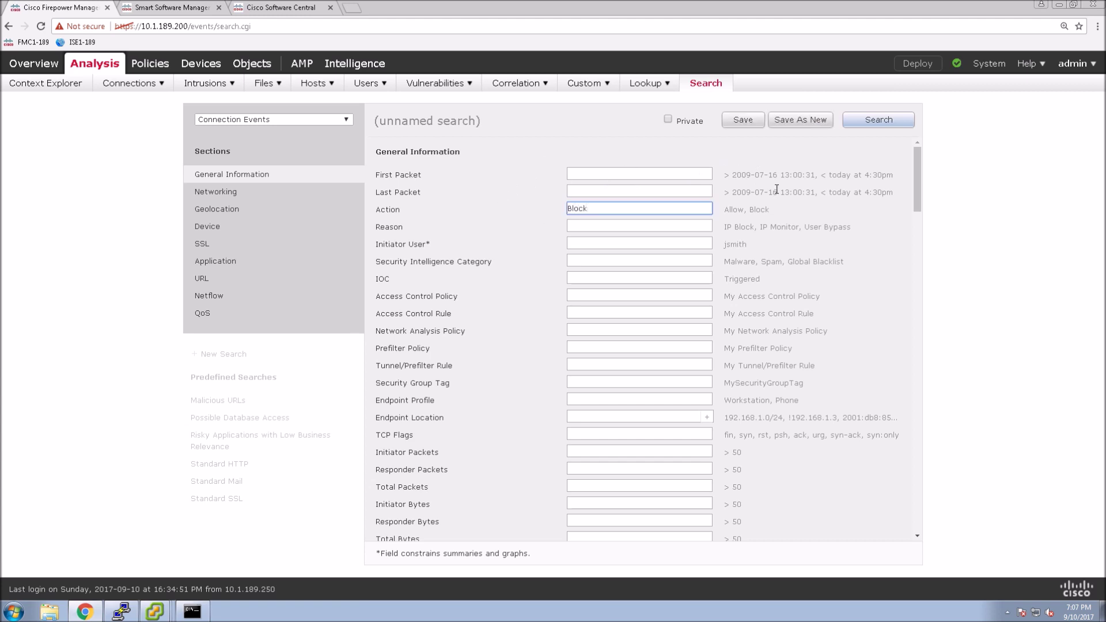
left_click(847, 121)
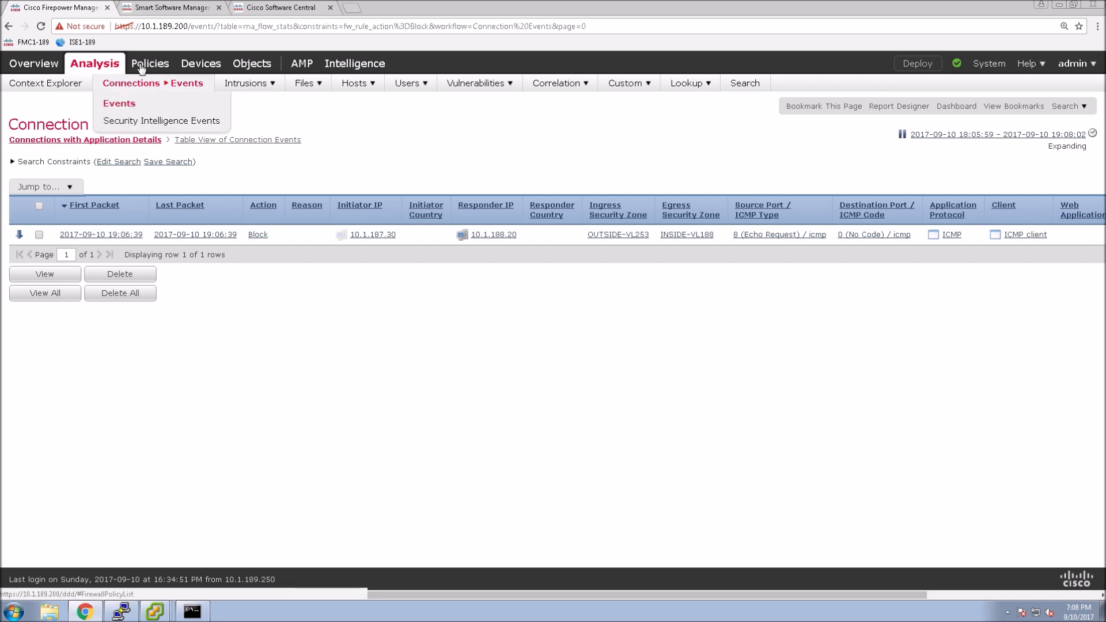
mouse_move(143, 66)
mouse_move(37, 91)
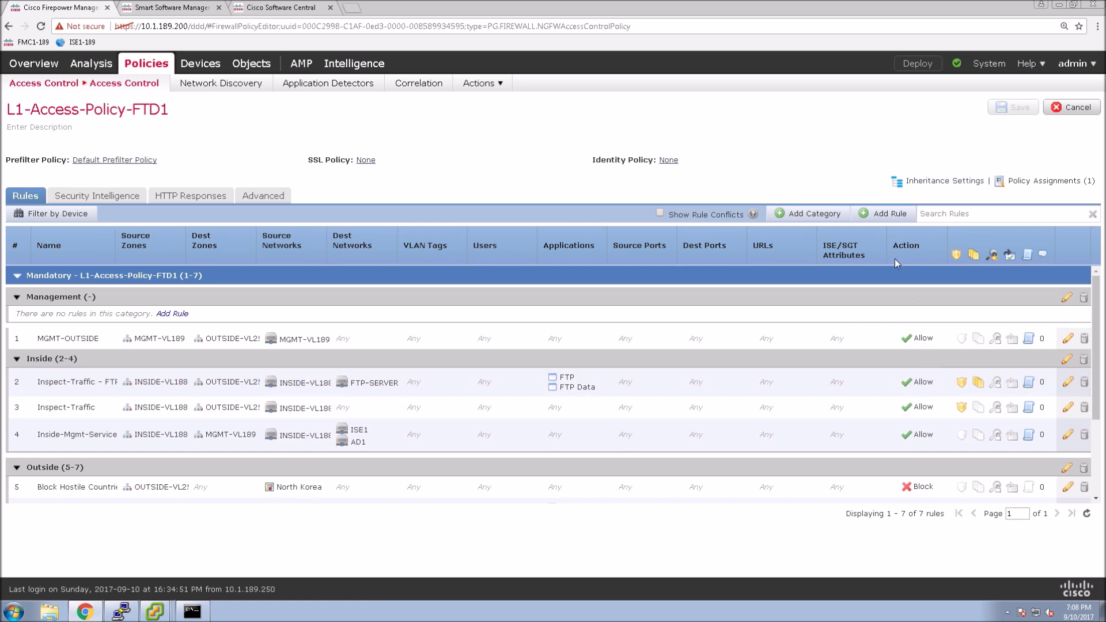
Step: Add access rule VPN-VL187 with source zone OUTSIDE-VL253 and destination zone INSIDE-VL188
left_click(879, 214)
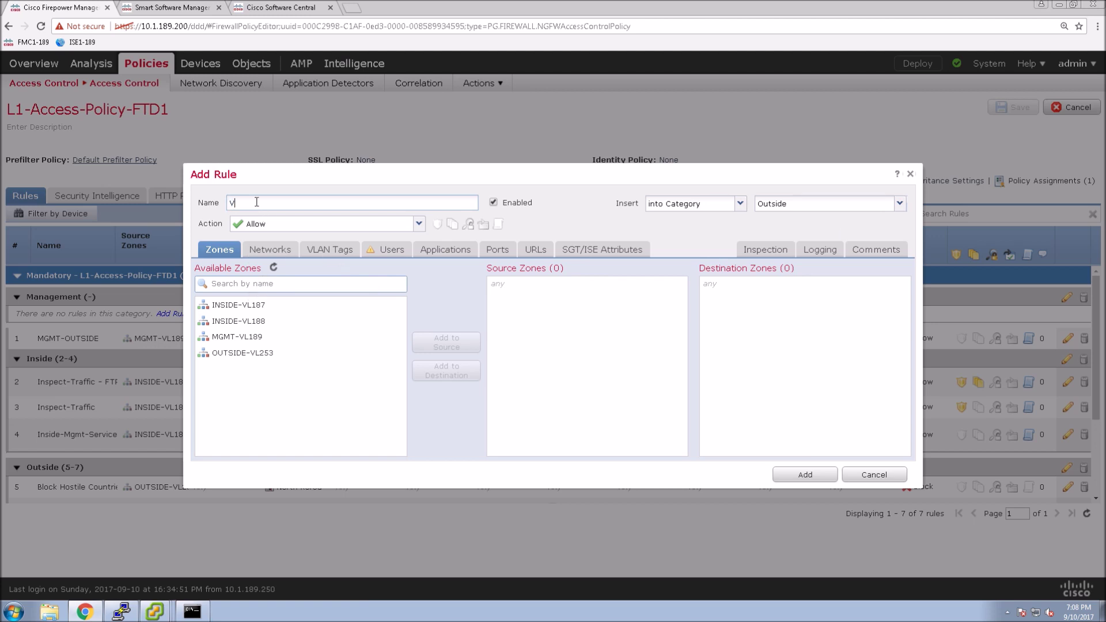
type("VPN-")
type("VL187")
left_click(265, 358)
left_click(461, 354)
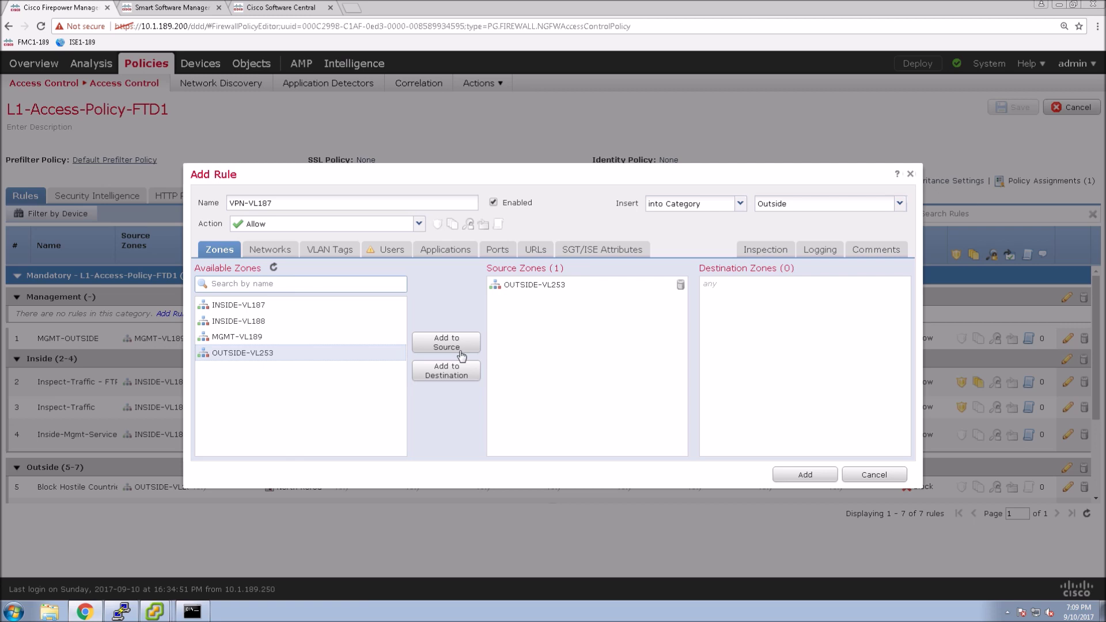
left_click(259, 327)
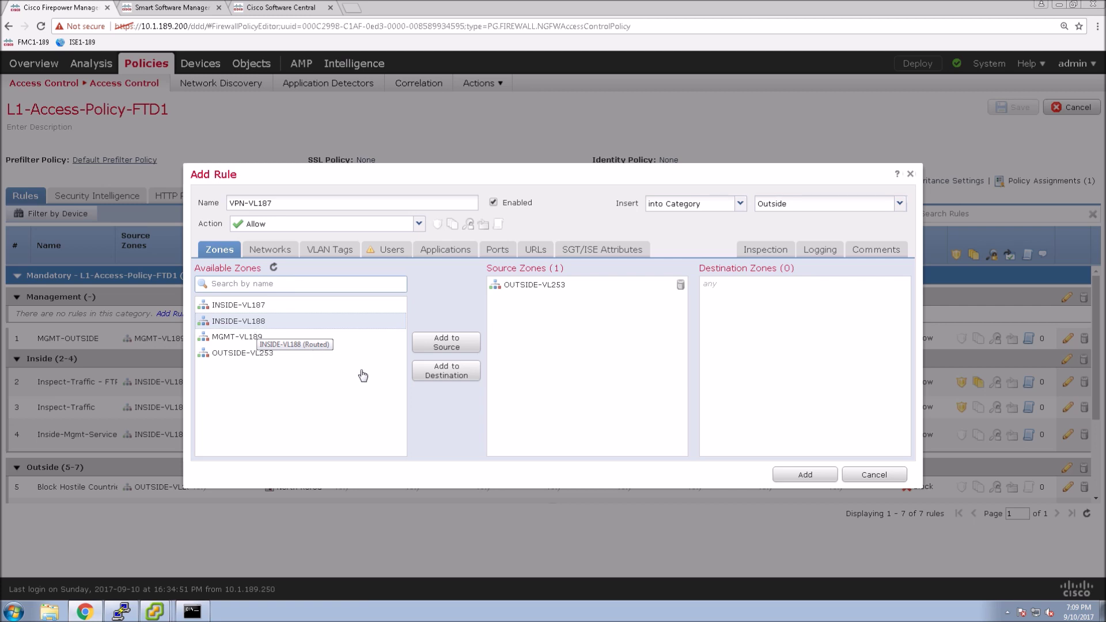
left_click(450, 379)
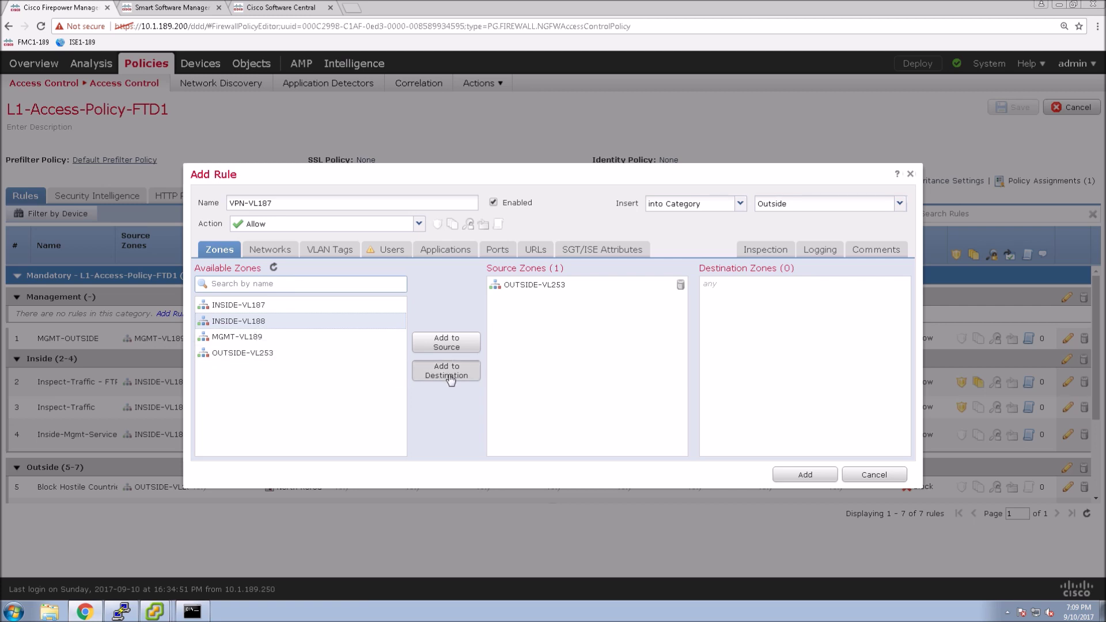
left_click(271, 250)
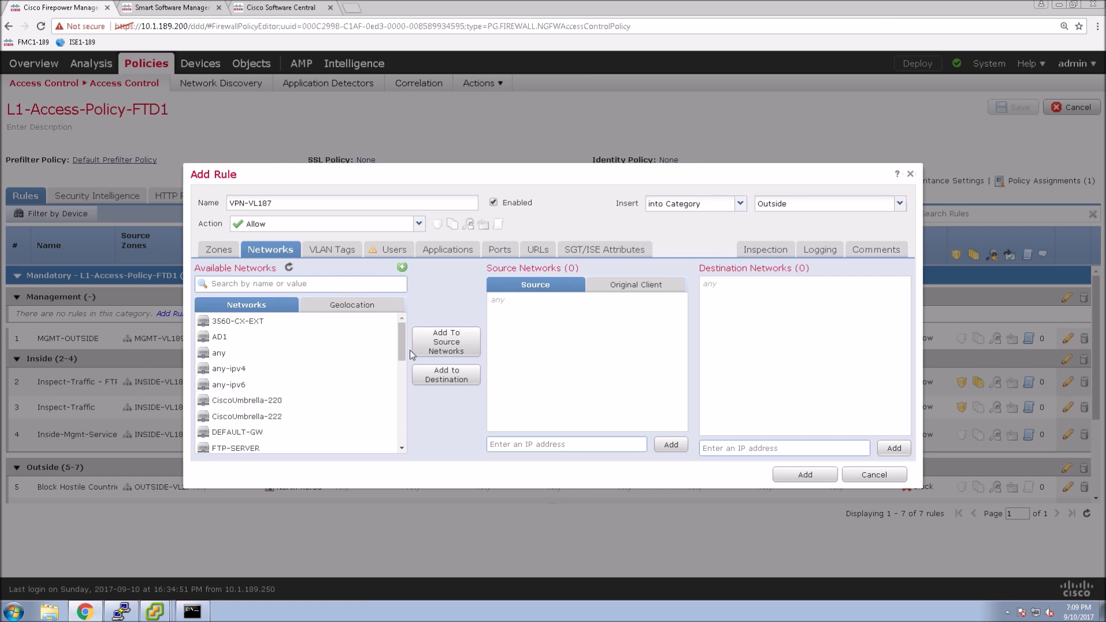
Step: Set the rule's source network to INSIDE-VL187 and destination network to INSIDE-VL188
left_click_drag(402, 352, 402, 372)
left_click(245, 403)
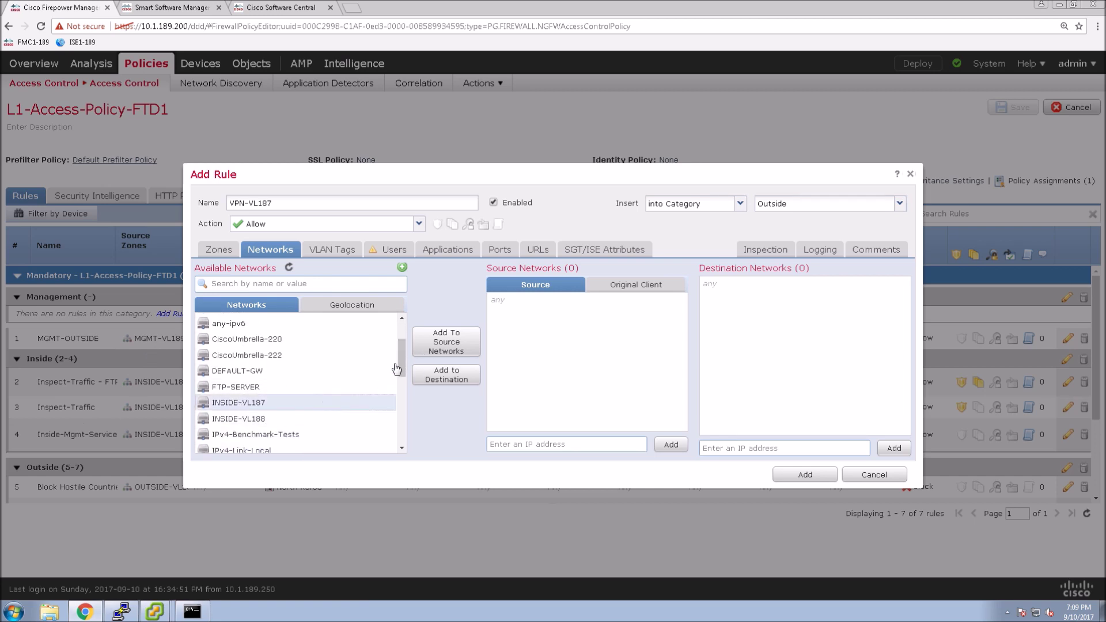
left_click(436, 347)
left_click(346, 419)
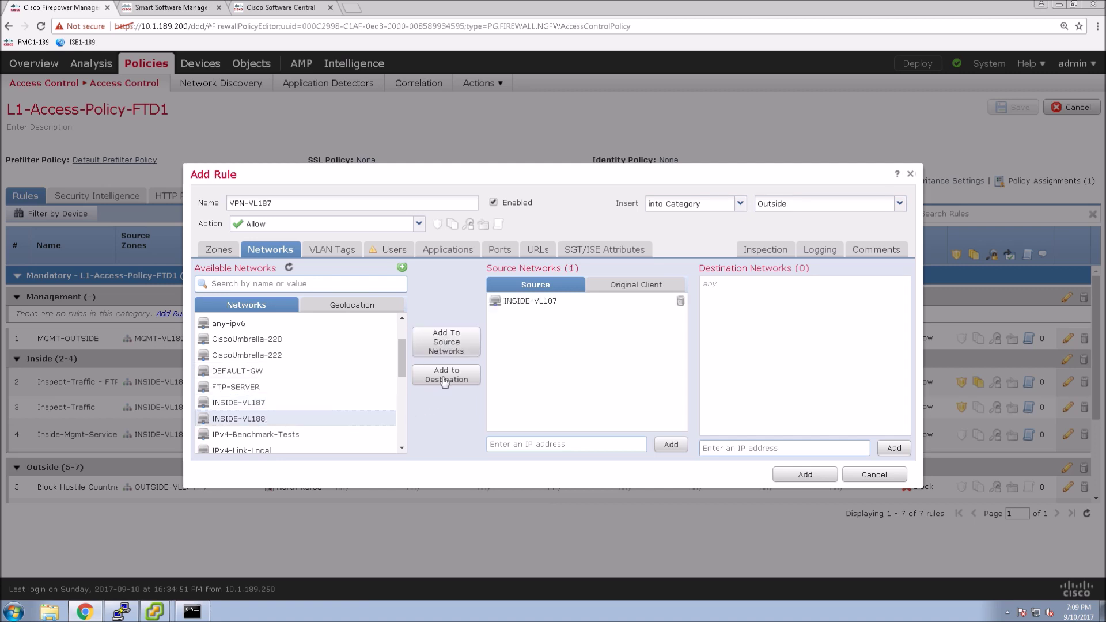
left_click(445, 378)
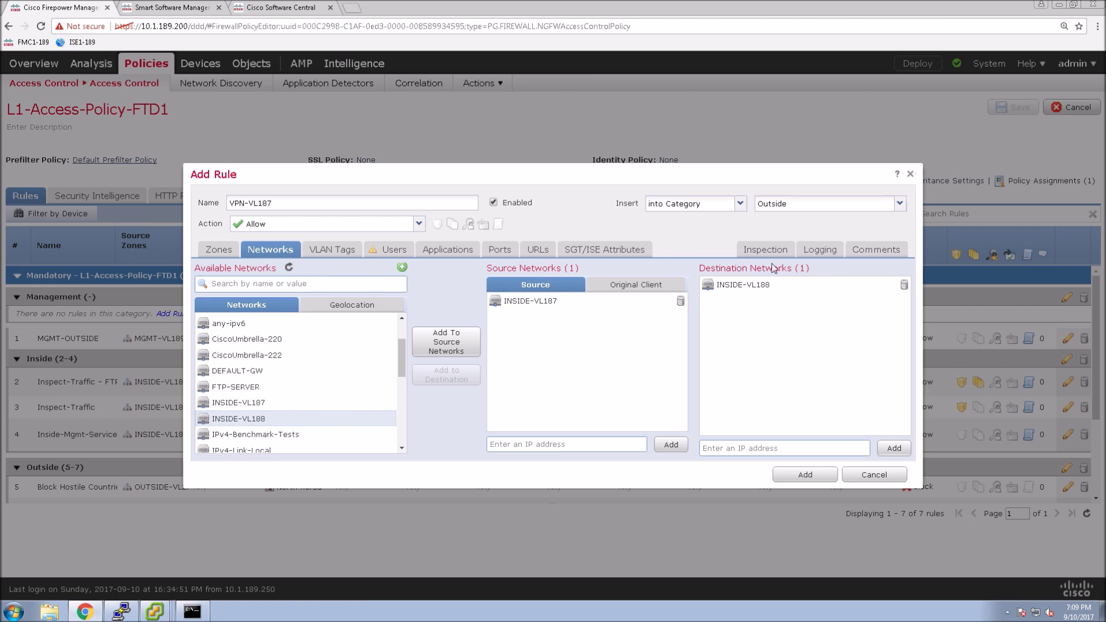
Step: Log connections at end and add VPN-VL187 to the policy
left_click(820, 249)
left_click(199, 296)
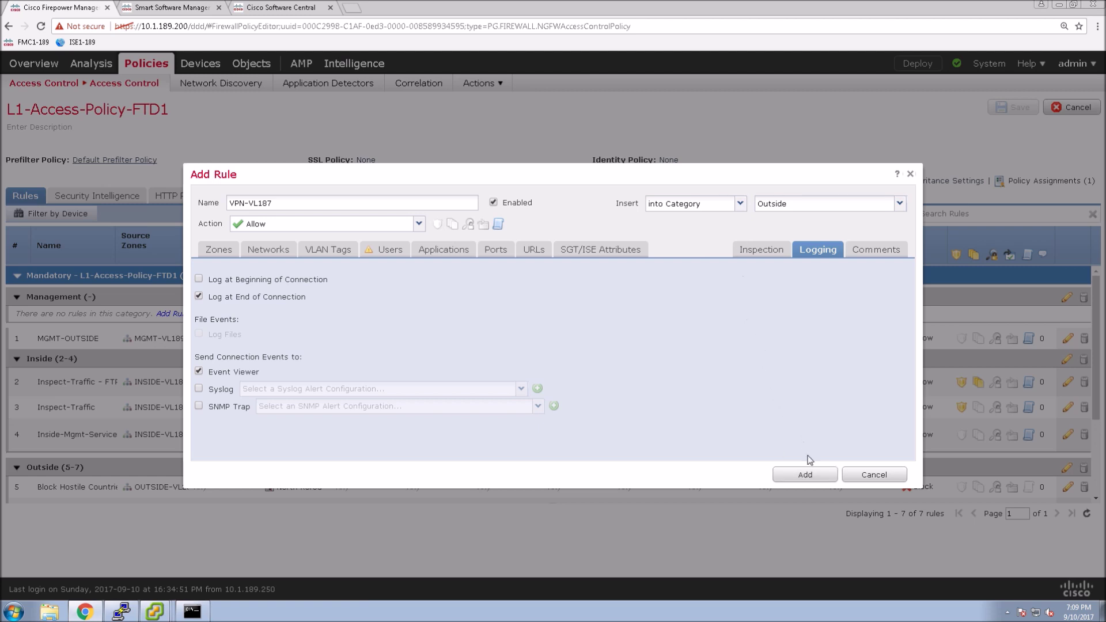
left_click(801, 478)
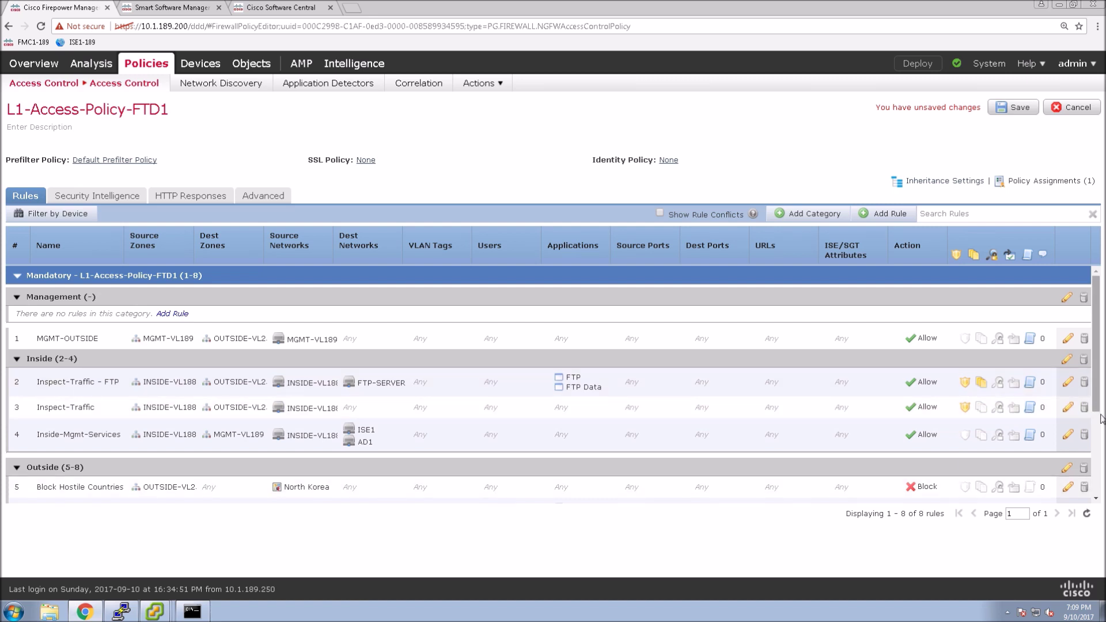
scroll(1098, 418, "down", 3)
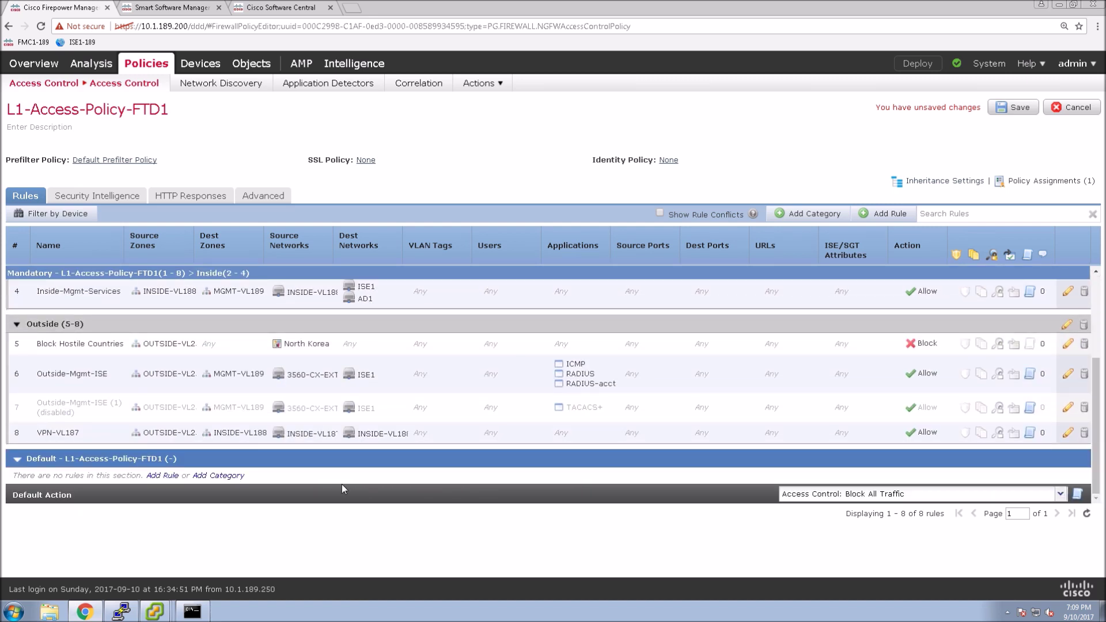
Step: Move VPN-VL187 above Outside-Mgmt-ISE, save the policy, and return to Access Control
left_click_drag(41, 433, 30, 362)
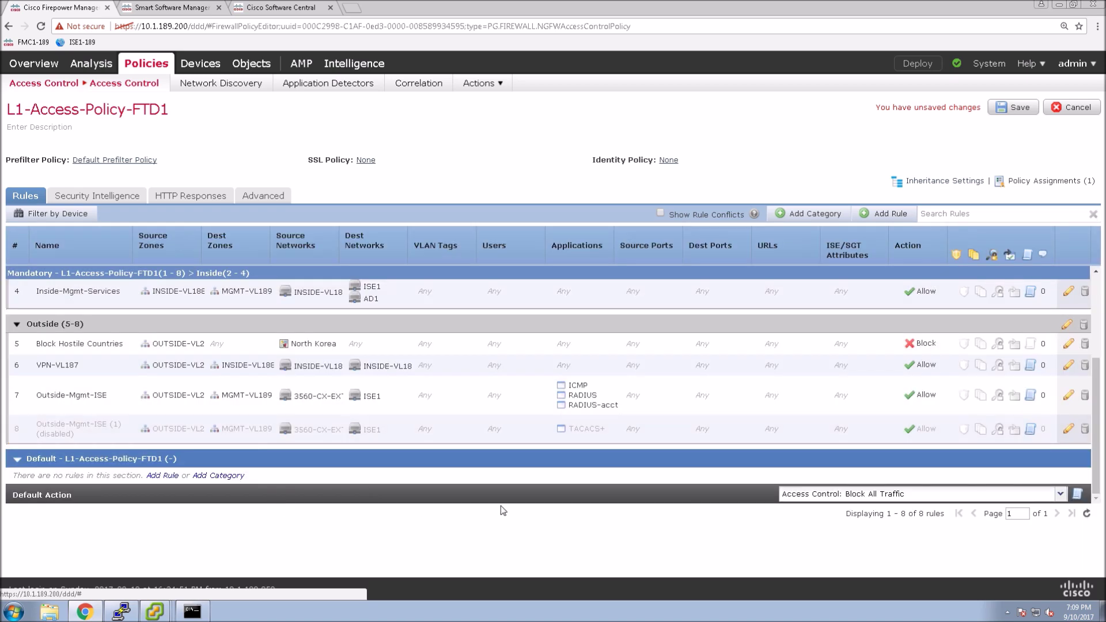
left_click(1014, 107)
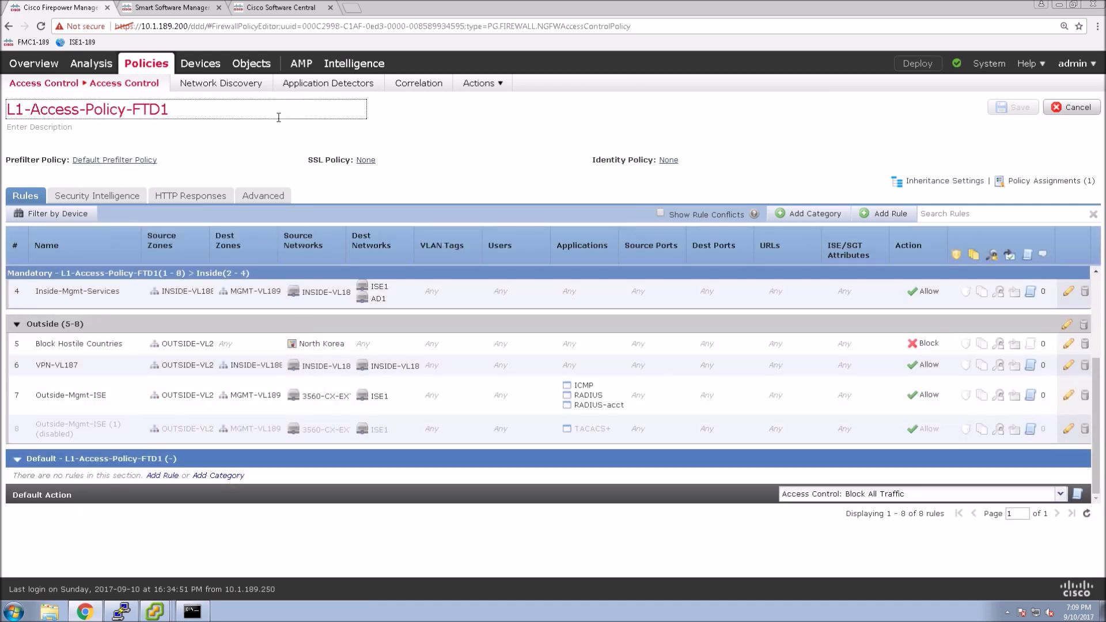
mouse_move(88, 88)
left_click(61, 107)
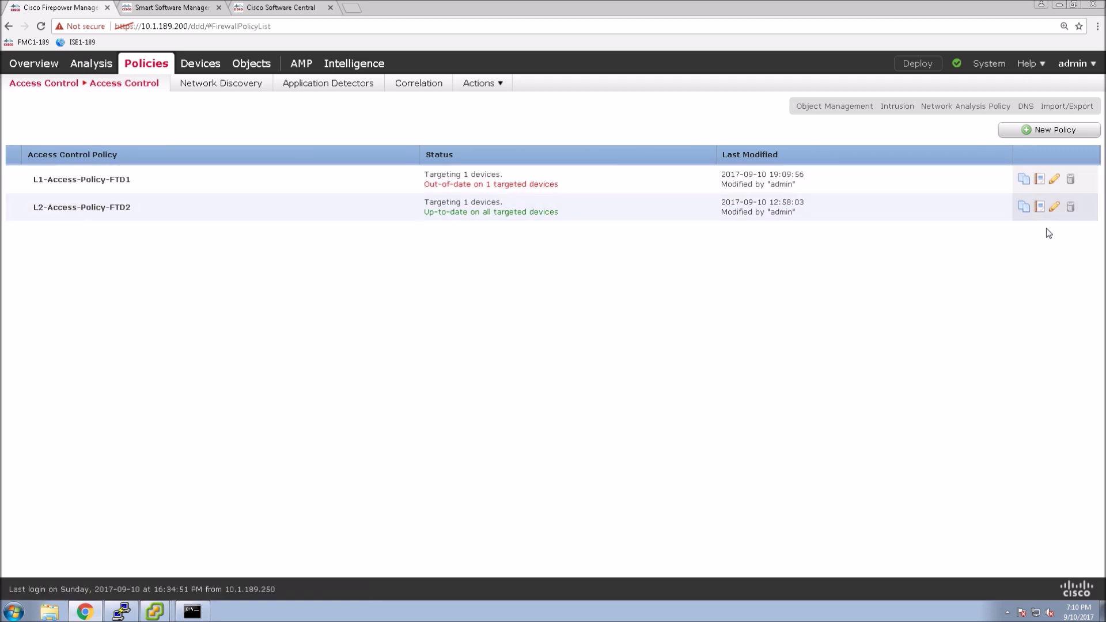
Step: In L2-Access-Policy-FTD2, add rule VPN-VL188 from zone OUTSIDE-VL253 to zone INSIDE-VL187
left_click(1053, 209)
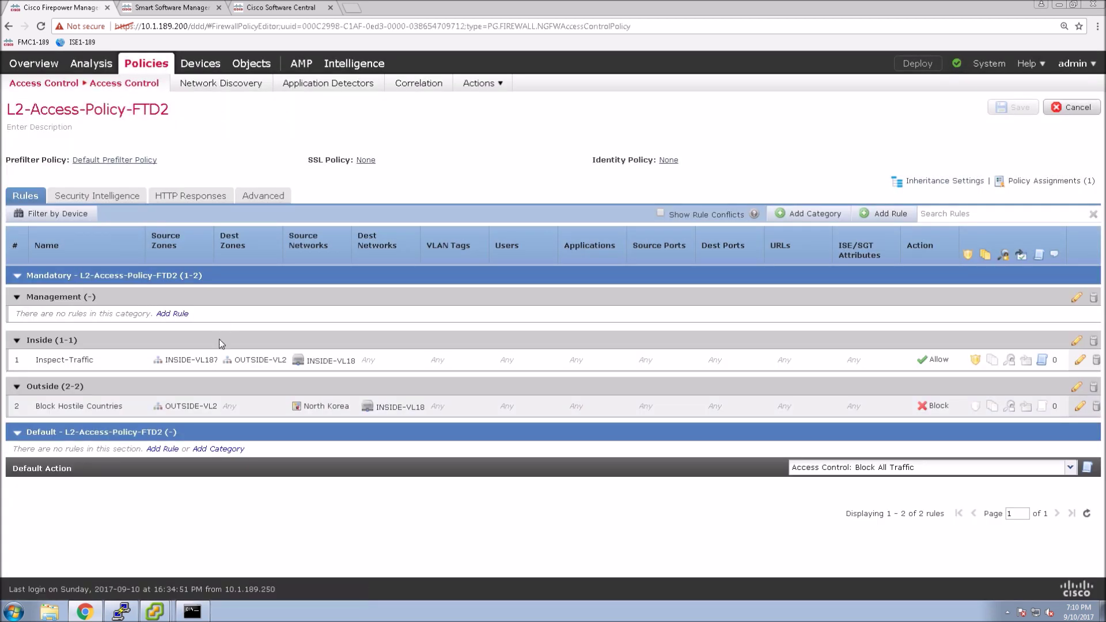
left_click(885, 217)
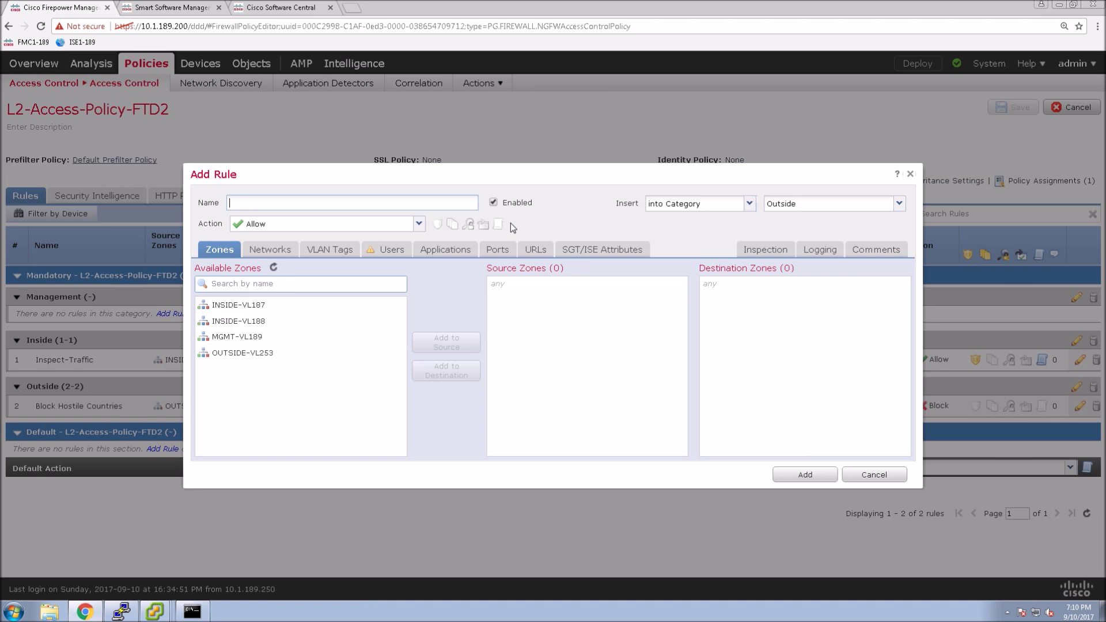
type("VPN-VL188")
left_click(237, 354)
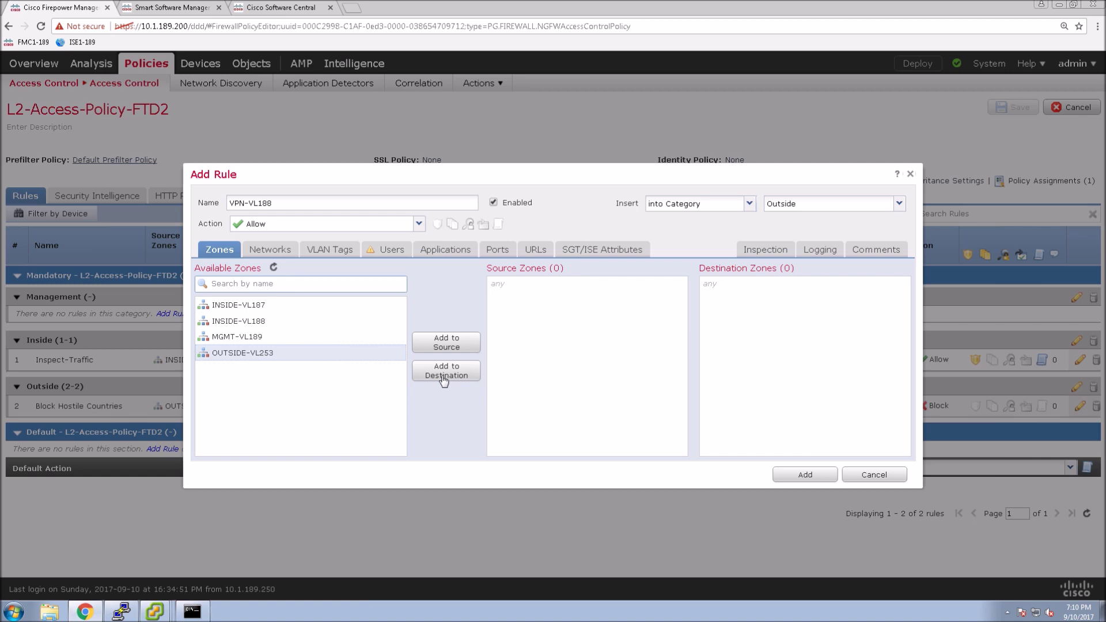
left_click(447, 343)
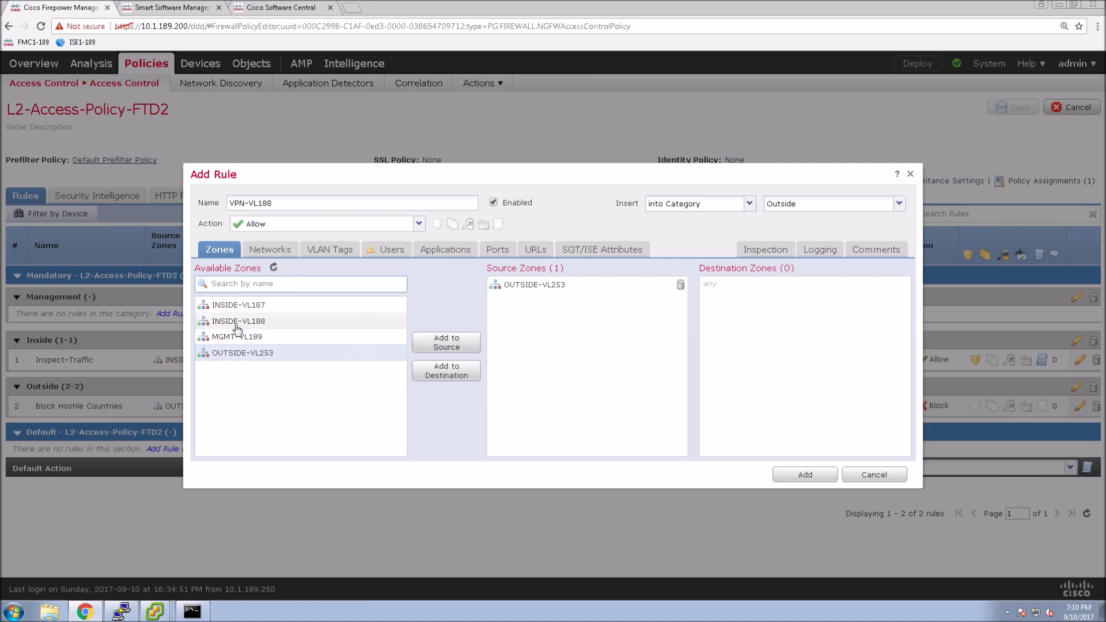
left_click(234, 306)
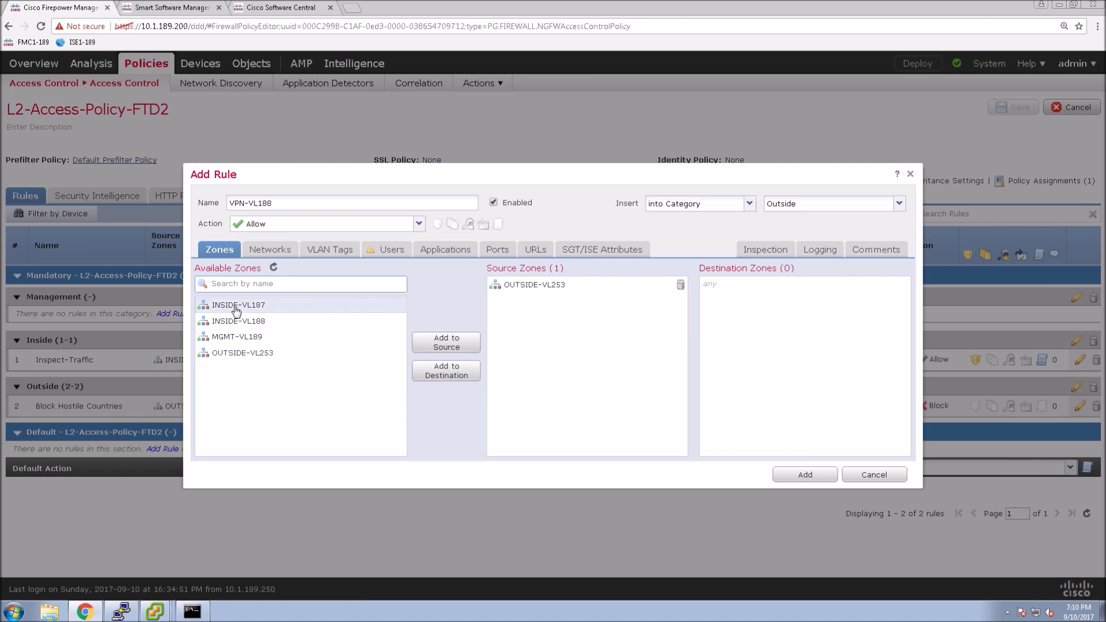
left_click(448, 378)
Step: Set VPN-VL188's source network to INSIDE-VL188 and destination network to INSIDE-VL187
left_click(261, 252)
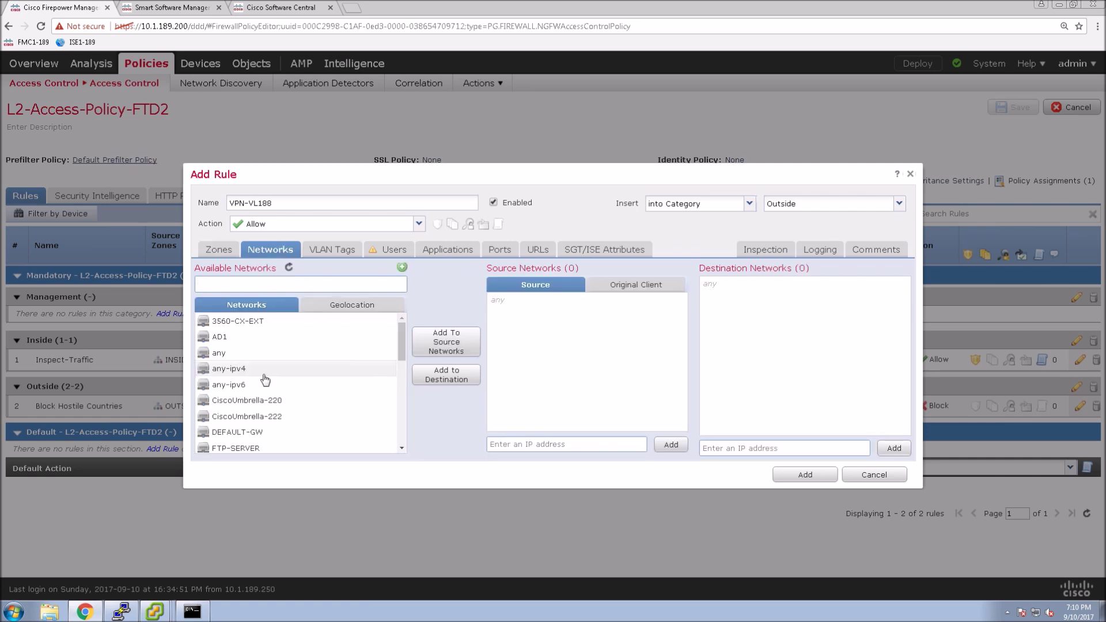
left_click(403, 443)
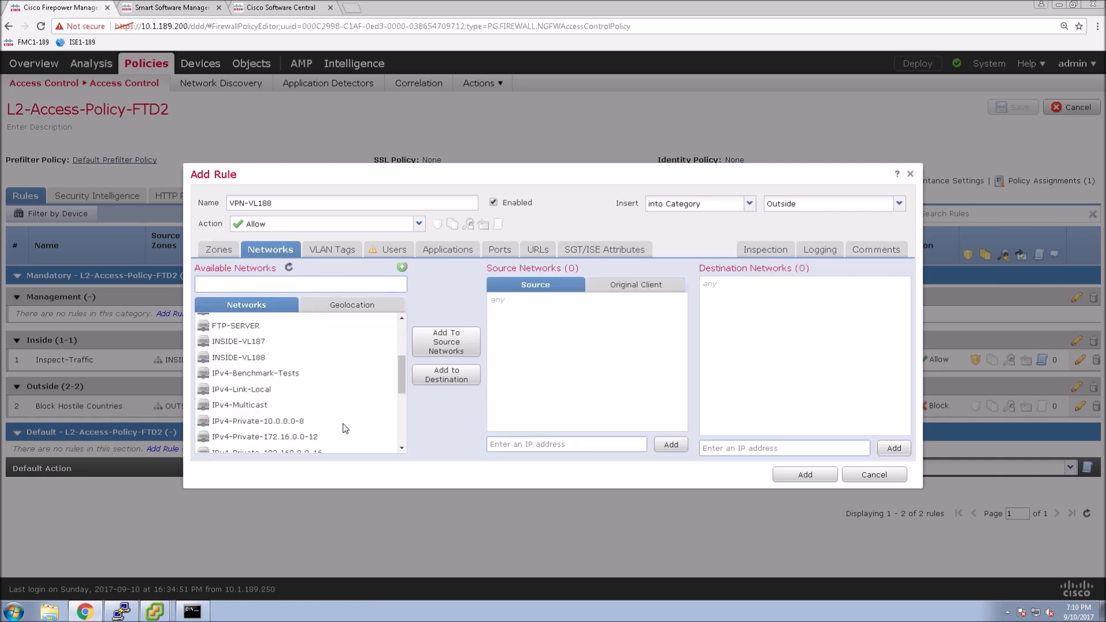
left_click(374, 358)
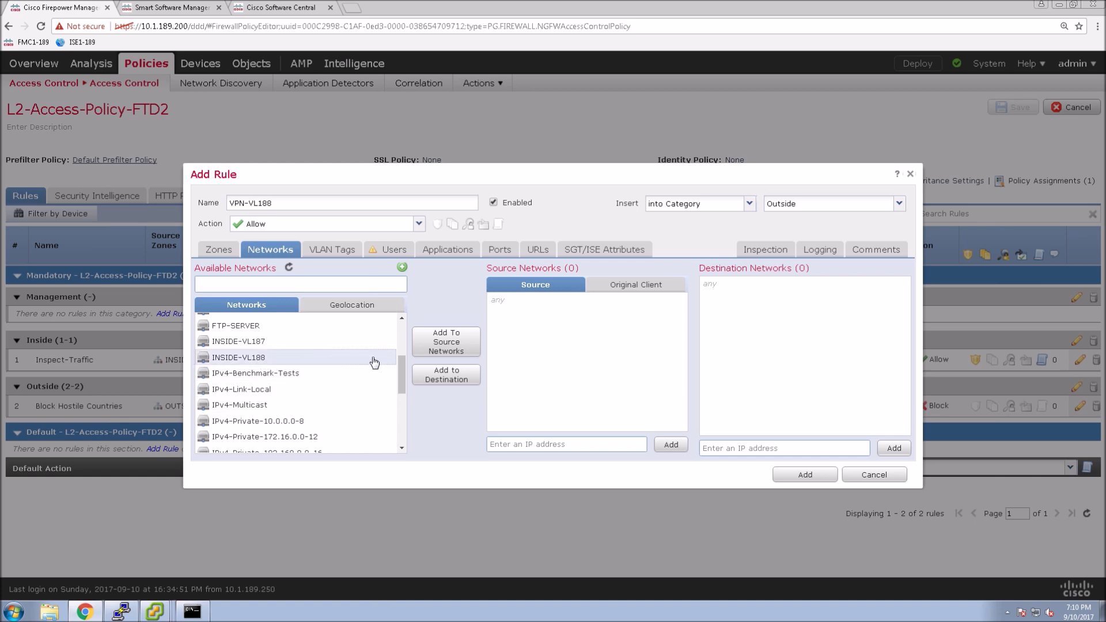
left_click(439, 352)
left_click(314, 342)
left_click(448, 380)
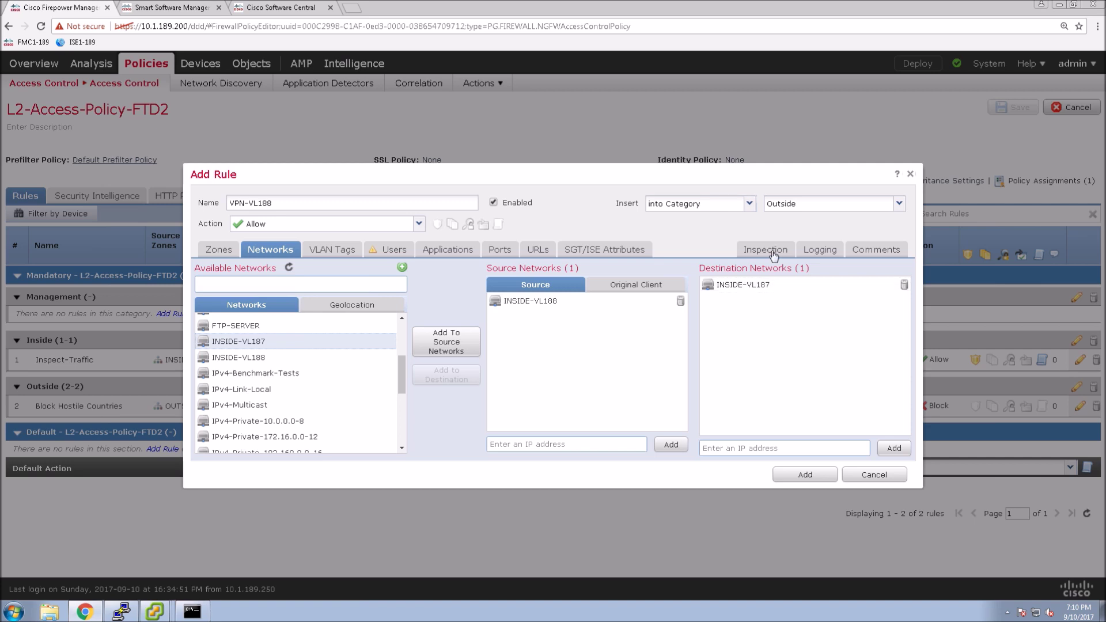
Step: Enable Log at End of Connection, add the rule, and save L2-Access-Policy-FTD2
left_click(819, 251)
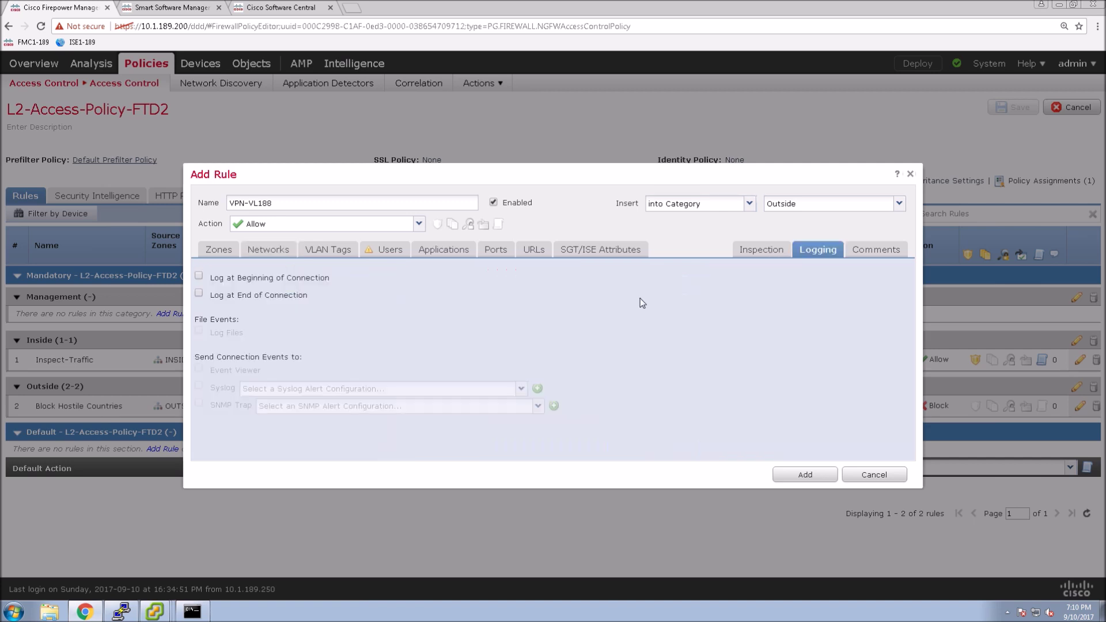
left_click(241, 296)
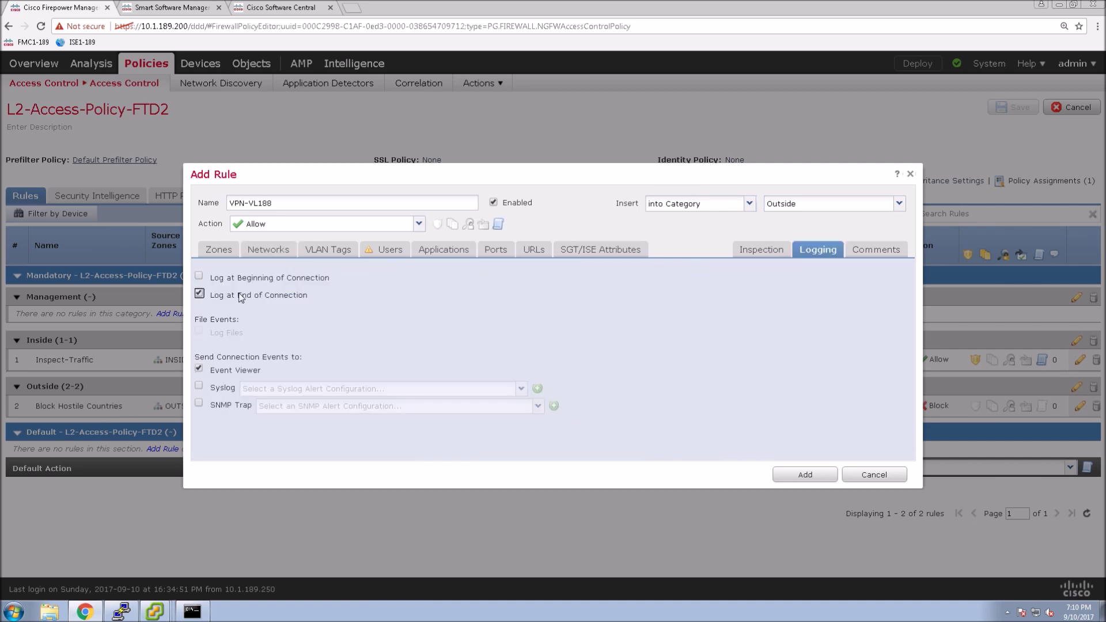
left_click(805, 475)
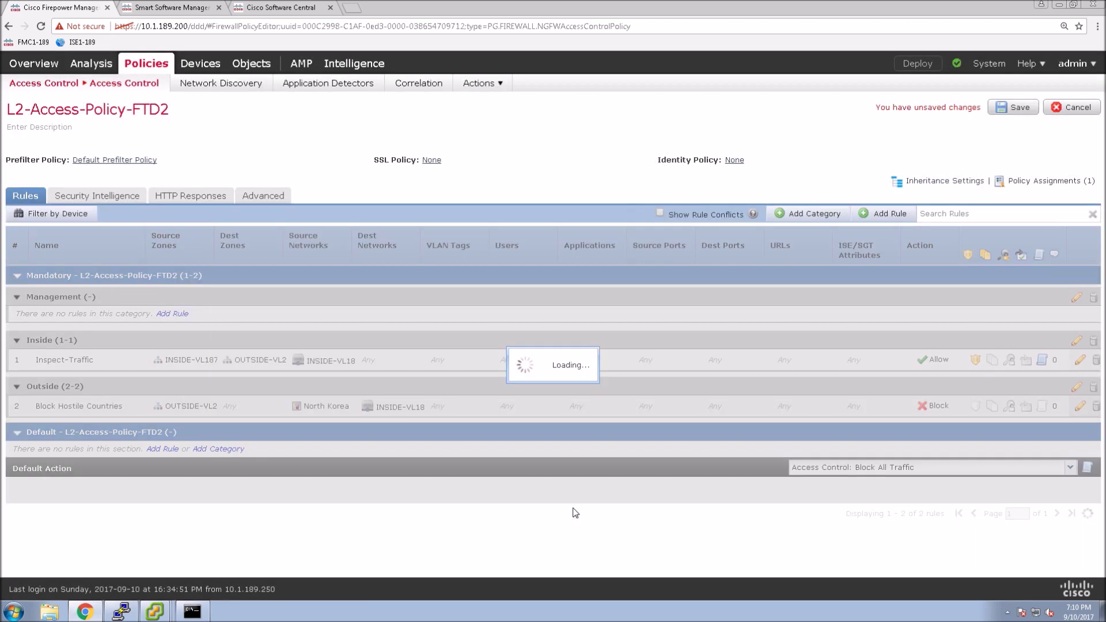
left_click(1014, 107)
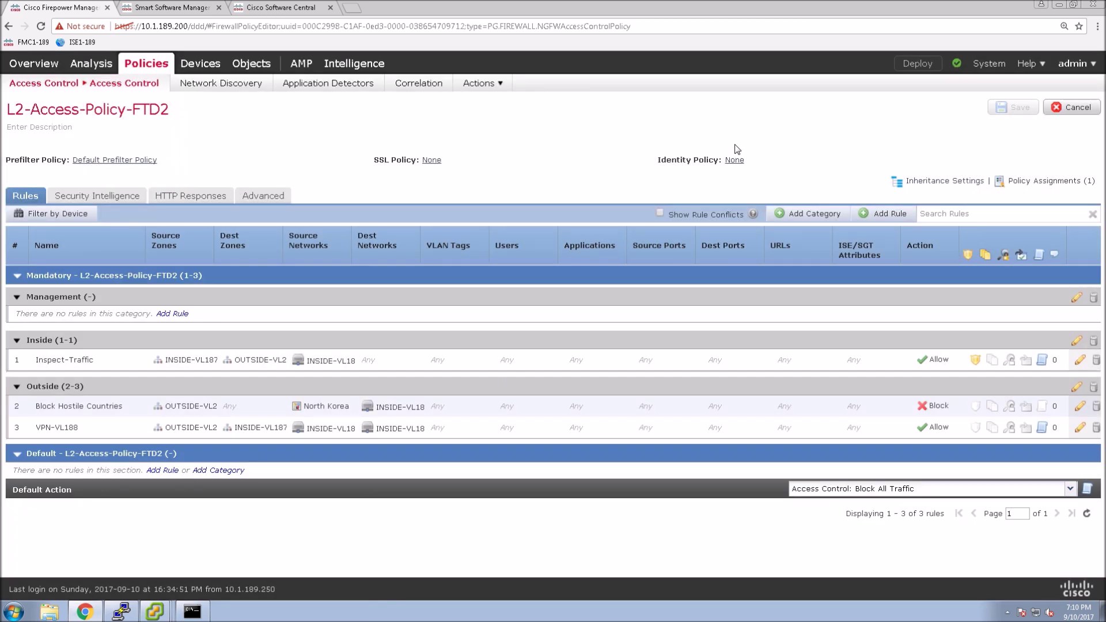
Step: Deploy the pending policy changes to both L1-FTD1 and L1-FTD2
left_click(60, 85)
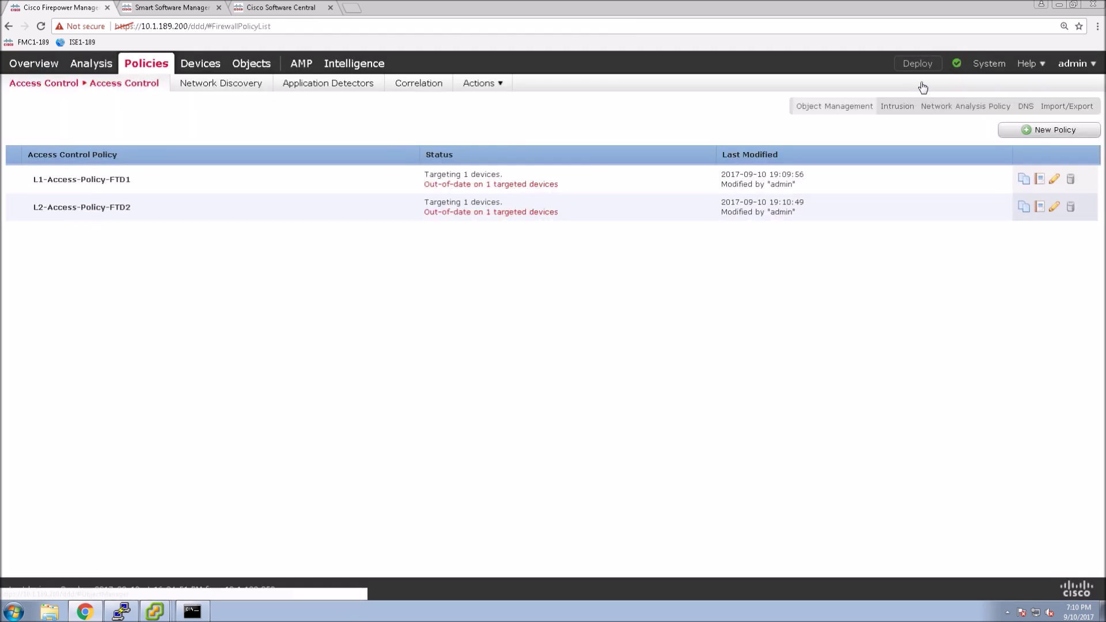
left_click(918, 63)
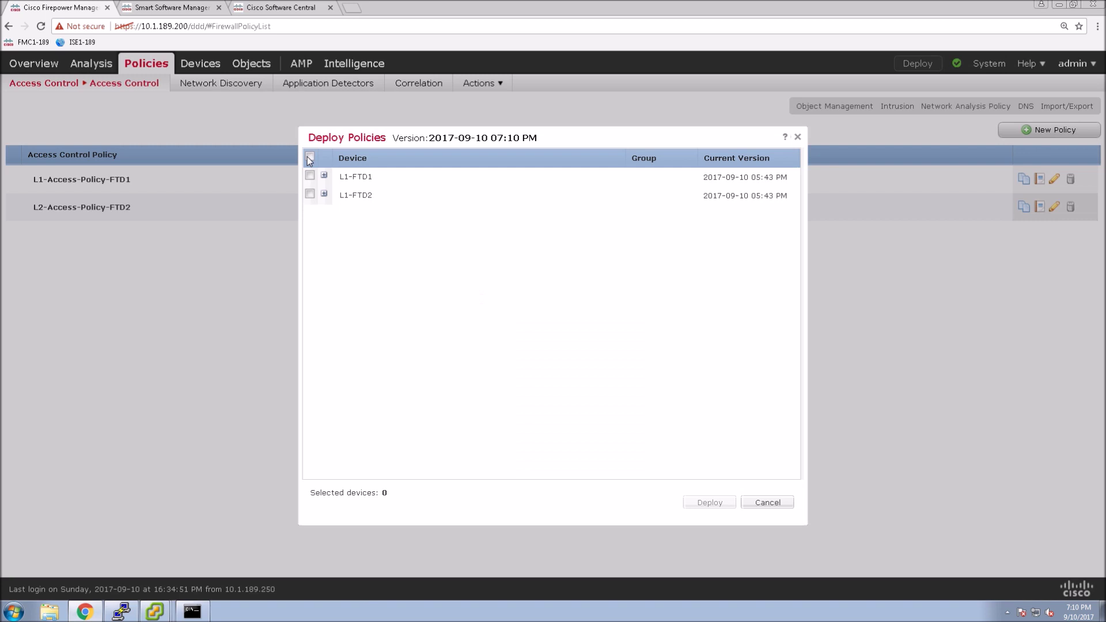
left_click(310, 157)
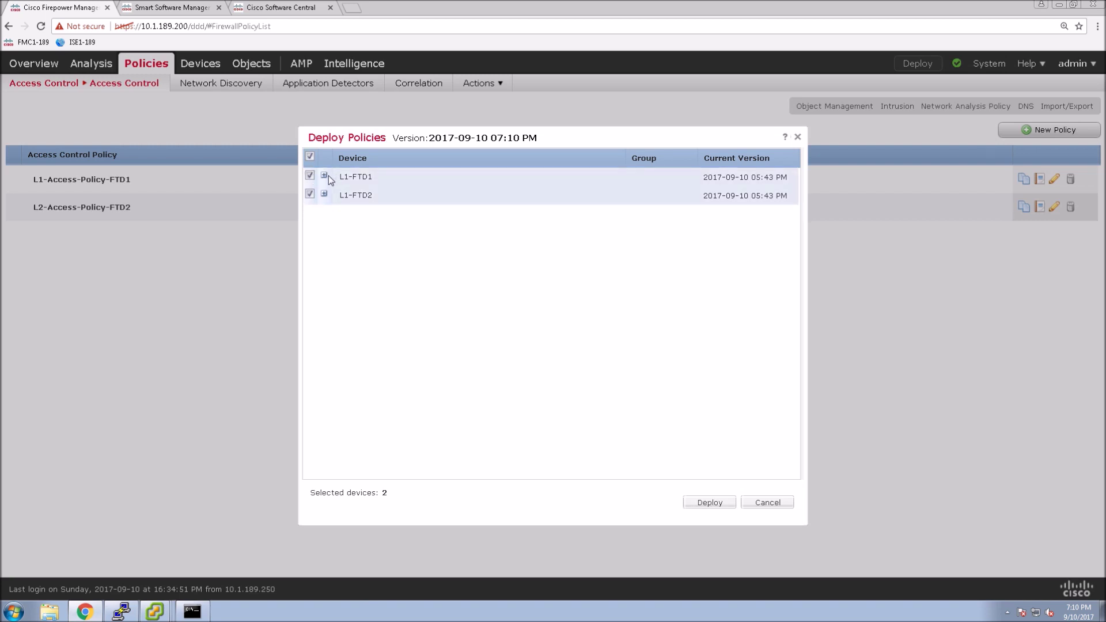
left_click(324, 370)
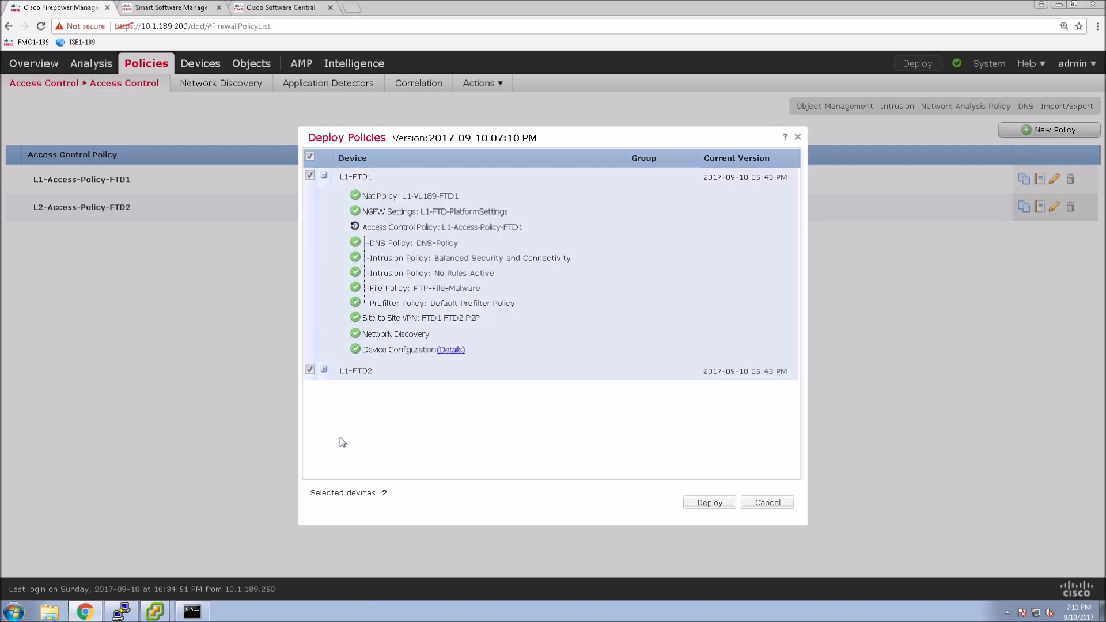
left_click(701, 504)
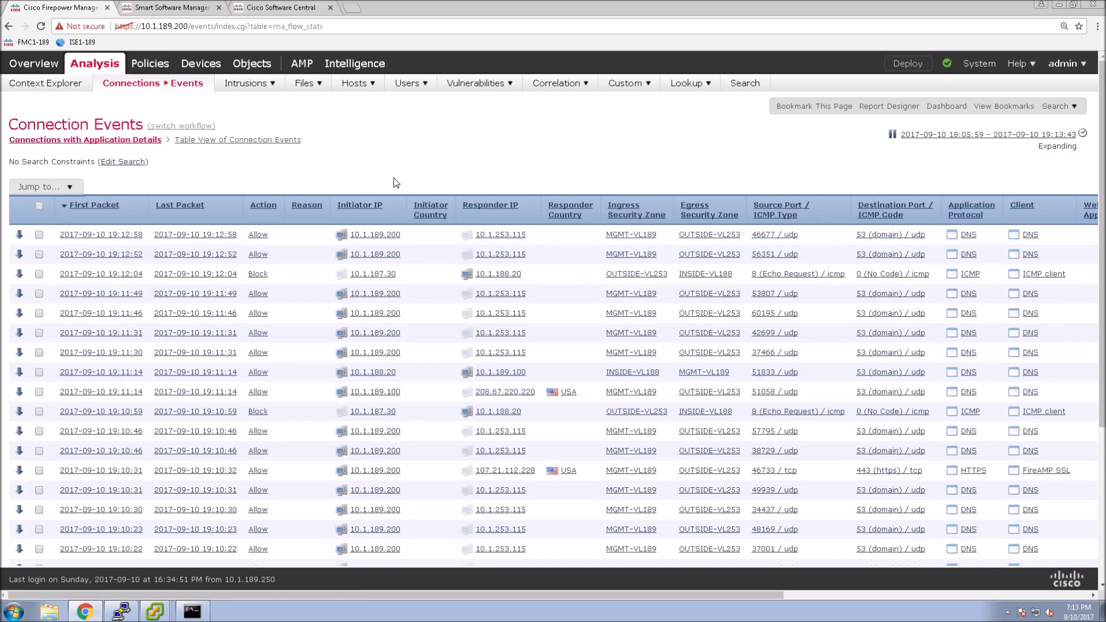
Step: Check L1-VL187-Host1's ping replies from 10.1.188.20, then expand FTD1-FTD2-P2P under Site To Site
left_click(151, 613)
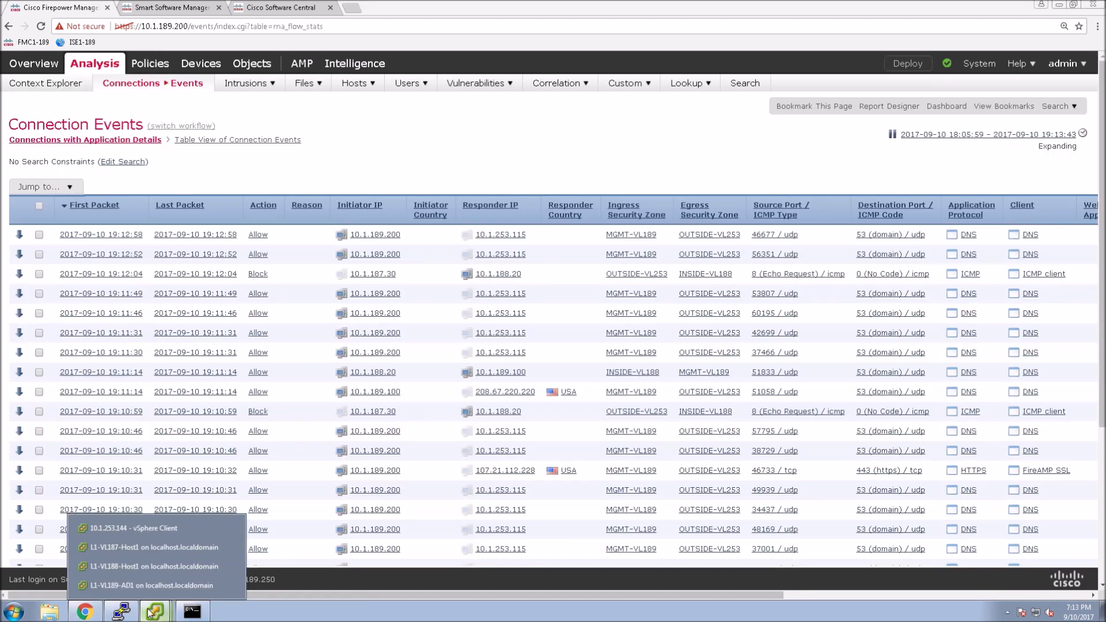
left_click(174, 549)
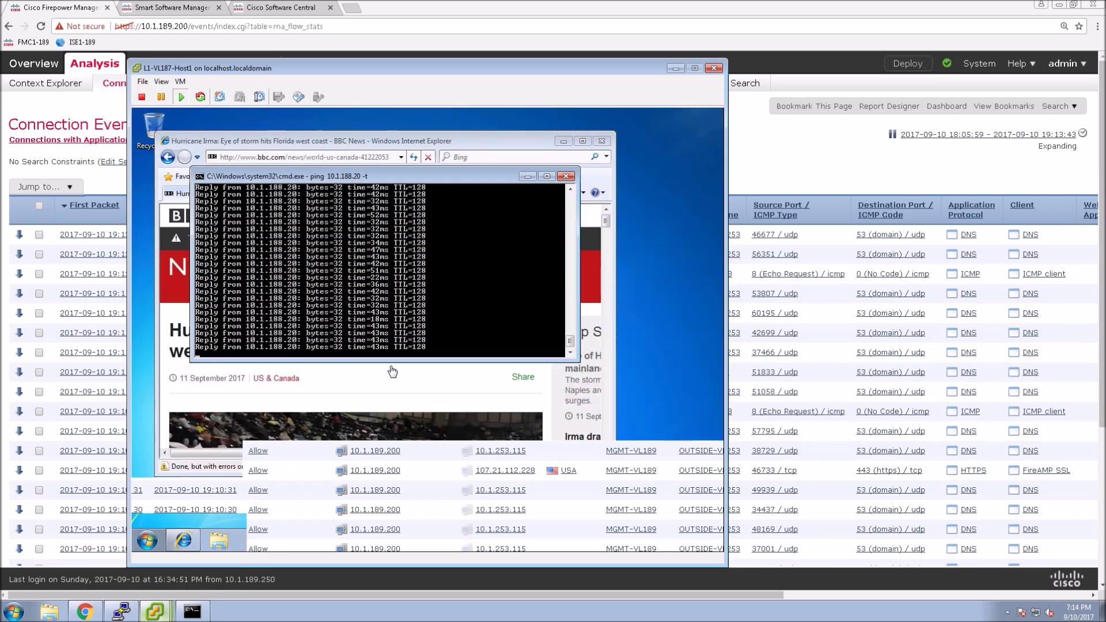
key("ctrl+alt")
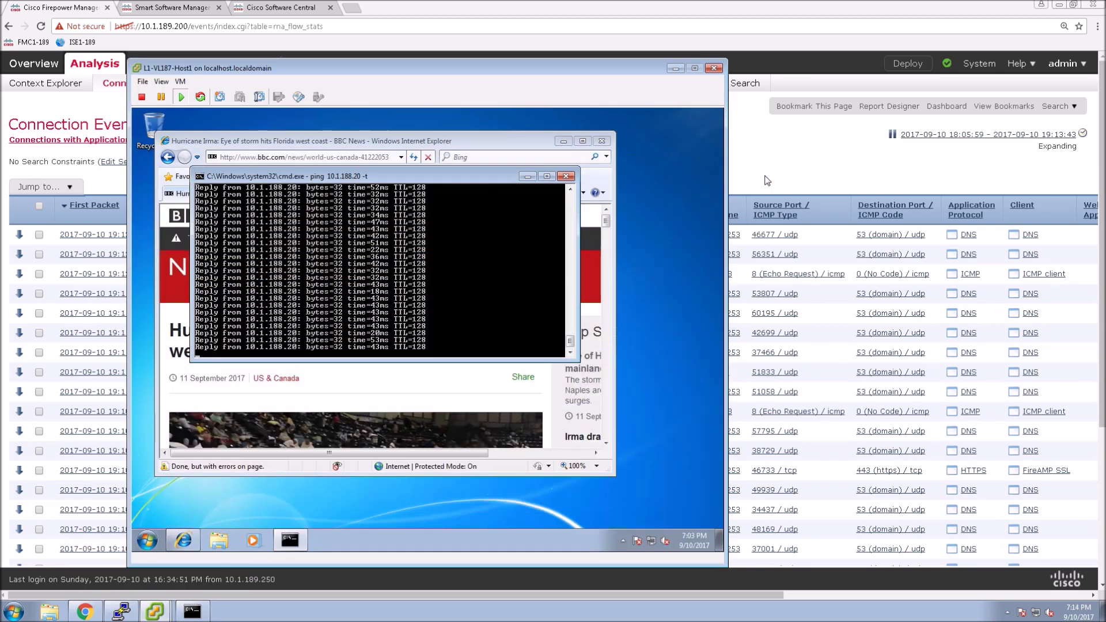
left_click(760, 181)
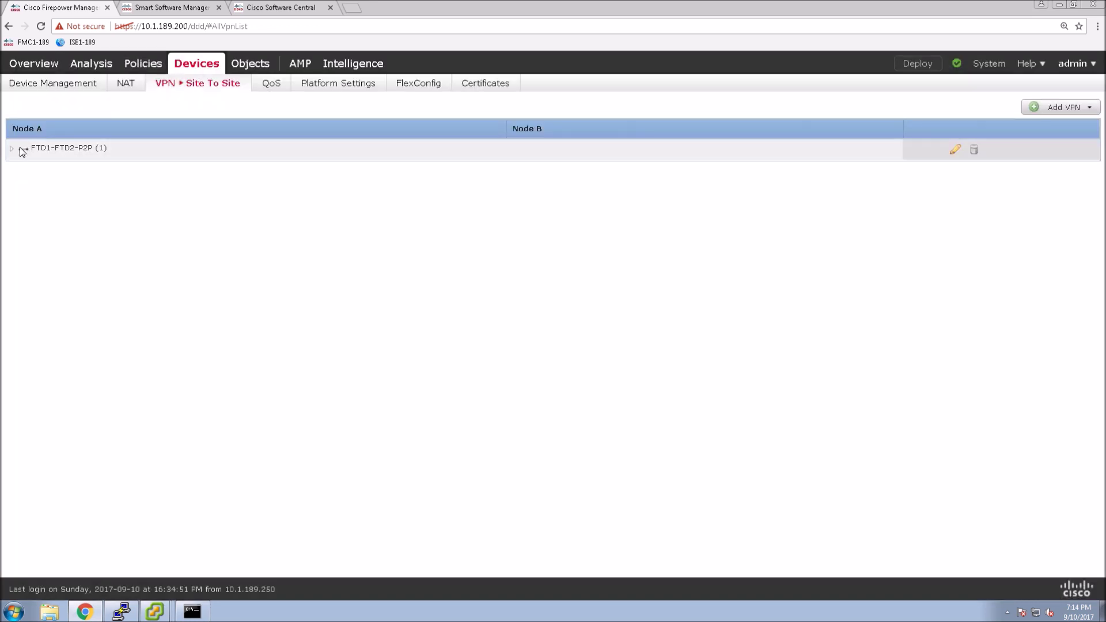
left_click(13, 150)
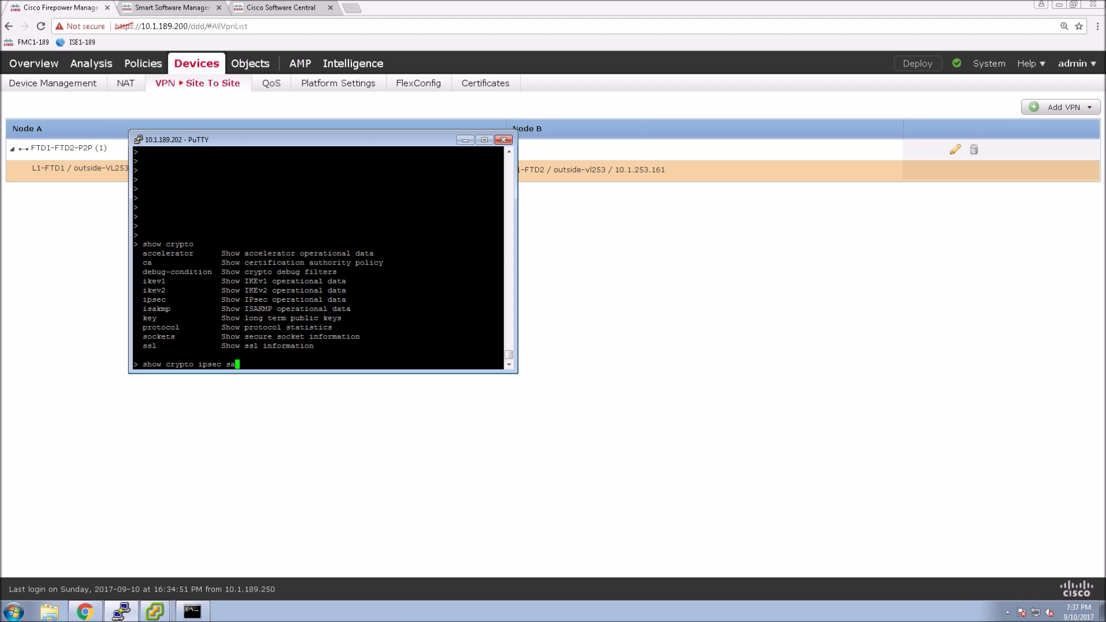
key("Return")
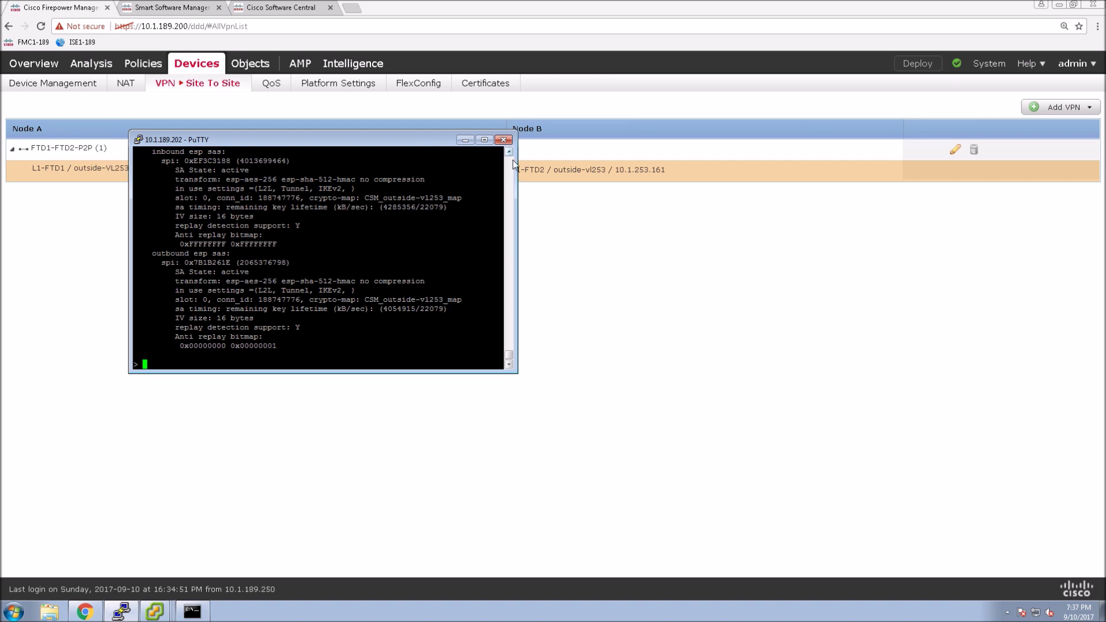
scroll(511, 154, "up", 3)
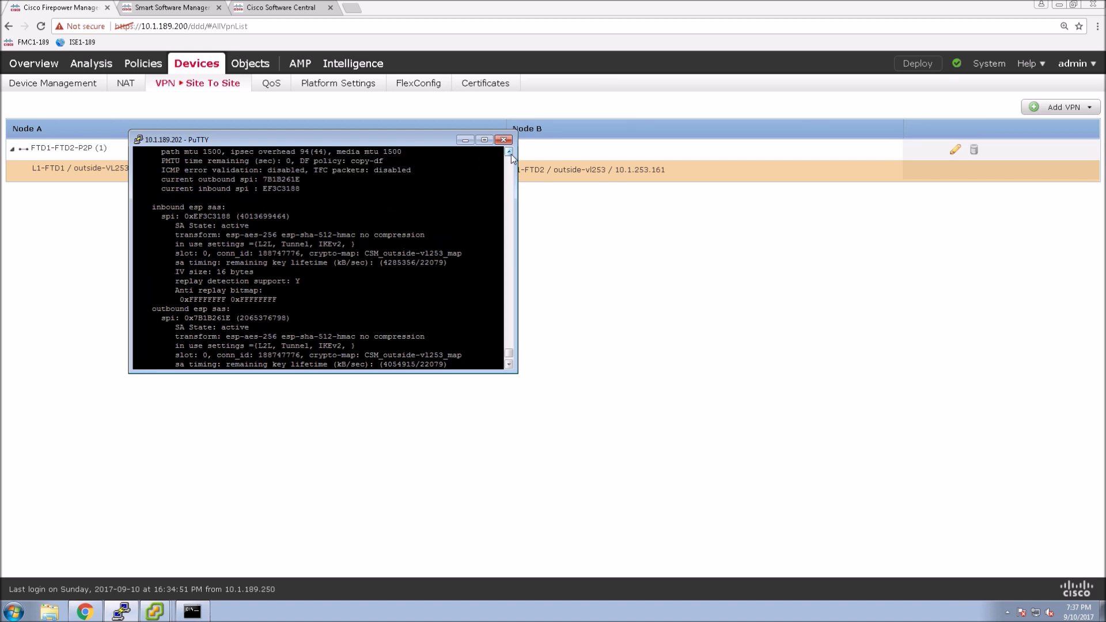
scroll(511, 155, "up", 3)
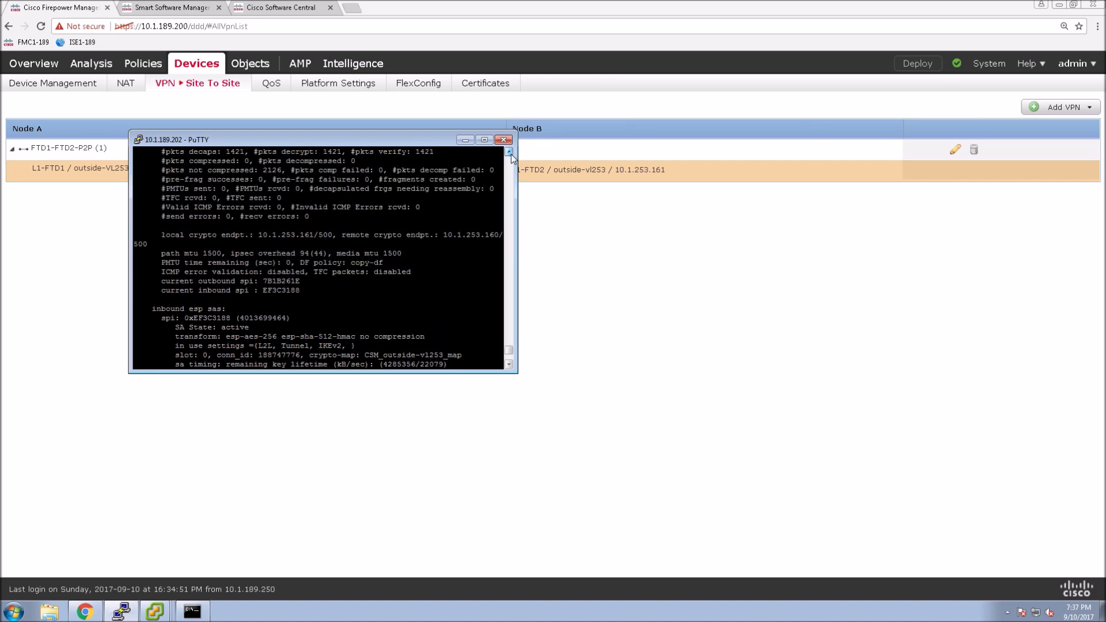
scroll(510, 154, "up", 3)
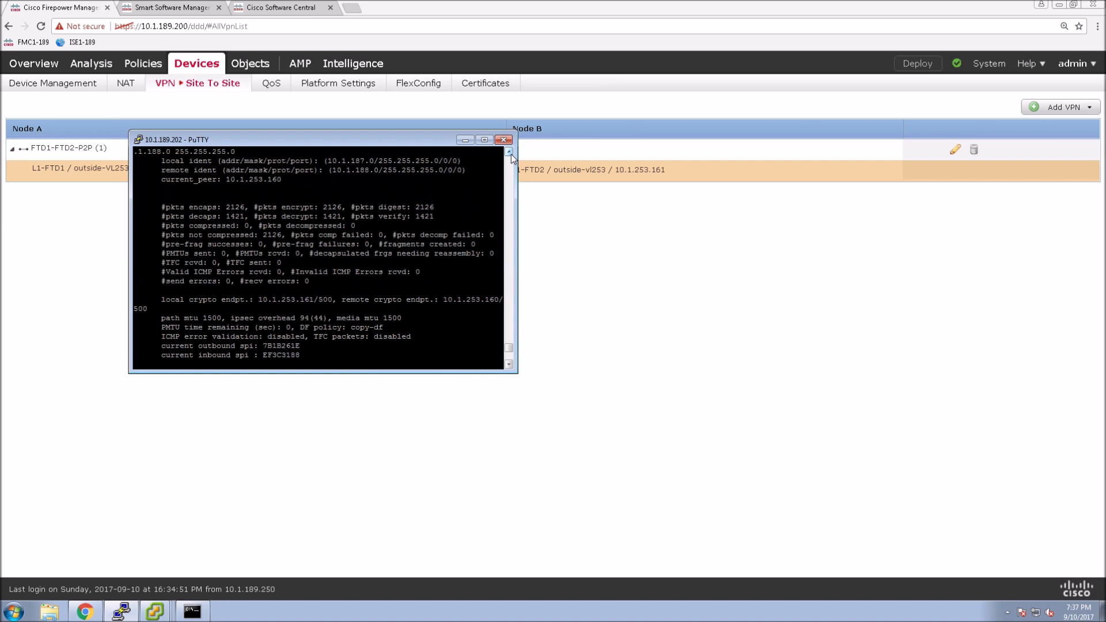
scroll(511, 154, "up", 1)
scroll(511, 154, "up", 2)
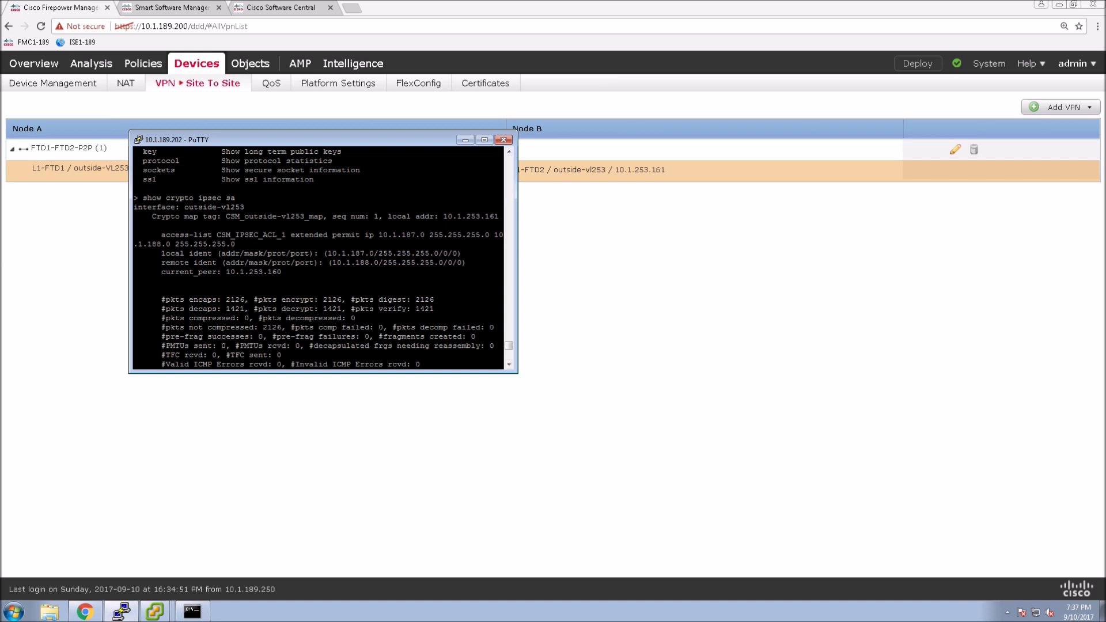
double_click(218, 235)
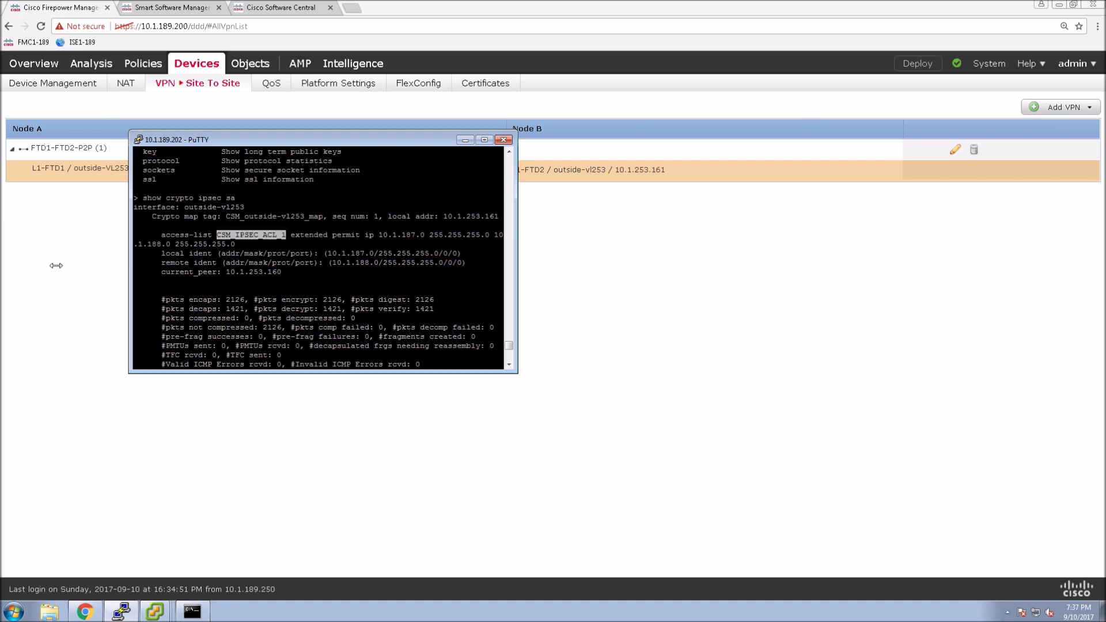
double_click(201, 300)
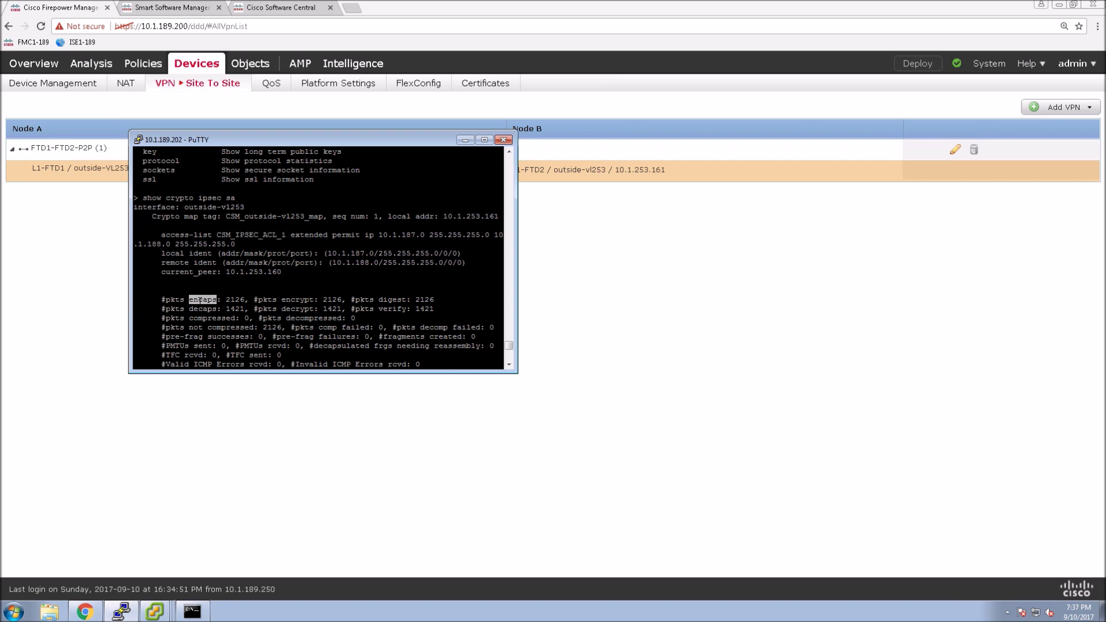
double_click(202, 309)
scroll(319, 258, "down", 4)
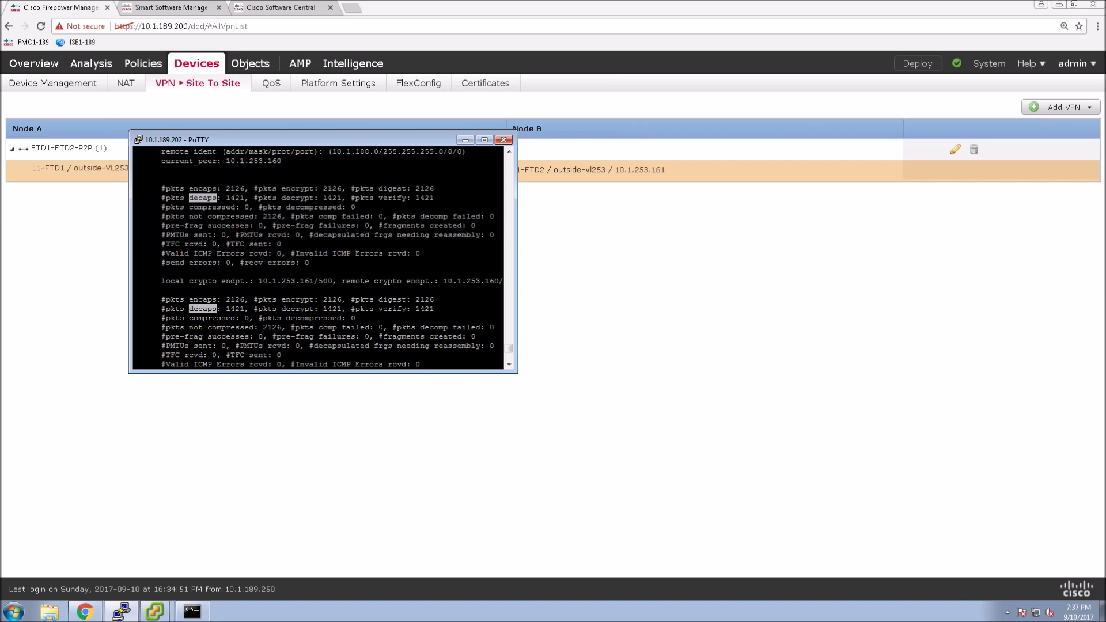
scroll(318, 258, "down", 7)
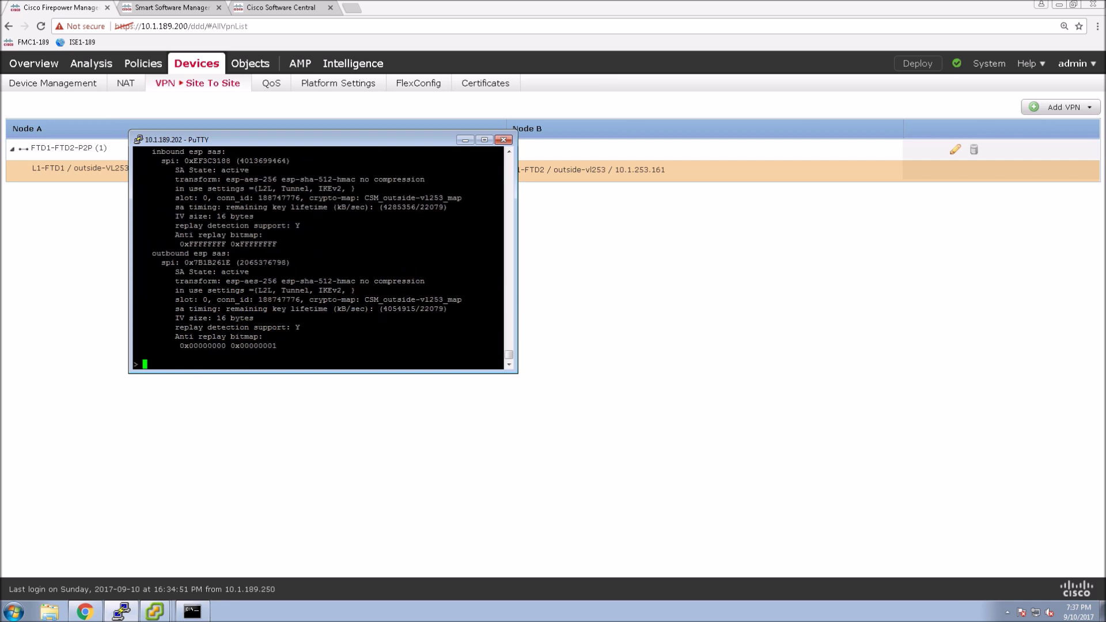
Step: Edit the recalled IPsec SA command into 'show crypto ikev2 sa' and run it
key("Up")
key("Down")
key("Up")
key("Down")
key("Up")
key("BackSpace")
key("BackSpace")
key("BackSpace")
key("BackSpace")
key("BackSpace")
key("BackSpace")
key("BackSpace")
type("kev2 sa")
key("Return")
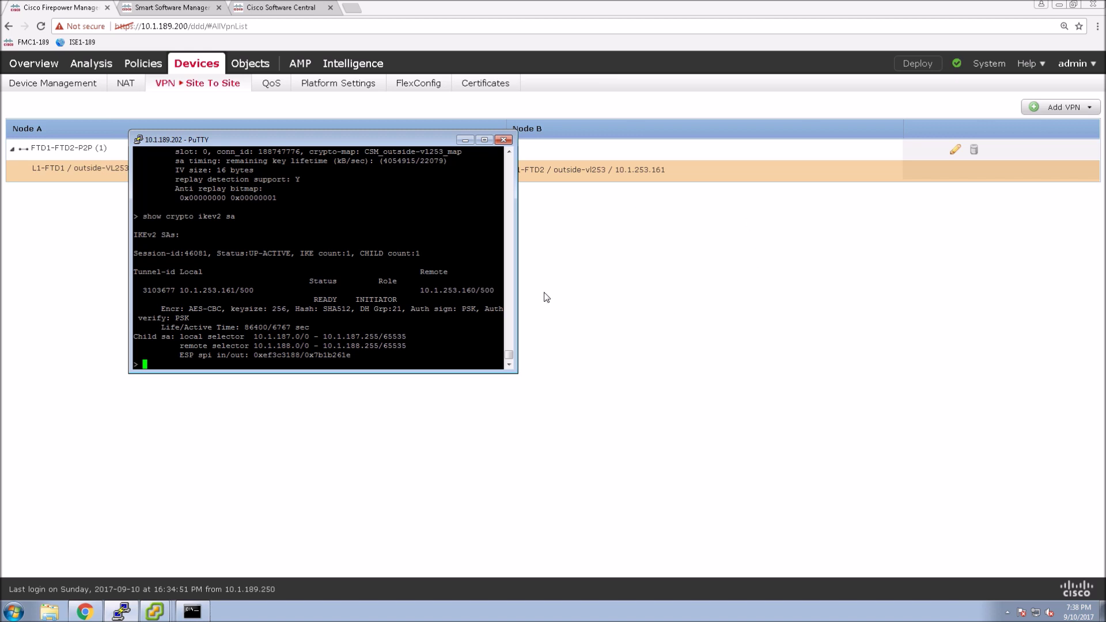
Step: Highlight the child SA local and remote selector ranges, ending 10.1.188.255/65535
double_click(229, 337)
left_click(321, 336)
double_click(288, 337)
double_click(333, 346)
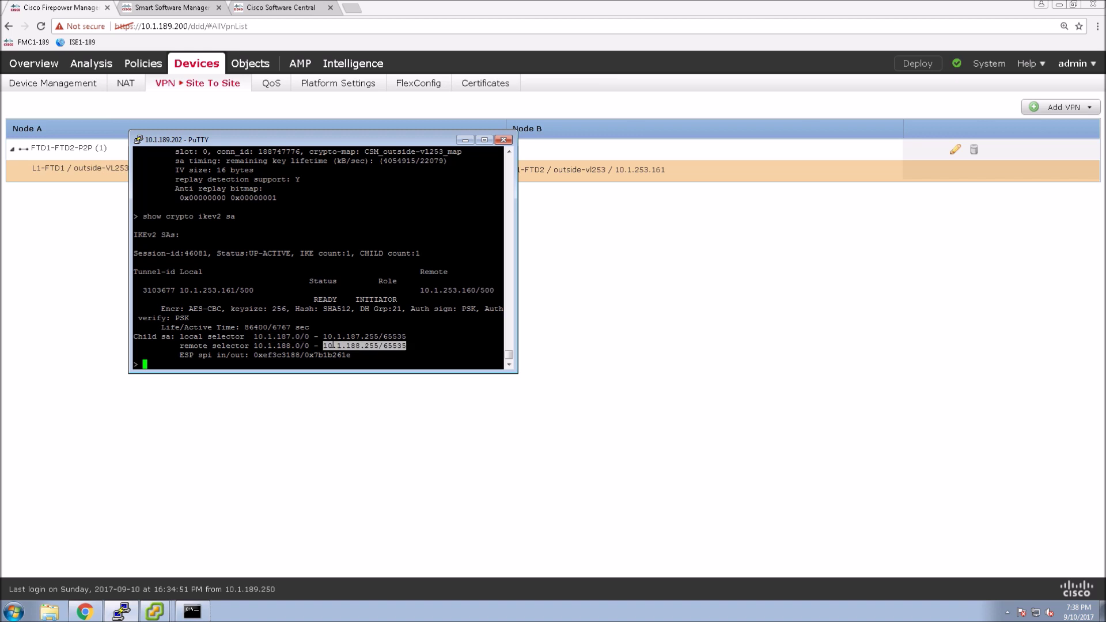
Step: Back in PuTTY, recall the IKEv2 SA command and query its options with '?', typing 'detail'
left_click(549, 323)
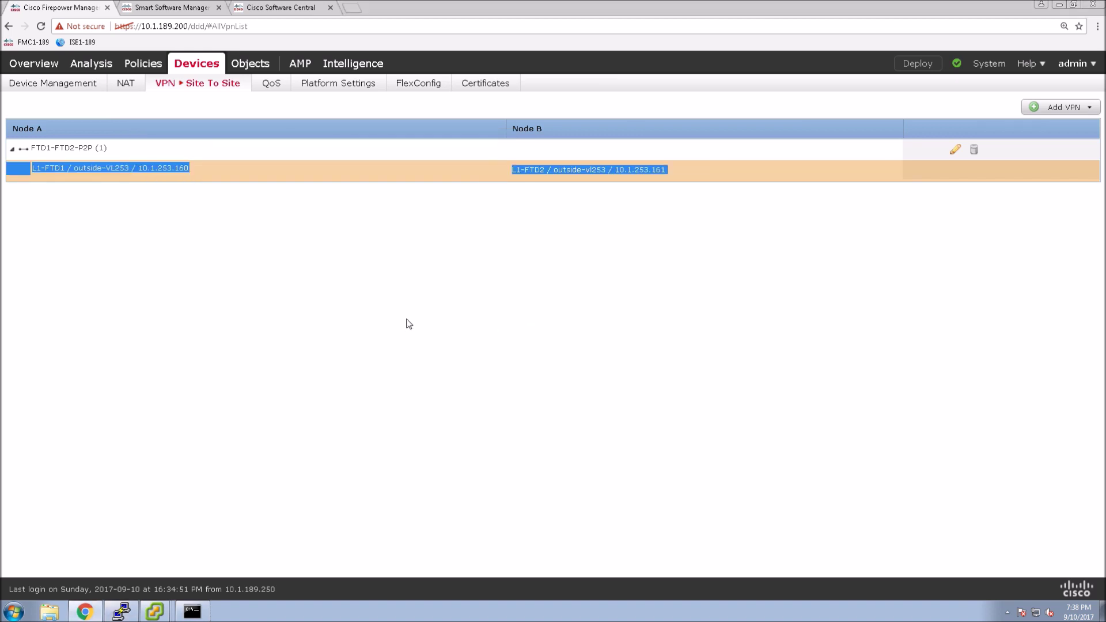
left_click(122, 612)
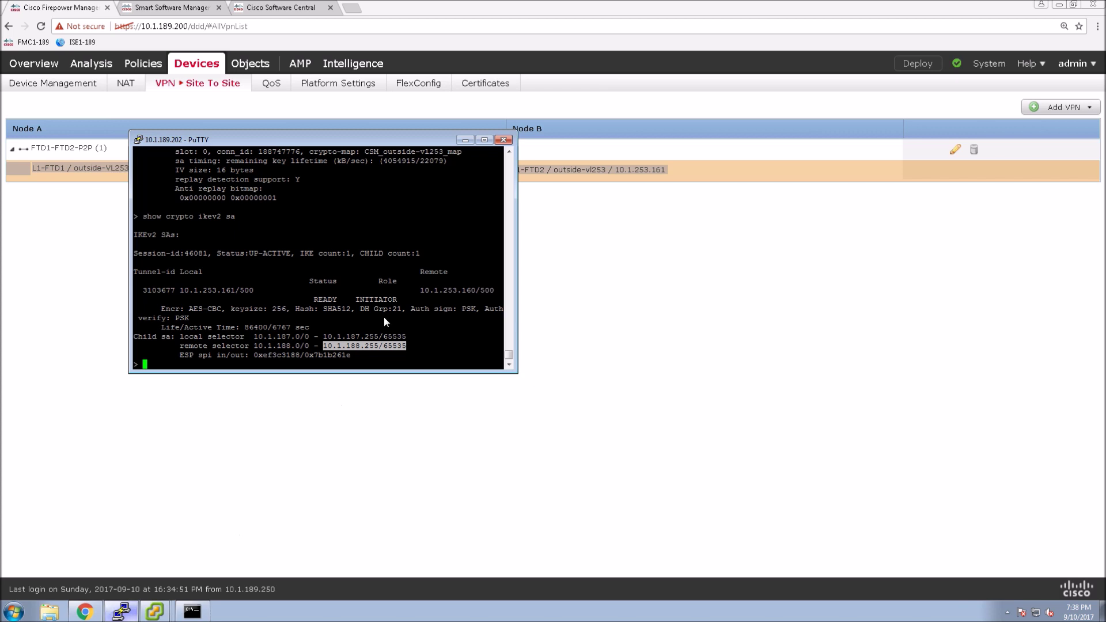
left_click(387, 323)
key("Up")
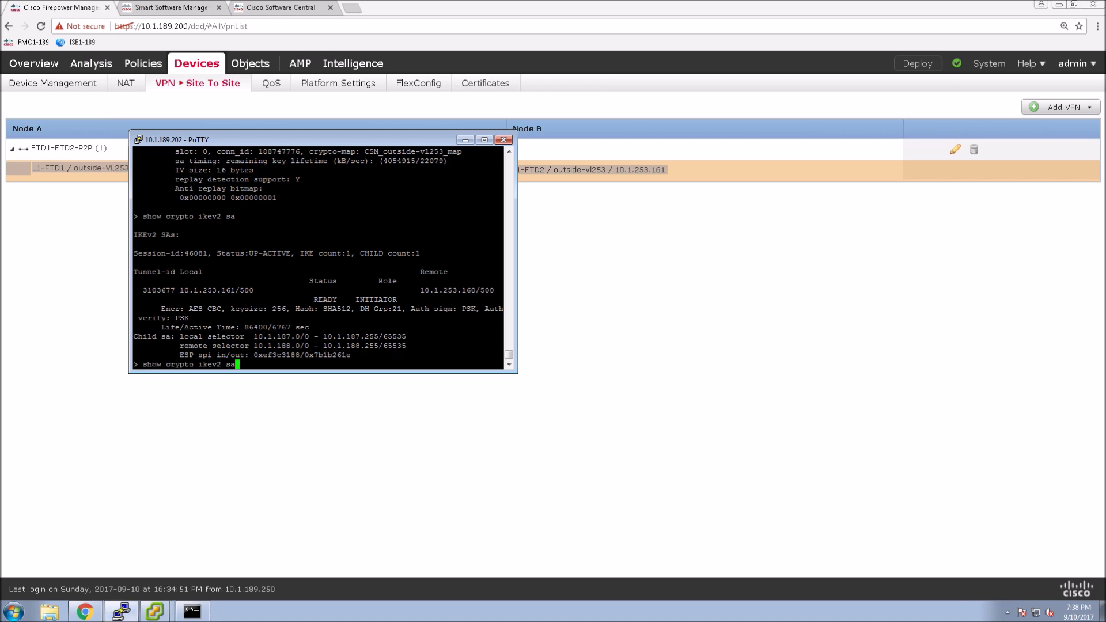
type("?")
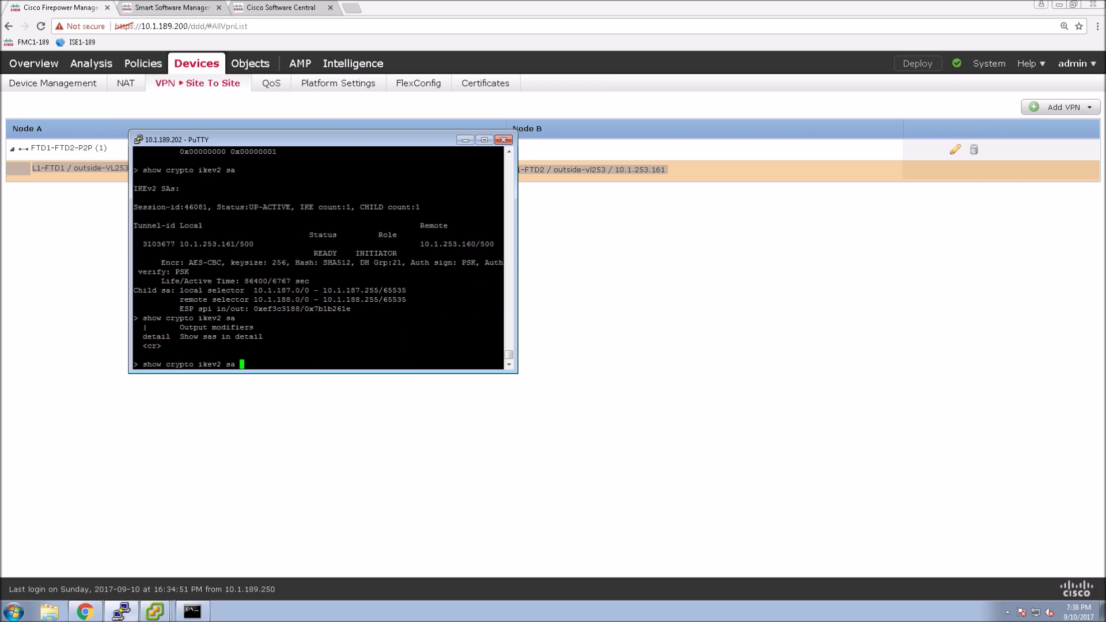
type("detail")
Step: Run 'show crypto ikev2 sa detail' and highlight the UP-ACTIVE session status at the top
key("Return")
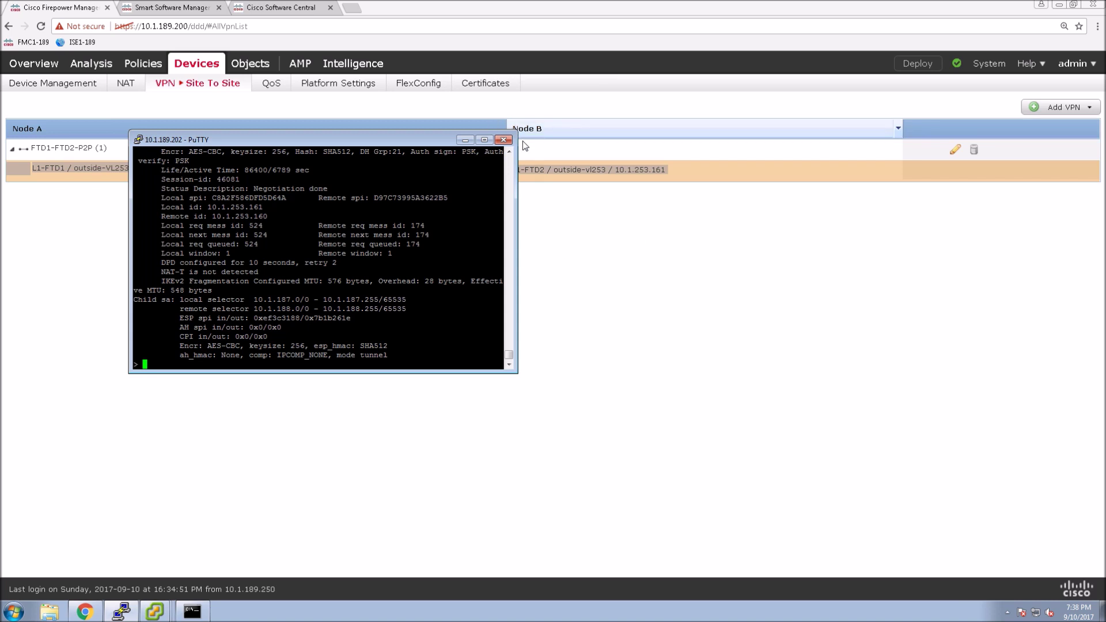
left_click(509, 152)
left_click(509, 152)
left_click(509, 152)
left_click(509, 152)
left_click(509, 152)
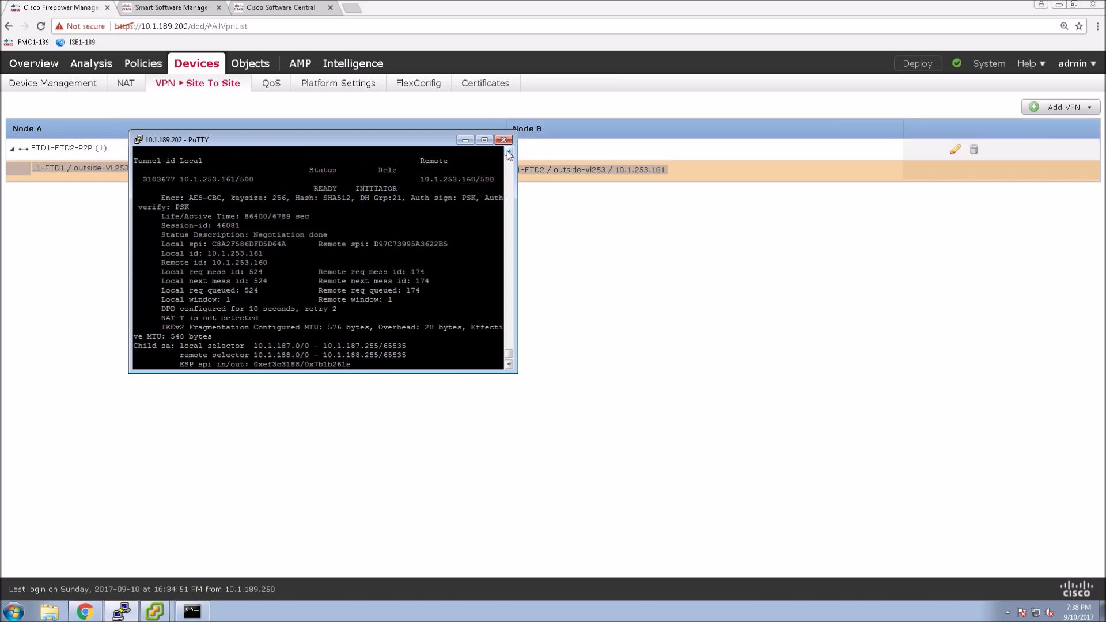
left_click(509, 152)
left_click(509, 152)
left_click(509, 152)
left_click(509, 152)
left_click(509, 152)
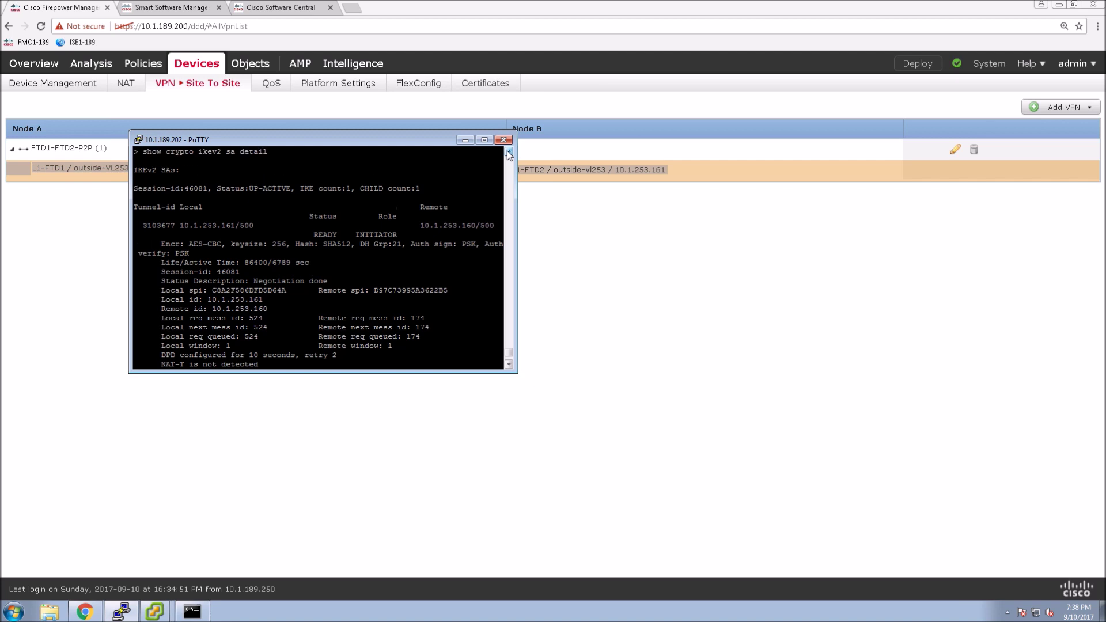
left_click(509, 152)
left_click(509, 152)
left_click(509, 153)
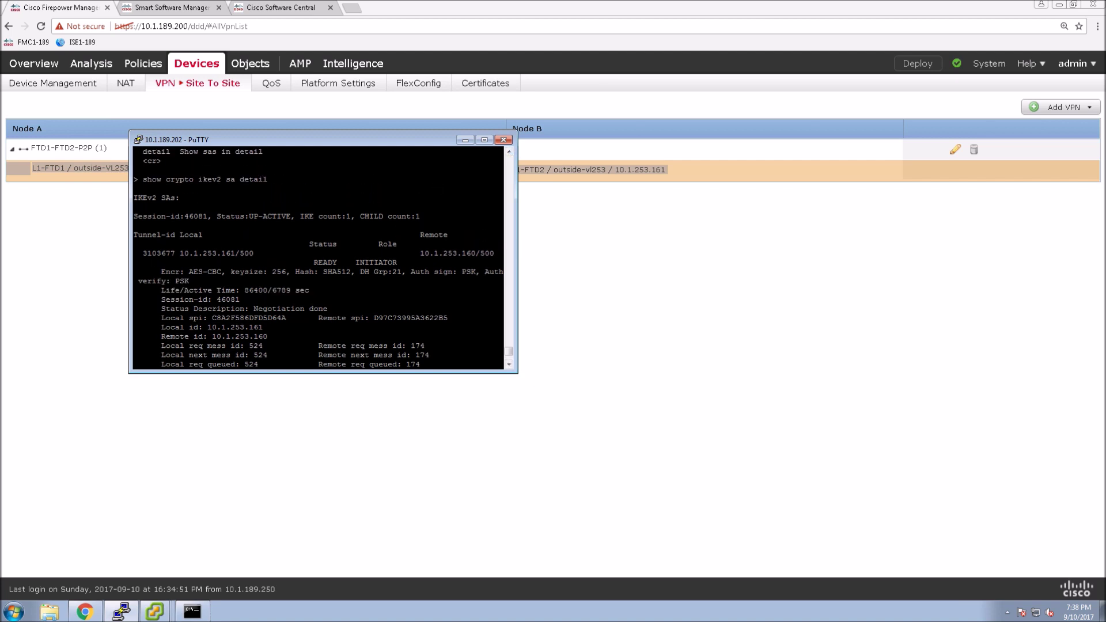
double_click(279, 217)
Step: Highlight the AES-CBC encryption line, the 256 keysize, and the PSK authentication line
left_click_drag(134, 272, 160, 271)
left_click(160, 272)
double_click(161, 272)
double_click(161, 271)
triple_click(161, 272)
left_click(161, 272)
double_click(161, 272)
left_click(161, 272)
double_click(161, 272)
triple_click(161, 272)
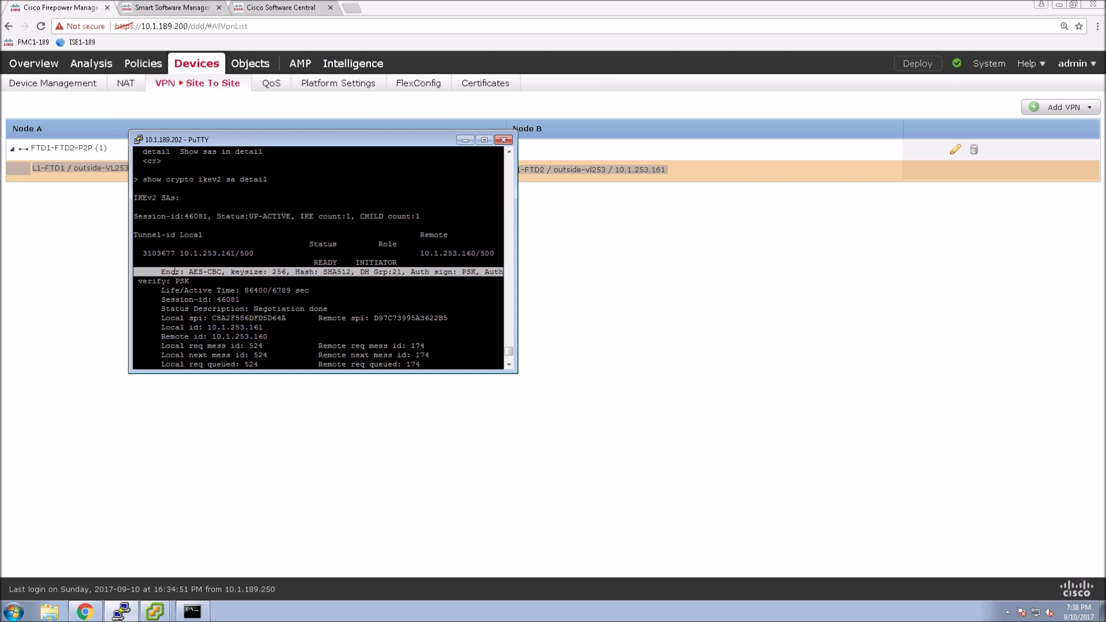
left_click(161, 271)
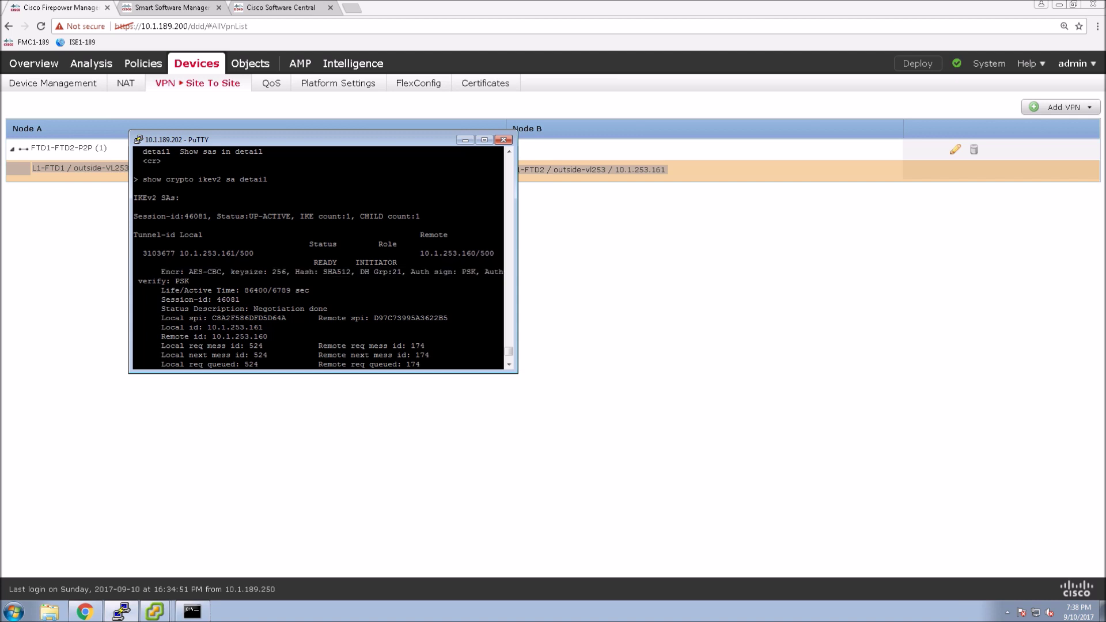
double_click(243, 272)
left_click(172, 281)
triple_click(173, 281)
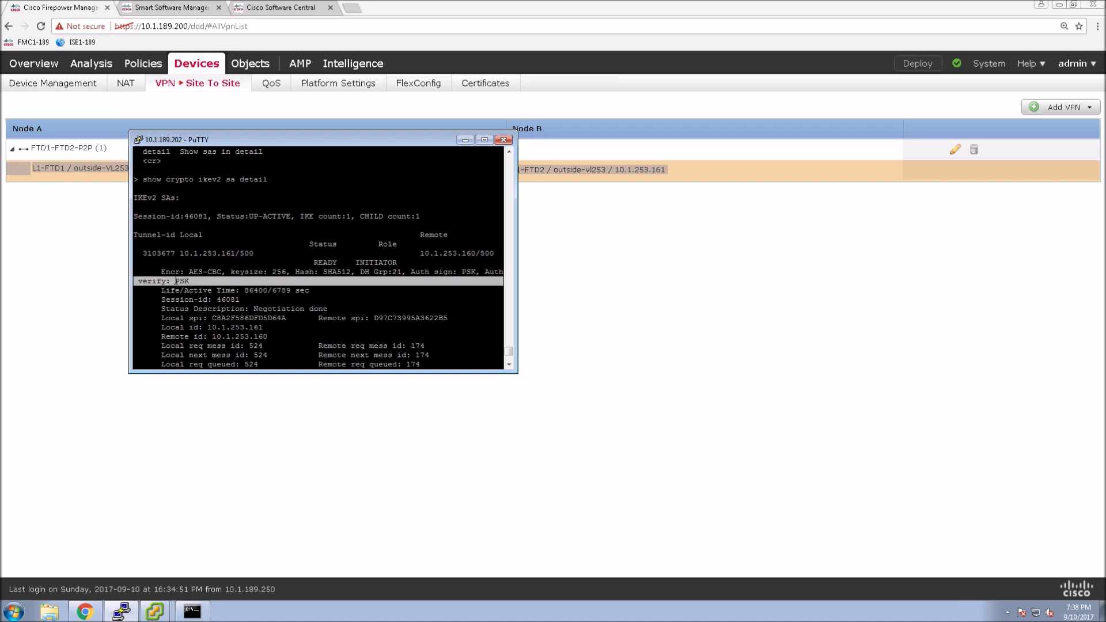
left_click(175, 281)
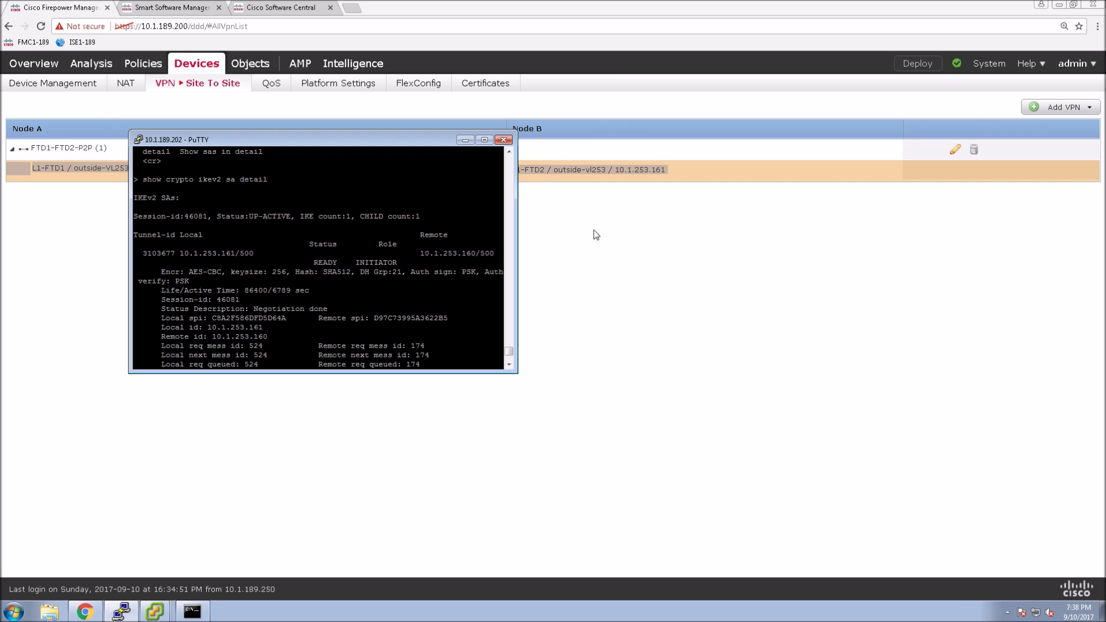
Step: Scroll down through the child SA rows, then return to the Site To Site VPN list
left_click(509, 365)
left_click(510, 365)
left_click(510, 365)
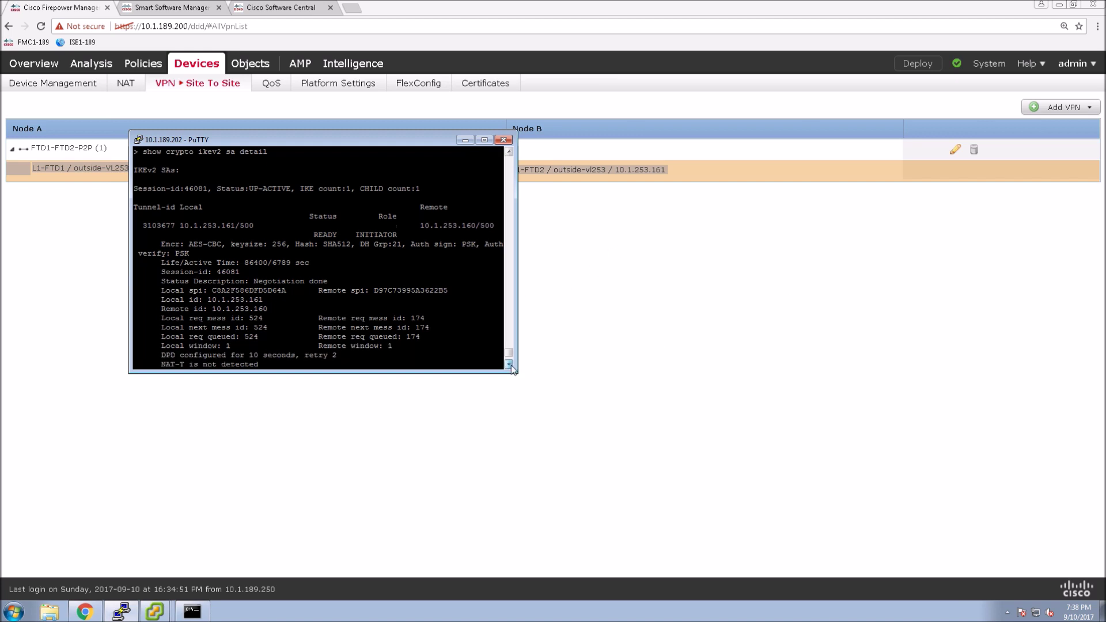
left_click(509, 365)
left_click(510, 365)
left_click(510, 365)
left_click(510, 365)
left_click(509, 364)
left_click(509, 365)
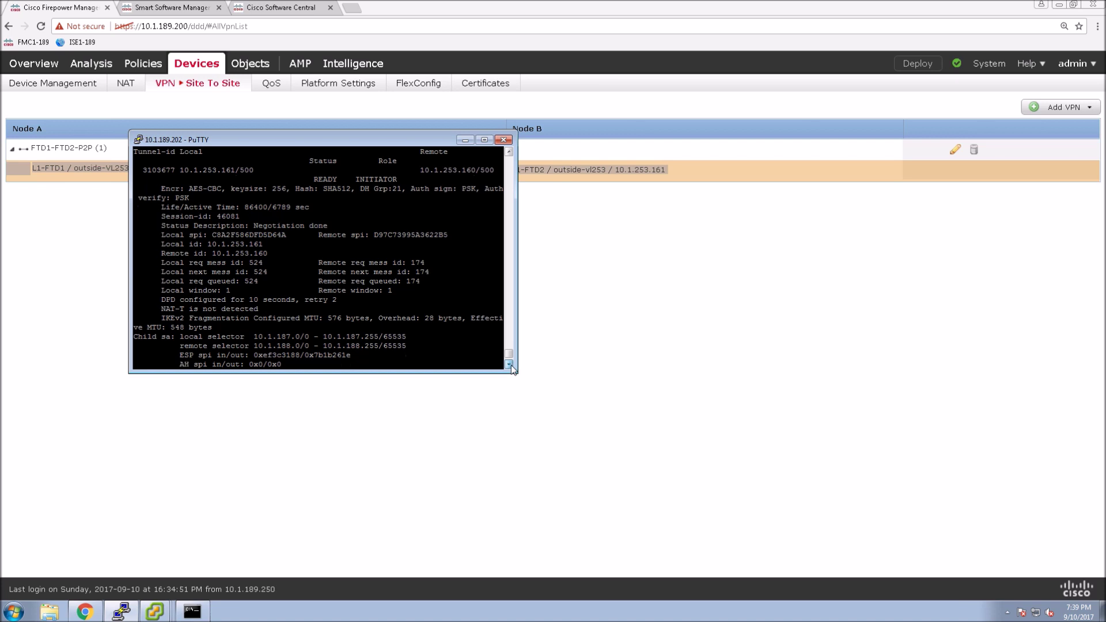
left_click(510, 365)
left_click(509, 364)
left_click(510, 365)
left_click(509, 365)
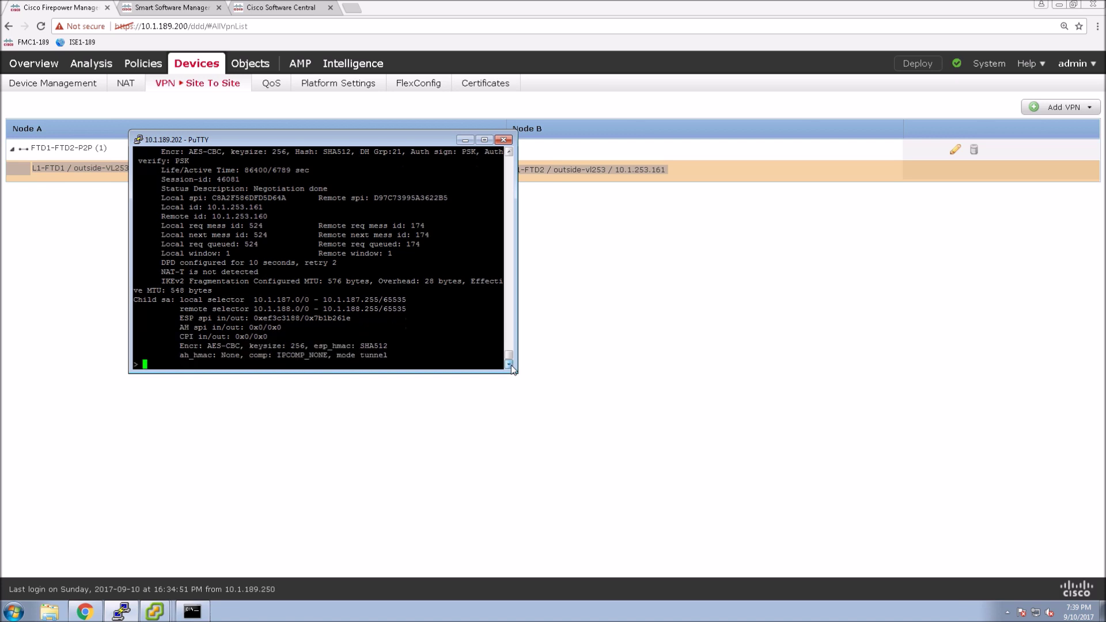
left_click(540, 476)
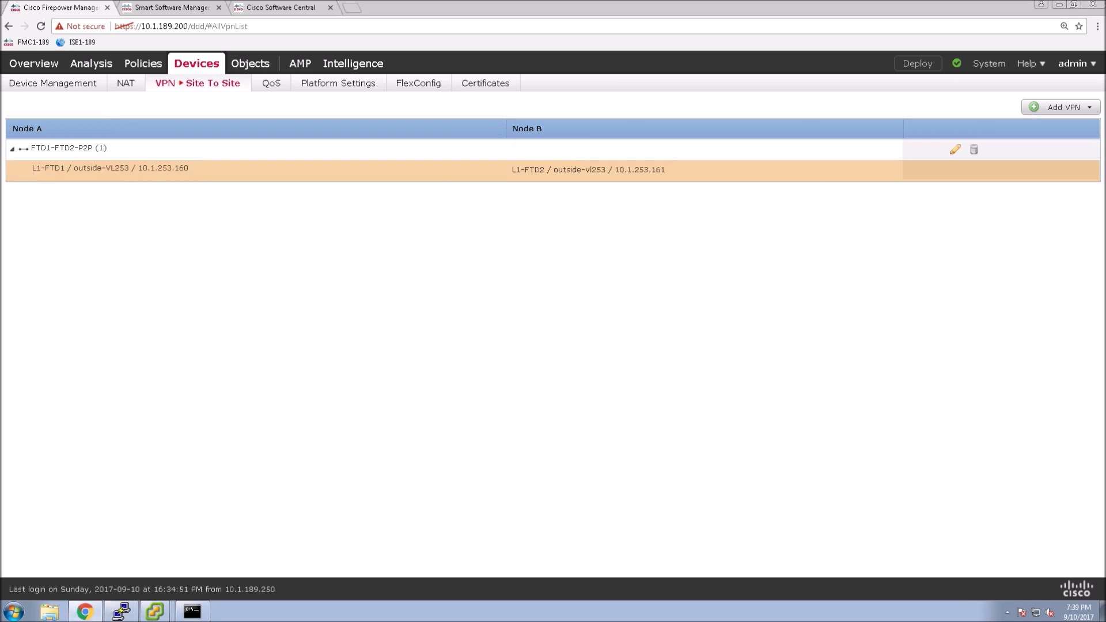